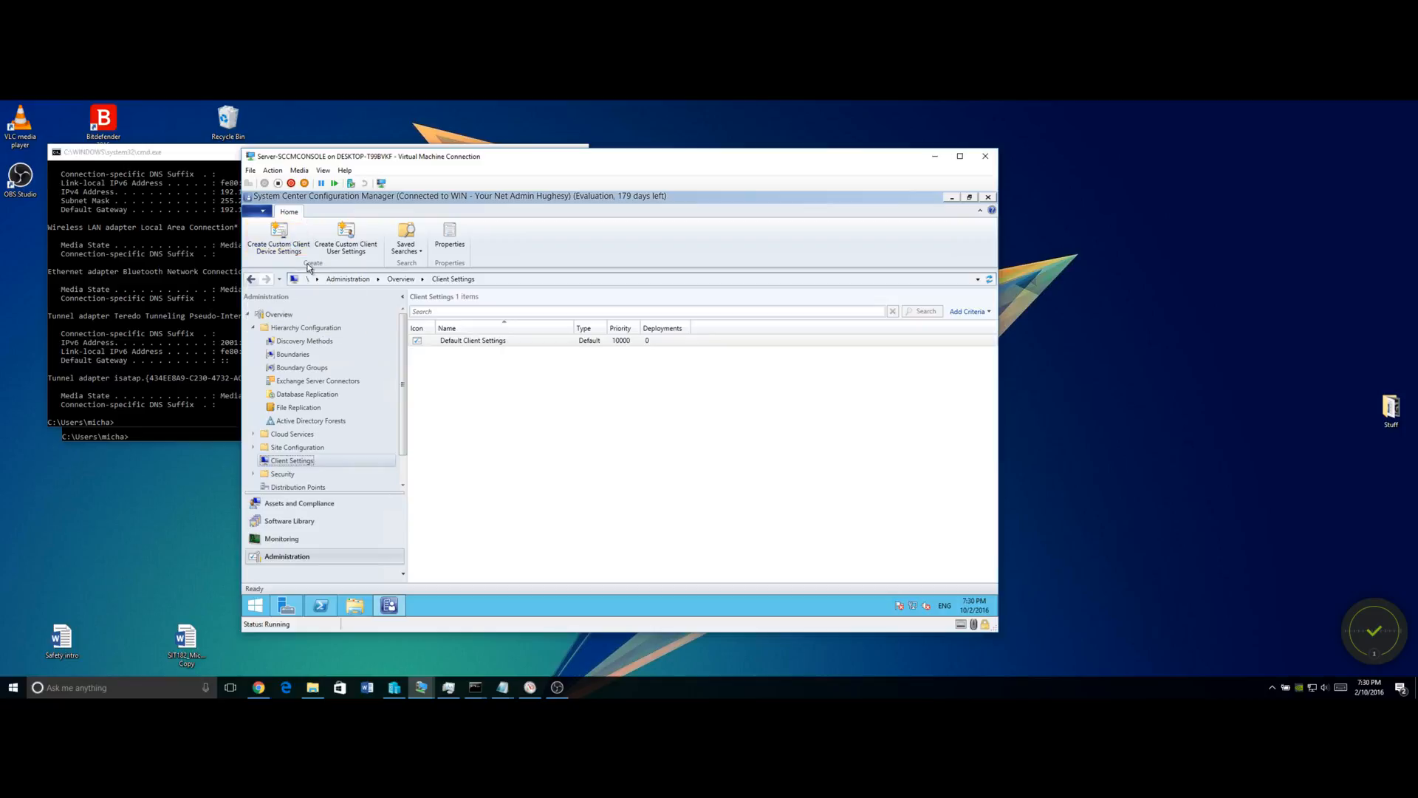
Start a new Custom Client Device Settings dialog and shift it slightly higher.
{"action": "left_click", "coordinate": [272, 248]}
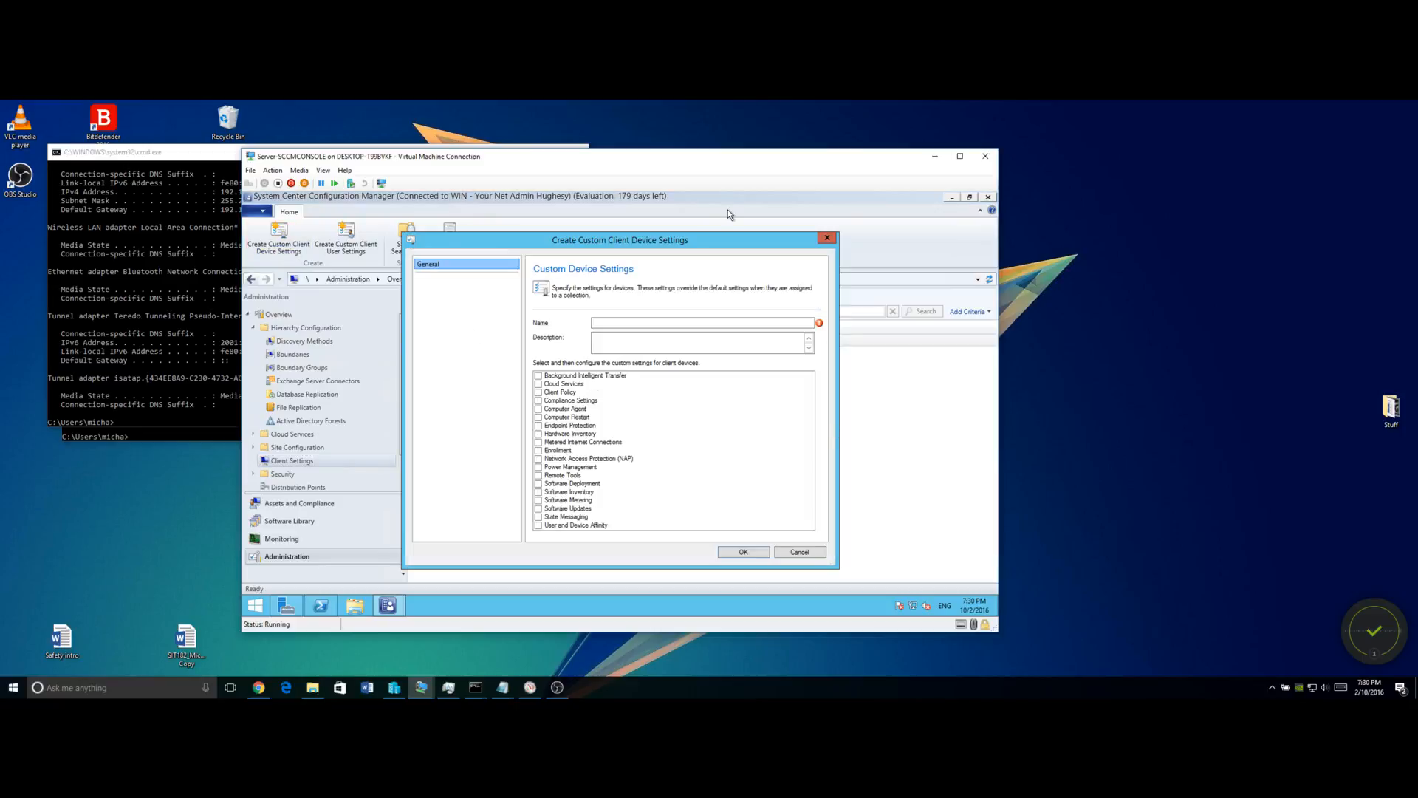
{"action": "mouse_move", "coordinate": [698, 249]}
{"action": "left_mouse_down"}
{"action": "mouse_move", "coordinate": [675, 224]}
{"action": "mouse_move", "coordinate": [695, 234]}
{"action": "left_mouse_up"}
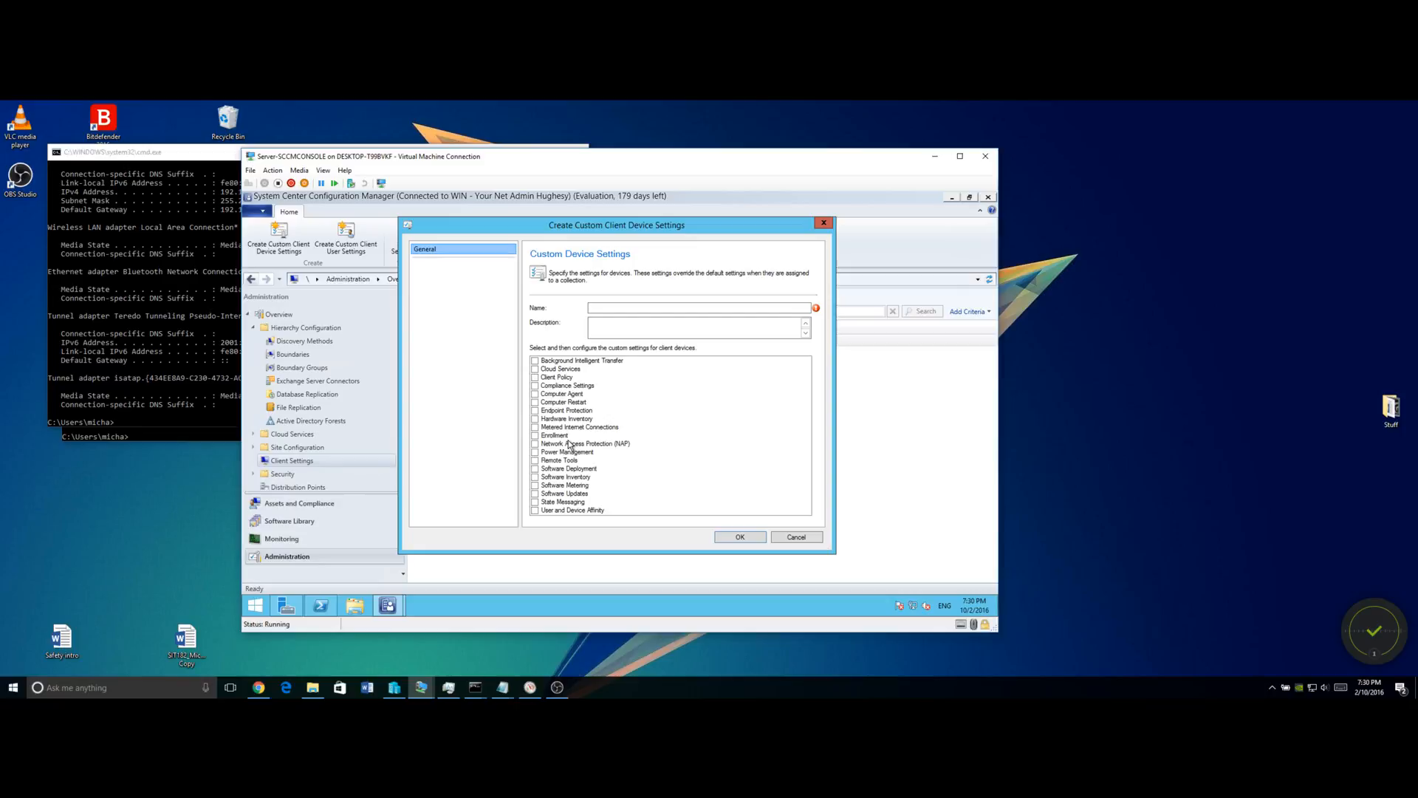
Include Client Policy, Compliance Settings, Computer Agent, Computer Restart, Endpoint Protection and Hardware Inventory.
{"action": "left_click", "coordinate": [535, 377]}
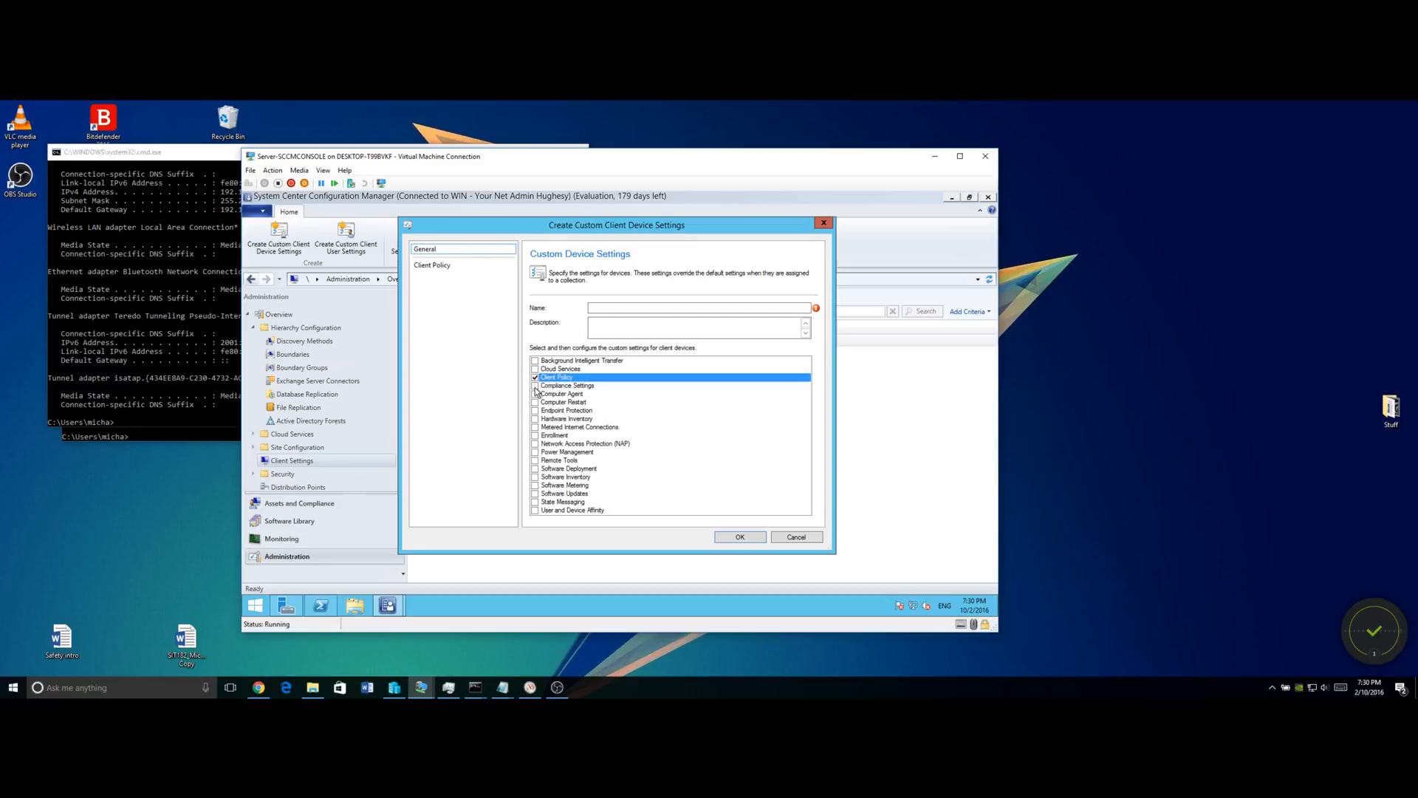
{"action": "left_click", "coordinate": [535, 386]}
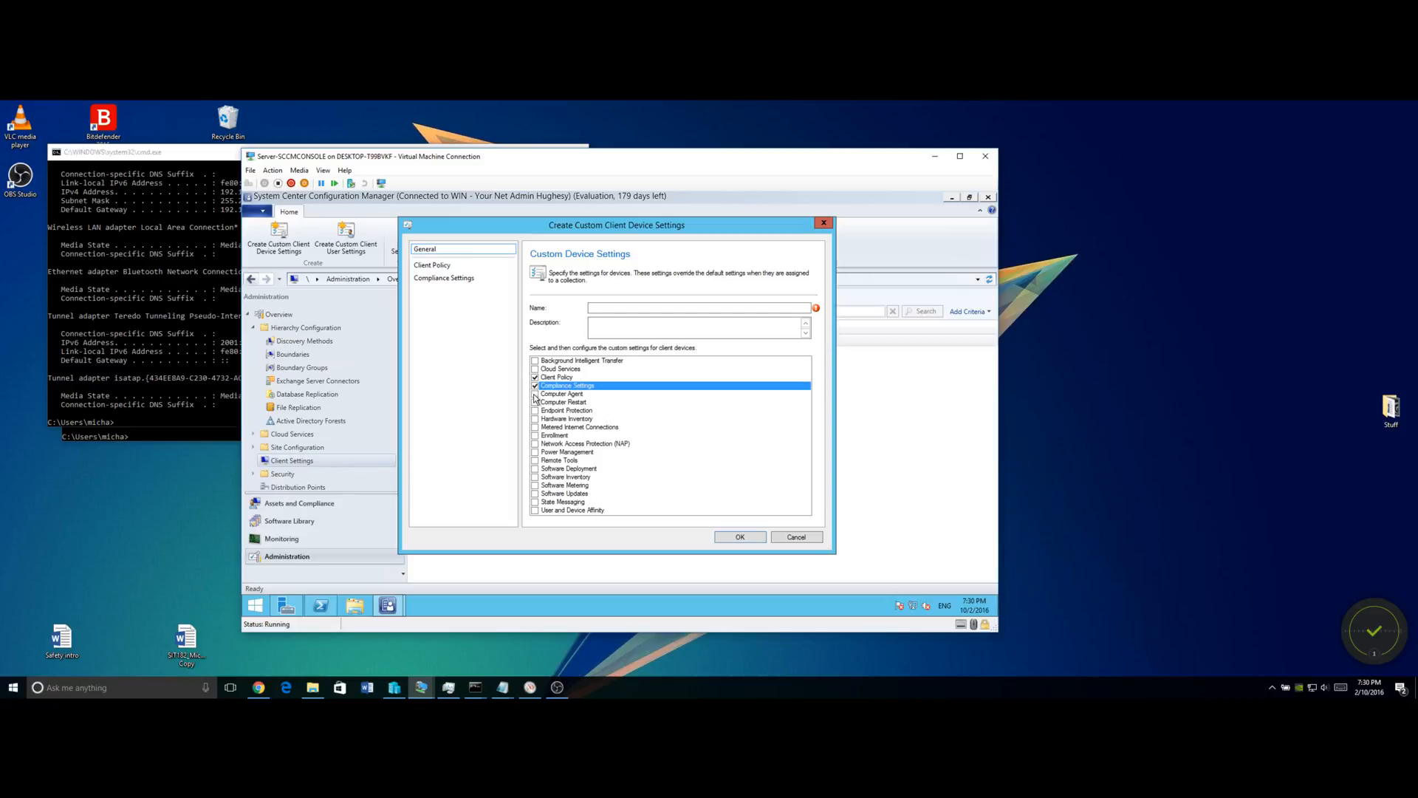
{"action": "left_click", "coordinate": [534, 393]}
{"action": "left_click", "coordinate": [535, 403]}
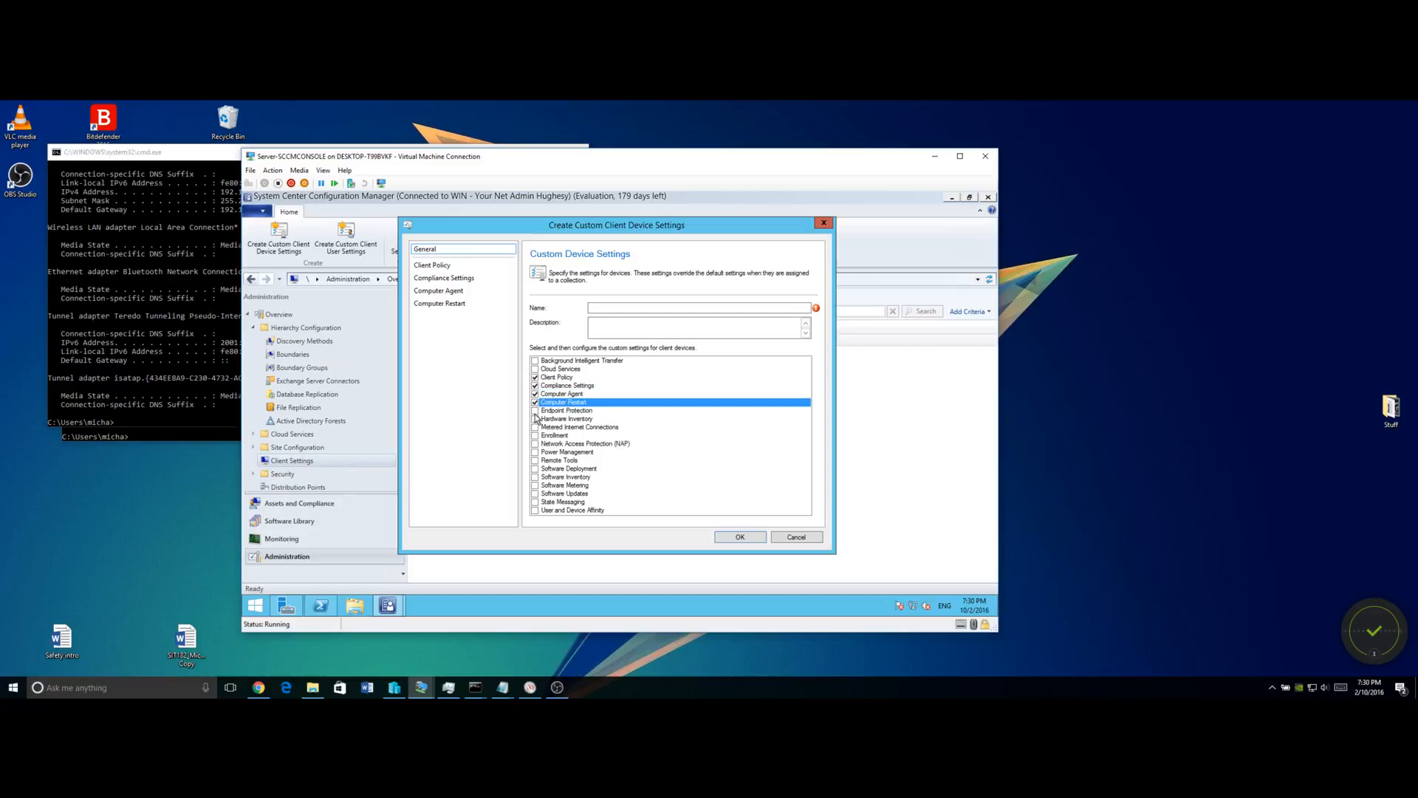
{"action": "left_click", "coordinate": [535, 411]}
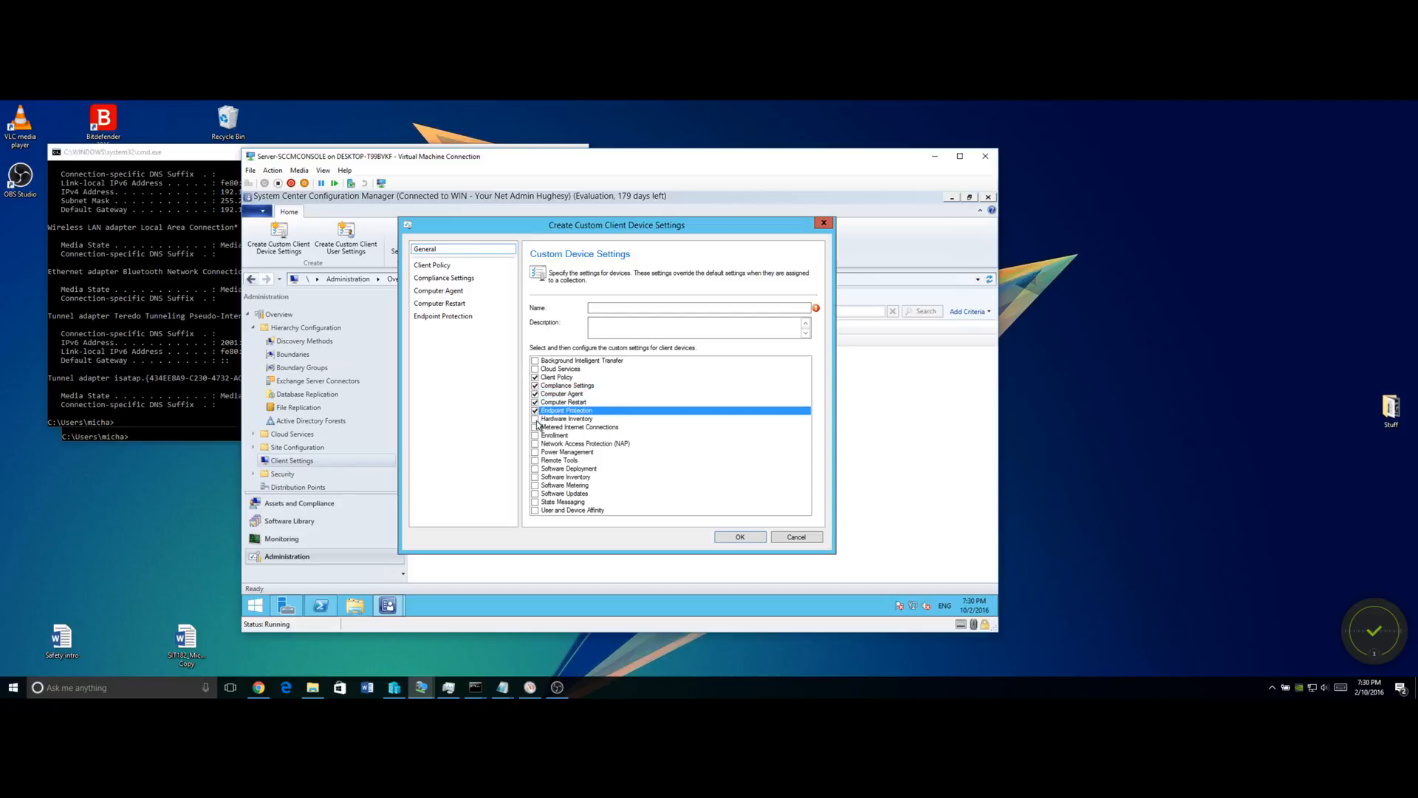
{"action": "left_click", "coordinate": [535, 419]}
Also include Power Management, Remote Tools, Software Deployment and Software Inventory, leaving Metered Internet Connections off.
{"action": "left_click", "coordinate": [535, 427]}
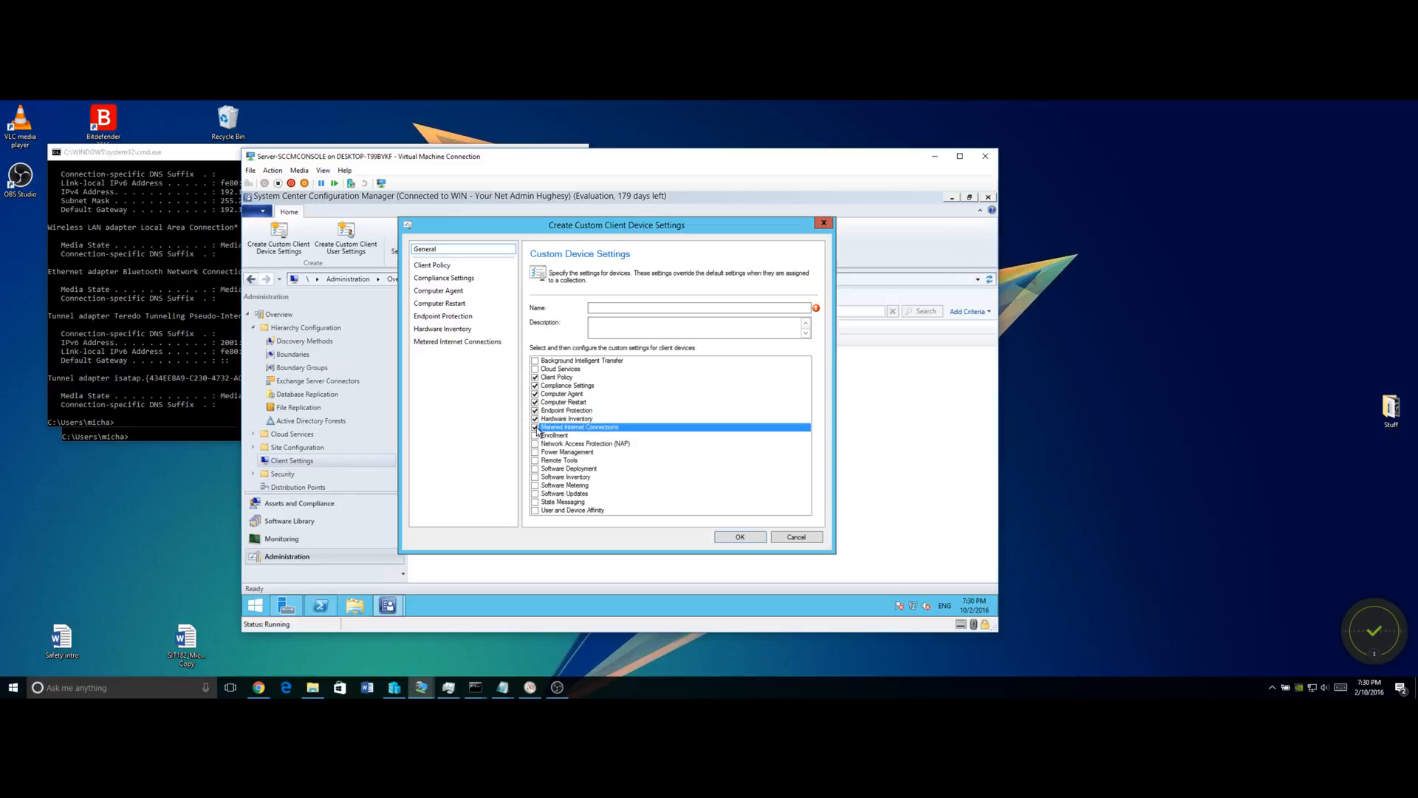
{"action": "left_click", "coordinate": [535, 428]}
{"action": "left_click", "coordinate": [535, 452]}
{"action": "left_click", "coordinate": [536, 461]}
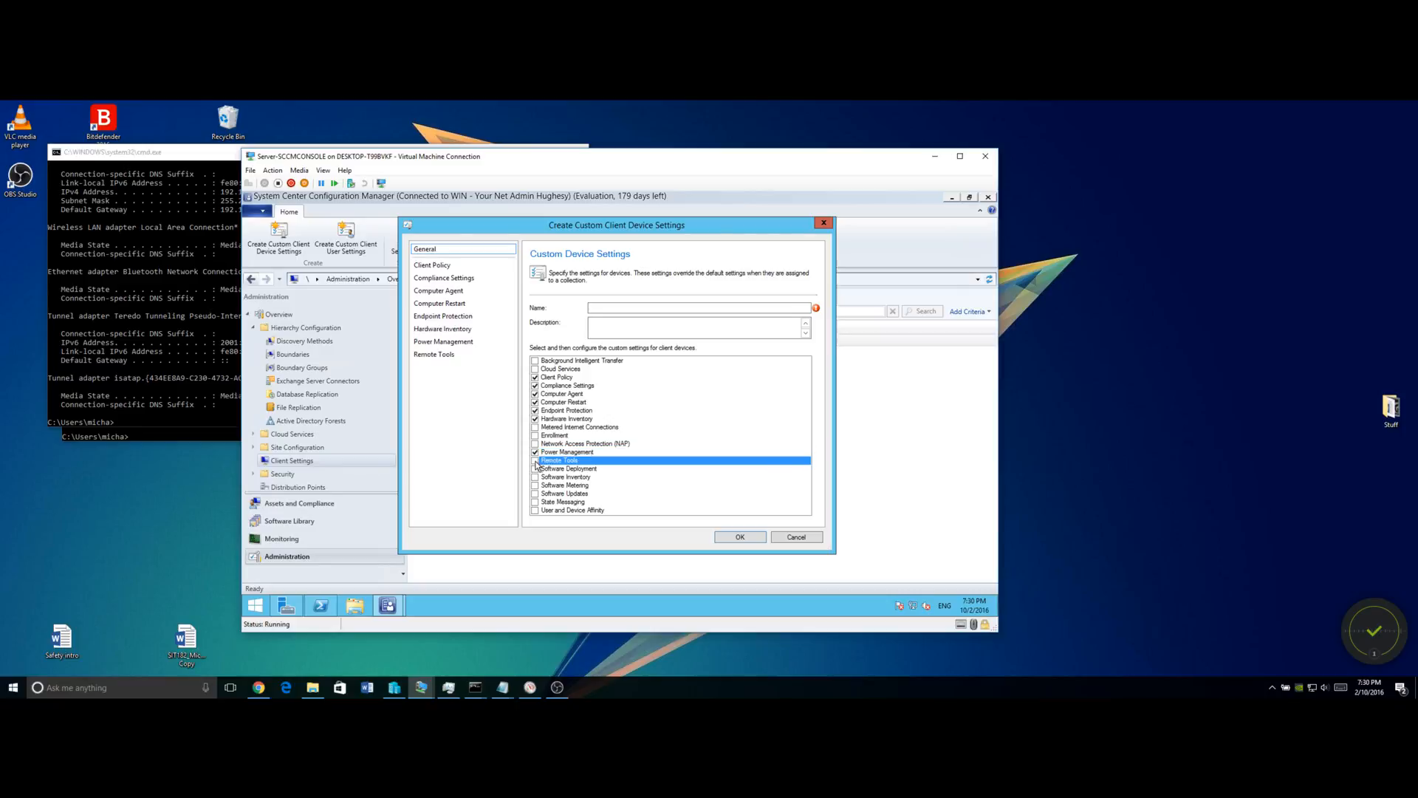
{"action": "left_click", "coordinate": [535, 469]}
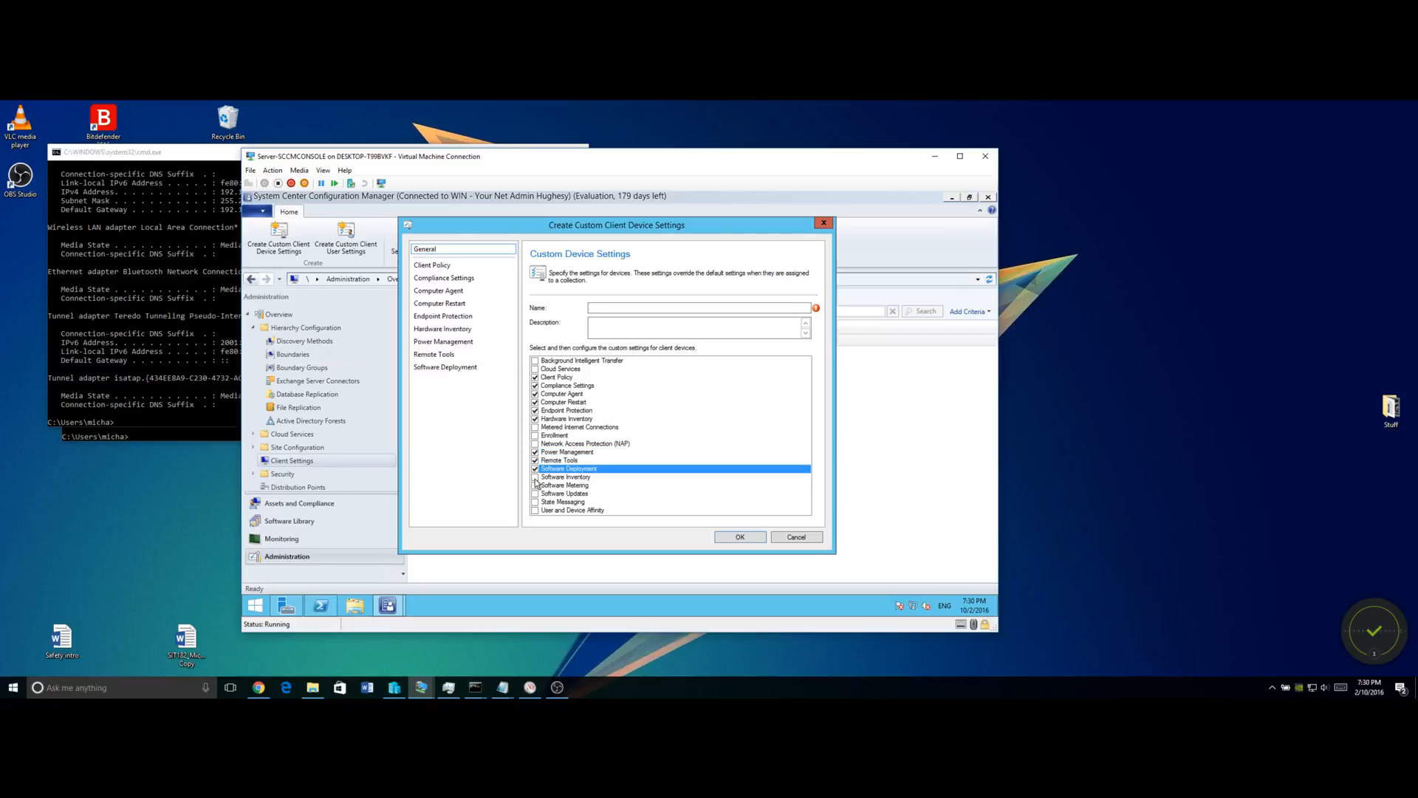
{"action": "left_click", "coordinate": [534, 477]}
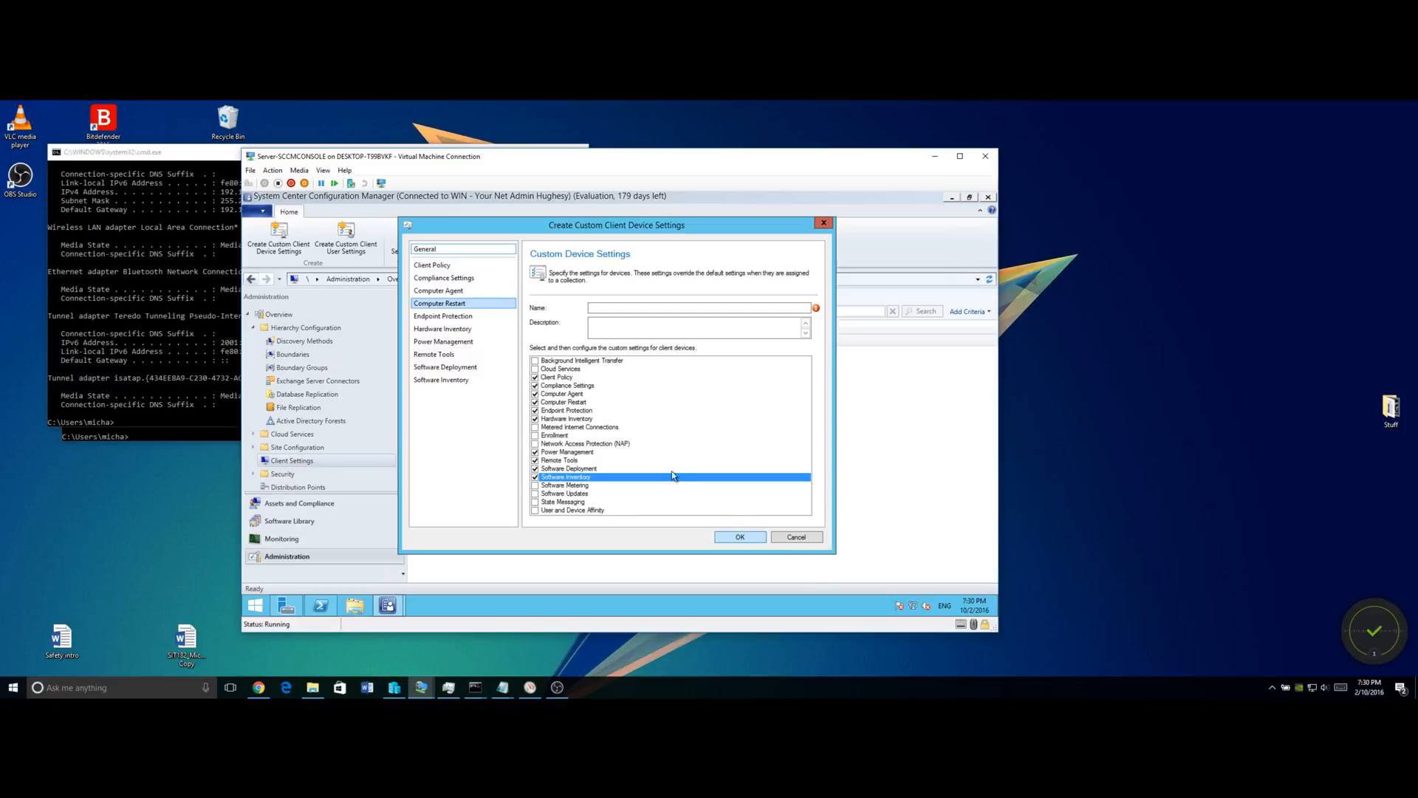
{"action": "left_click", "coordinate": [634, 309]}
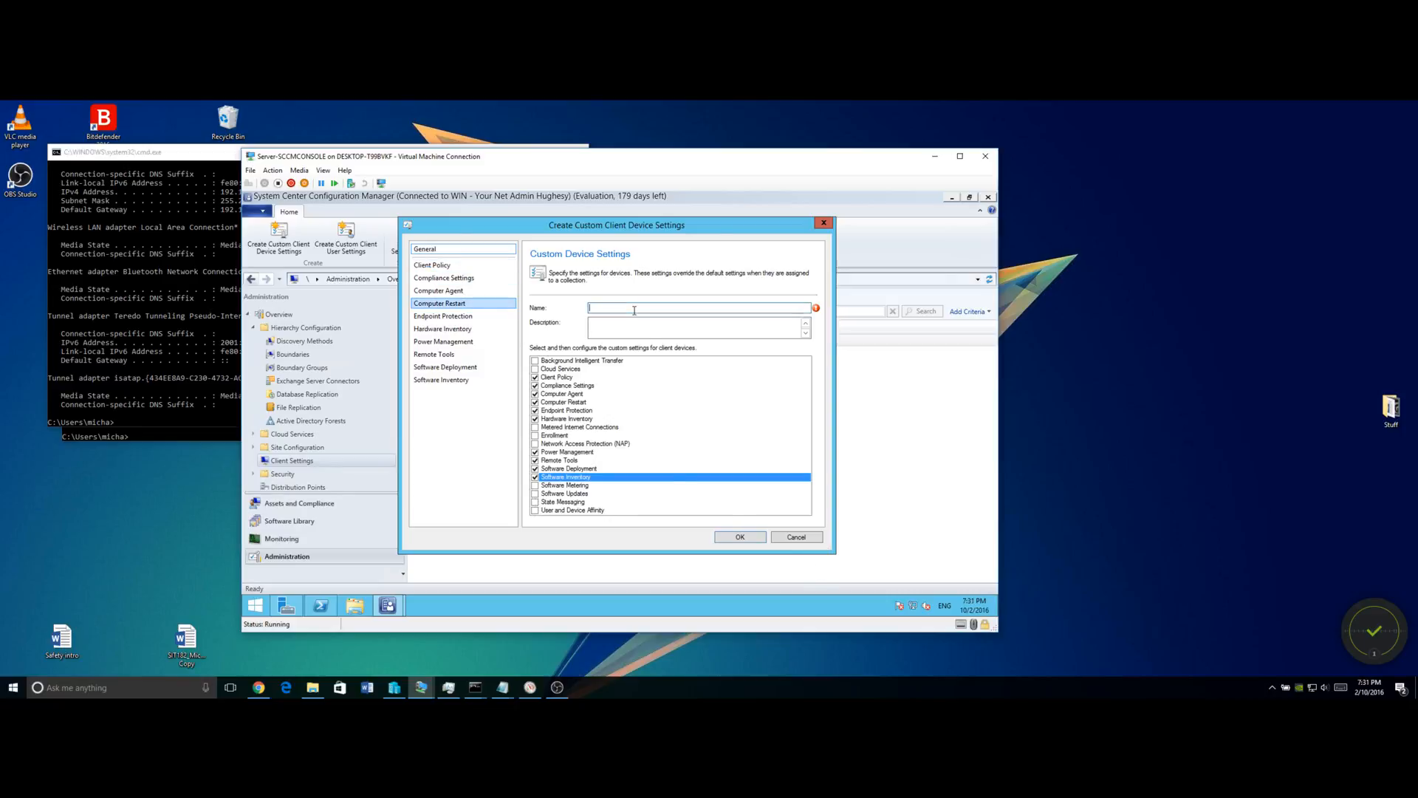
Name the custom settings 'Student Settings' and view the Client Policy page.
{"action": "type", "text": "St"}
{"action": "type", "text": "ngs"}
{"action": "left_click", "coordinate": [443, 264]}
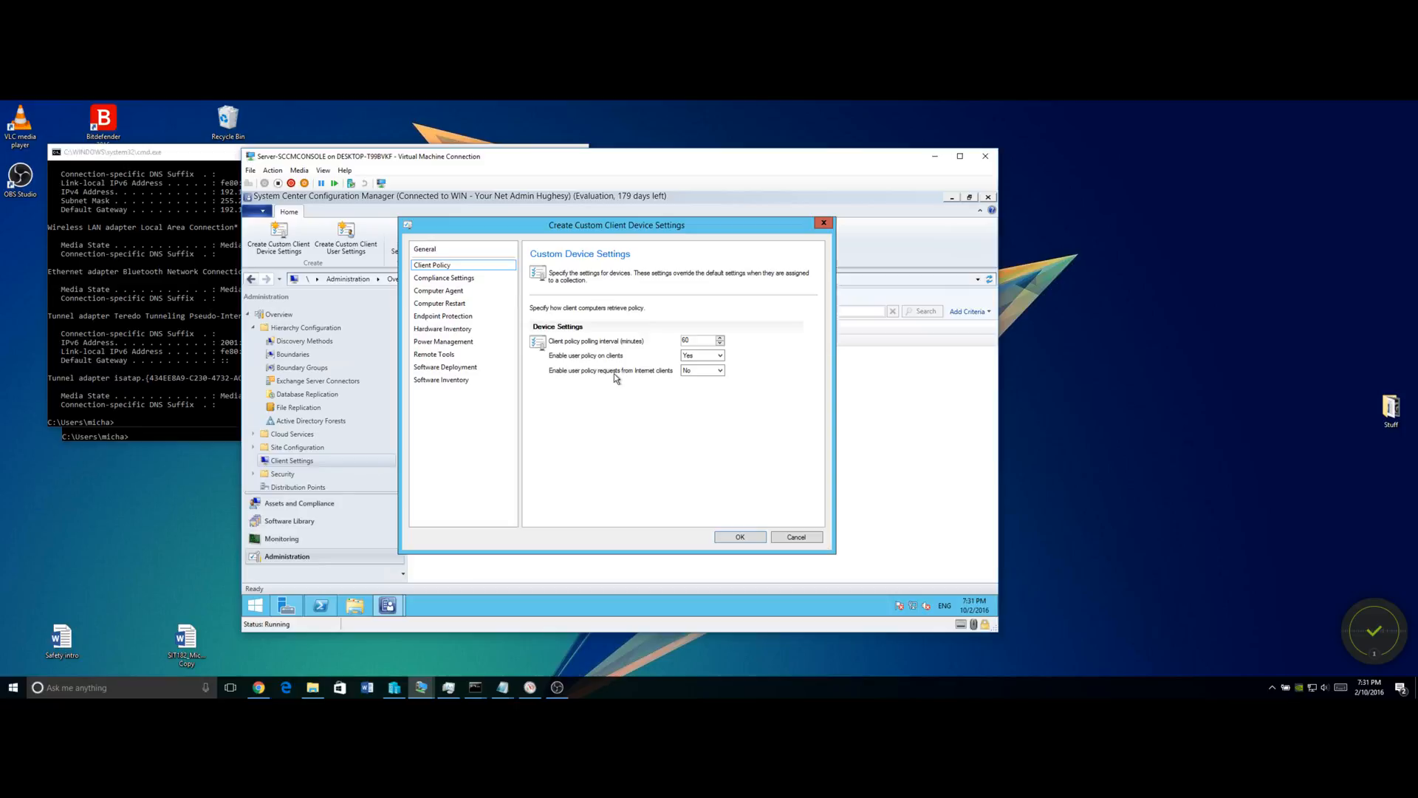
Change the client policy polling interval from 60 to 30 minutes, then view Computer Agent settings.
{"action": "double_click", "coordinate": [701, 342]}
{"action": "type", "text": "3"}
{"action": "left_click", "coordinate": [444, 278]}
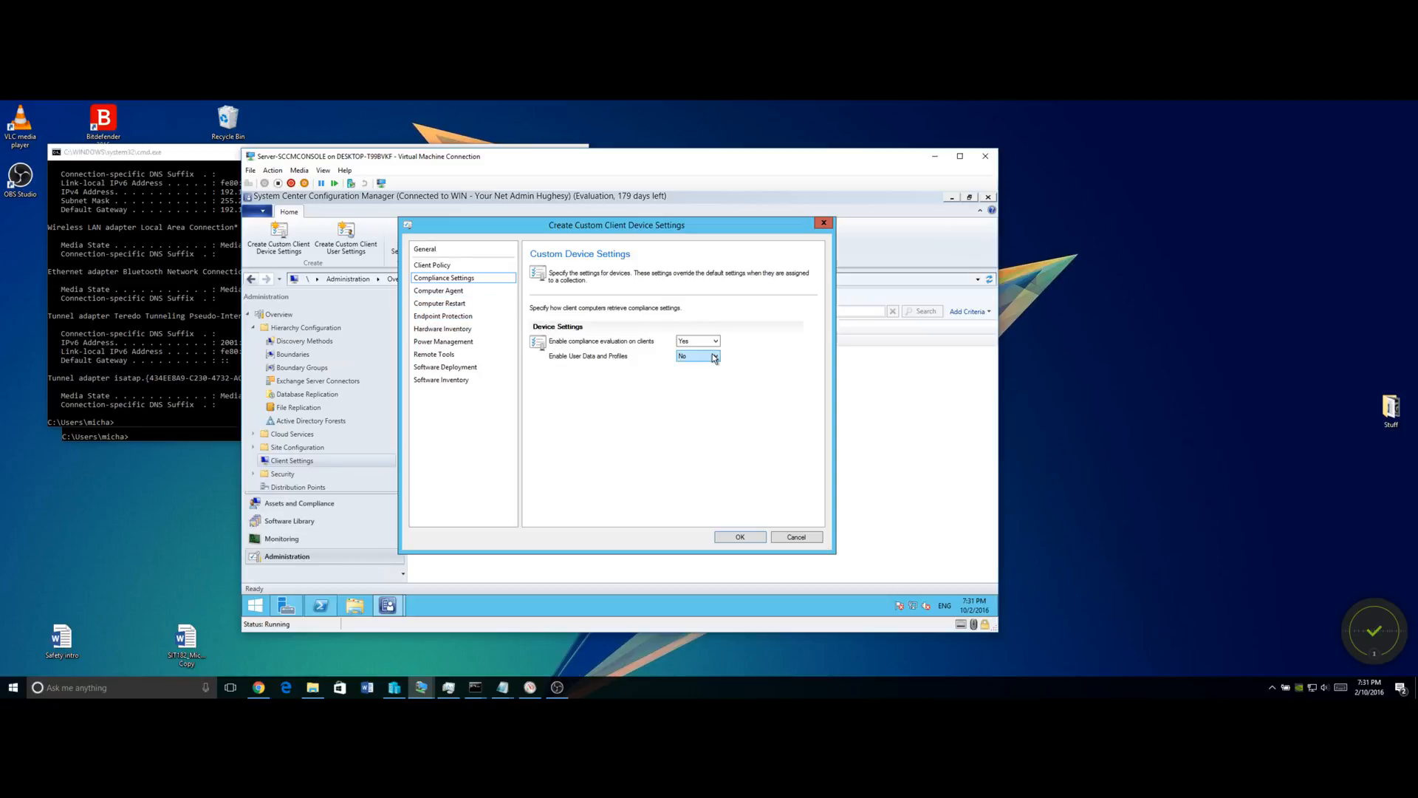
{"action": "left_click", "coordinate": [433, 291]}
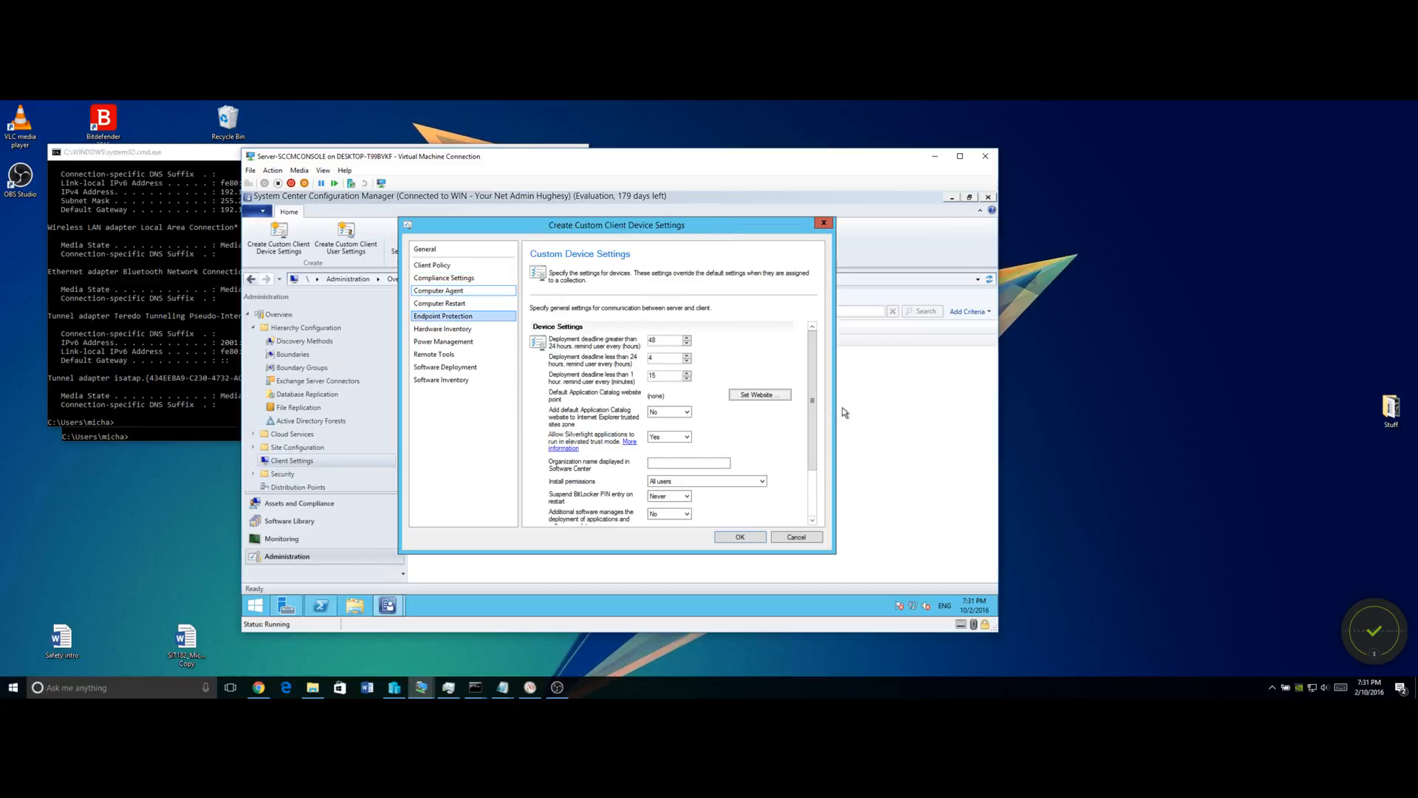
Enlarge the settings window and check the Application Catalog website chooser without changing it.
{"action": "left_click_drag", "start_coordinate": [833, 552], "coordinate": [932, 595]}
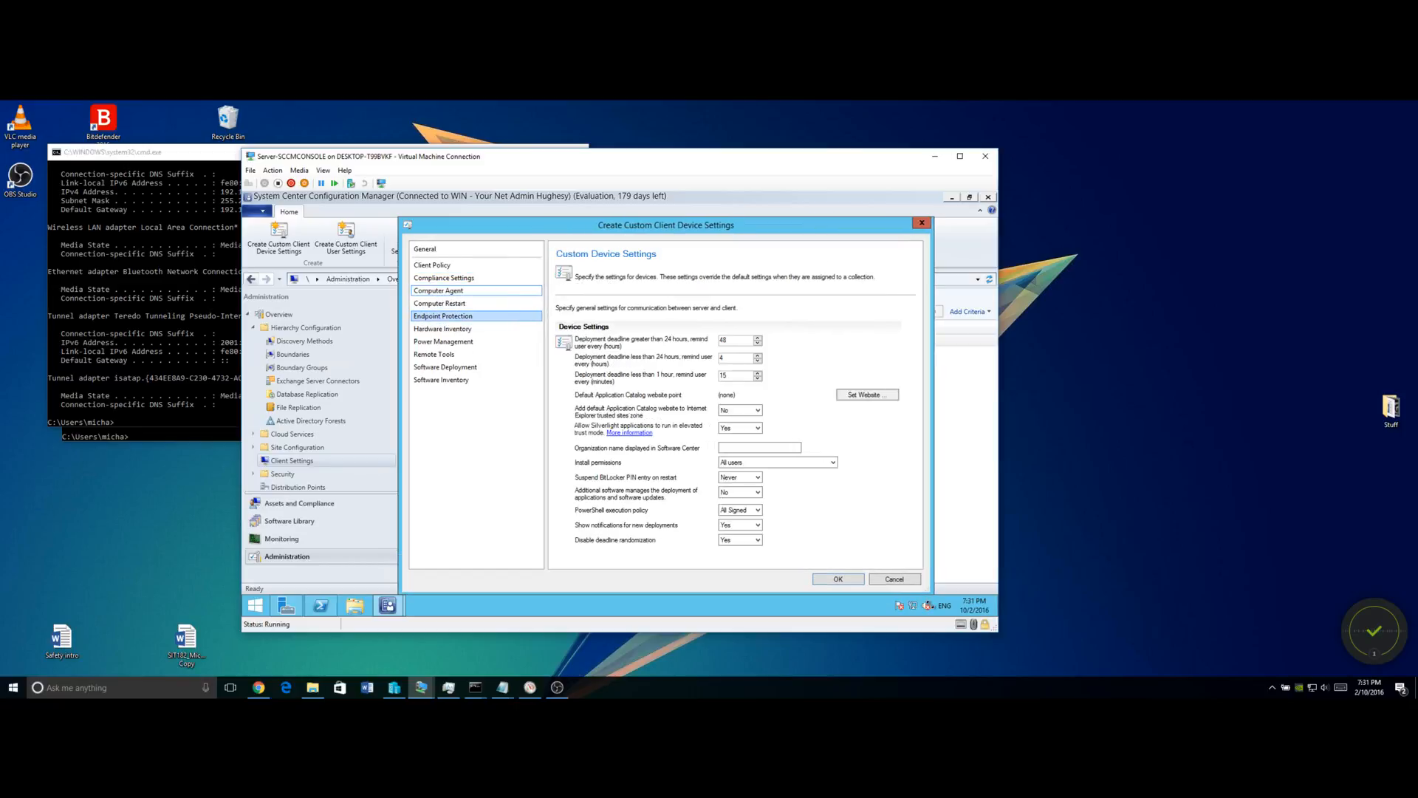
{"action": "left_click_drag", "start_coordinate": [644, 226], "coordinate": [576, 208]}
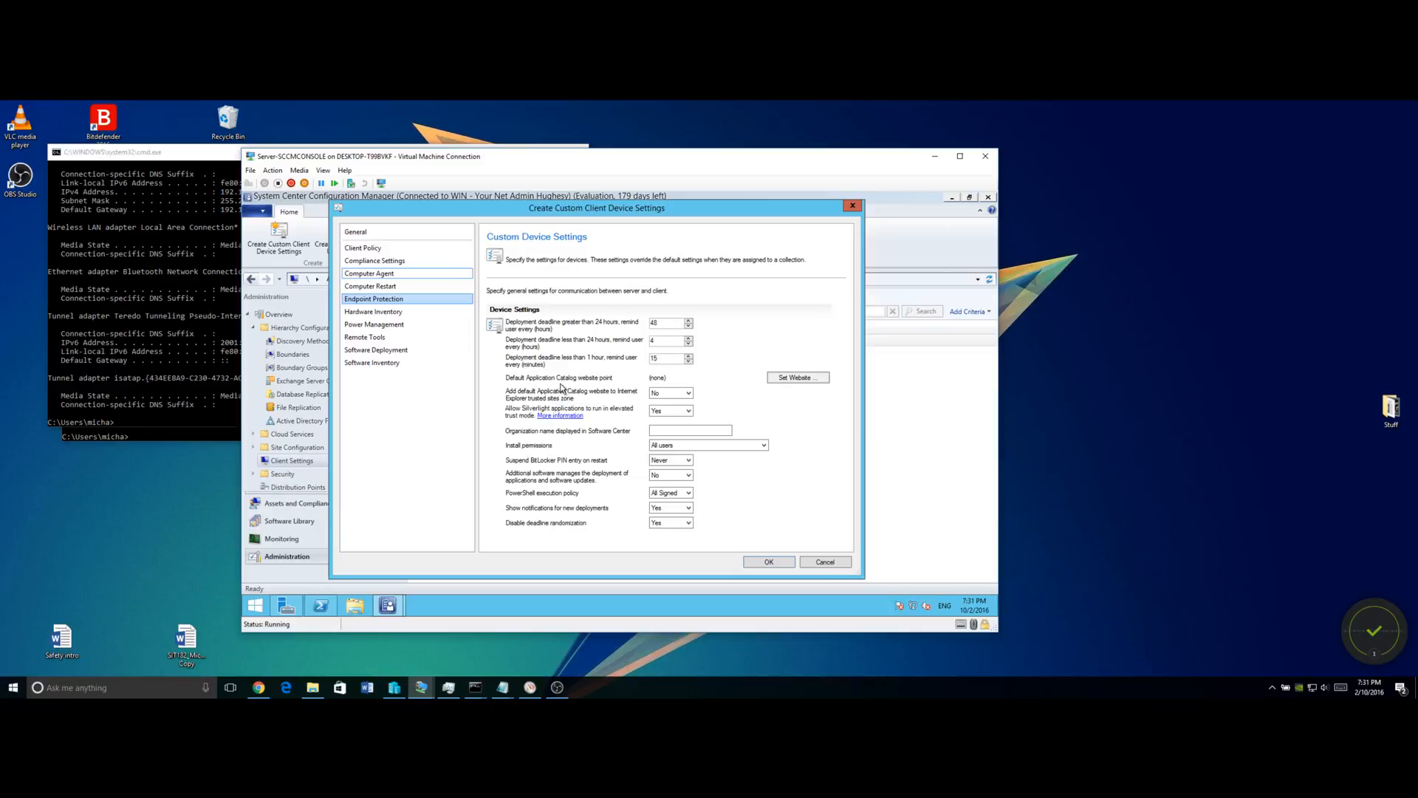
{"action": "left_click", "coordinate": [806, 380]}
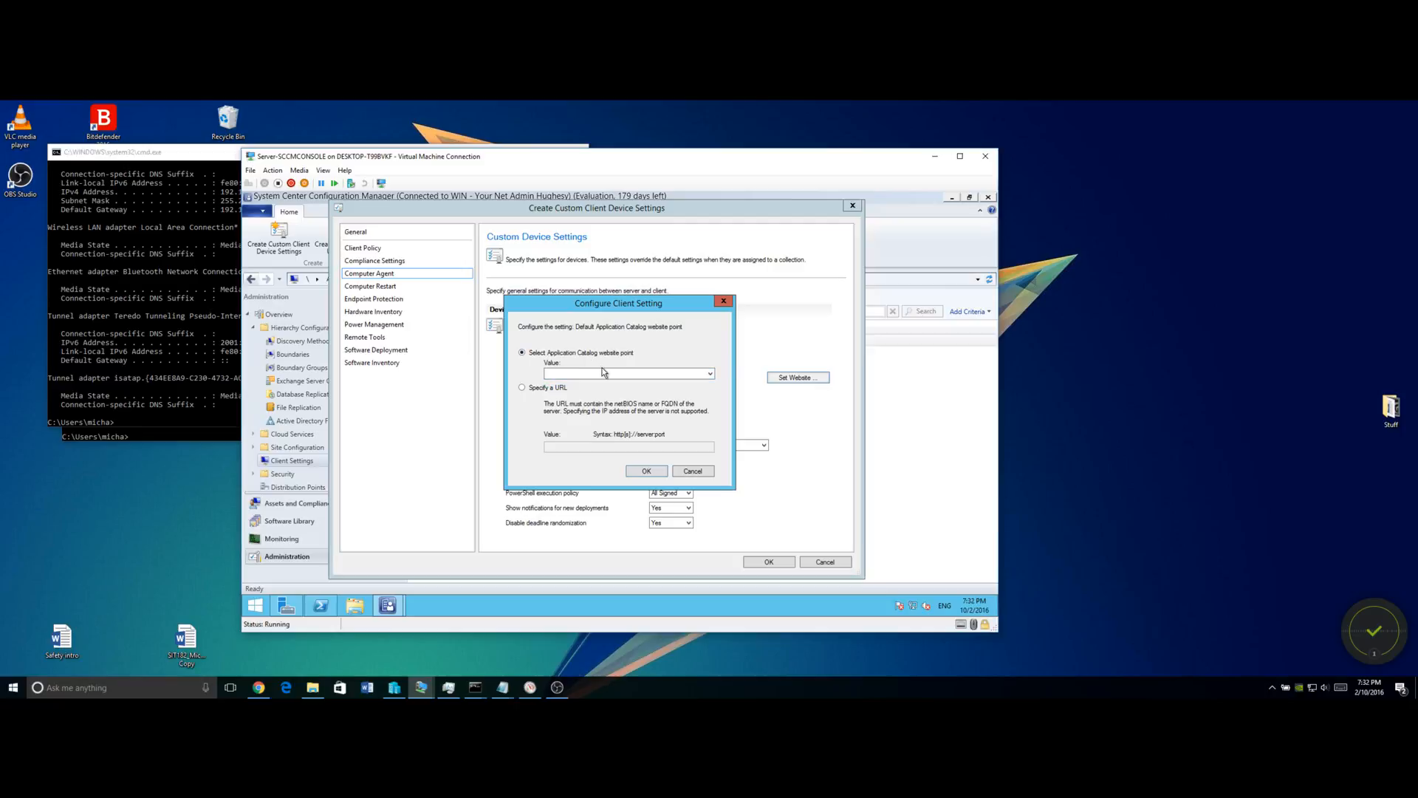
{"action": "left_click", "coordinate": [711, 470]}
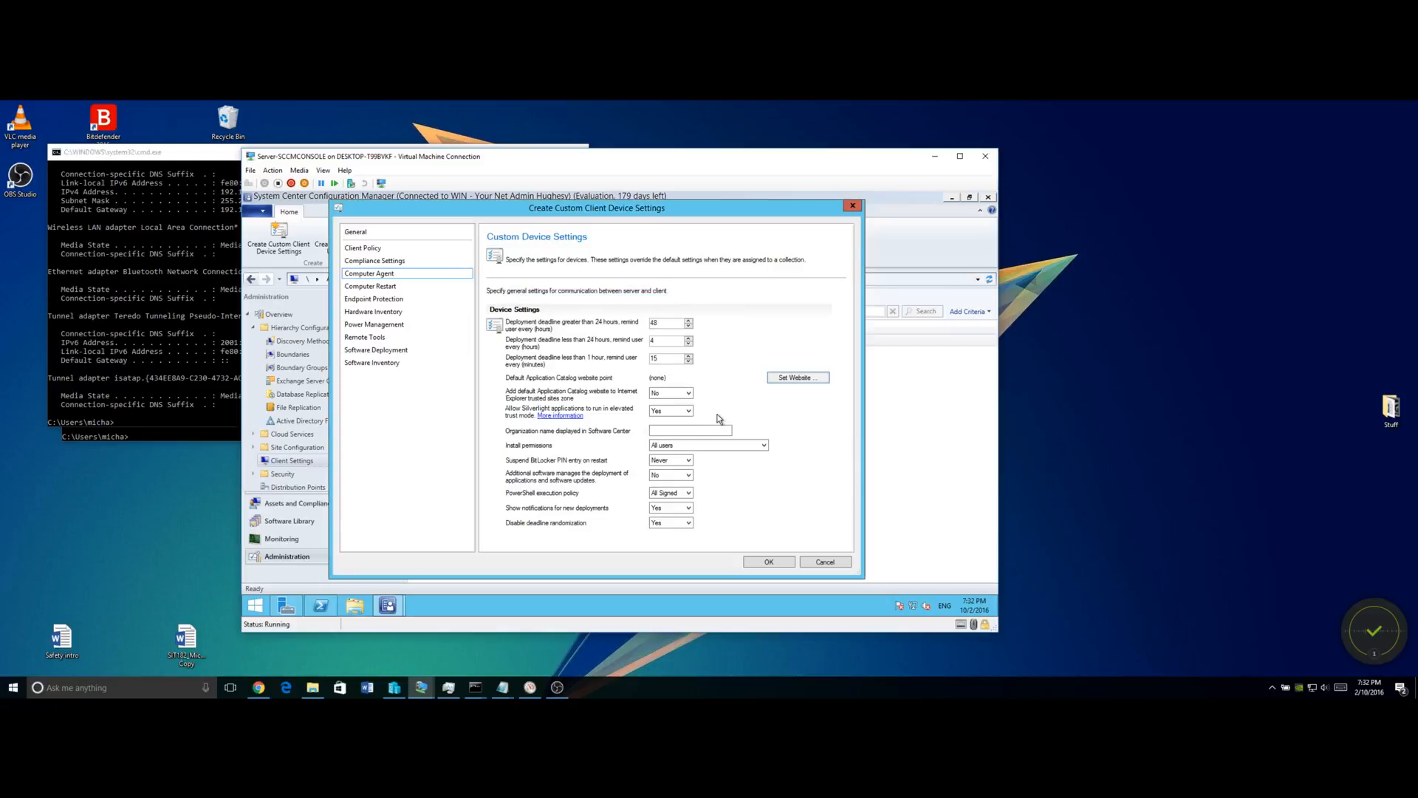
Add the default Application Catalog website to trusted sites and fill in the organization name.
{"action": "left_click", "coordinate": [658, 429]}
{"action": "left_click", "coordinate": [673, 393]}
{"action": "left_click", "coordinate": [671, 410]}
{"action": "left_click", "coordinate": [684, 430]}
{"action": "type", "text": "Your Net Admin Hughesy"}
Keep install permissions at All users, allow additional software to manage deployments, set PowerShell policy to Bypass.
{"action": "left_click", "coordinate": [680, 445]}
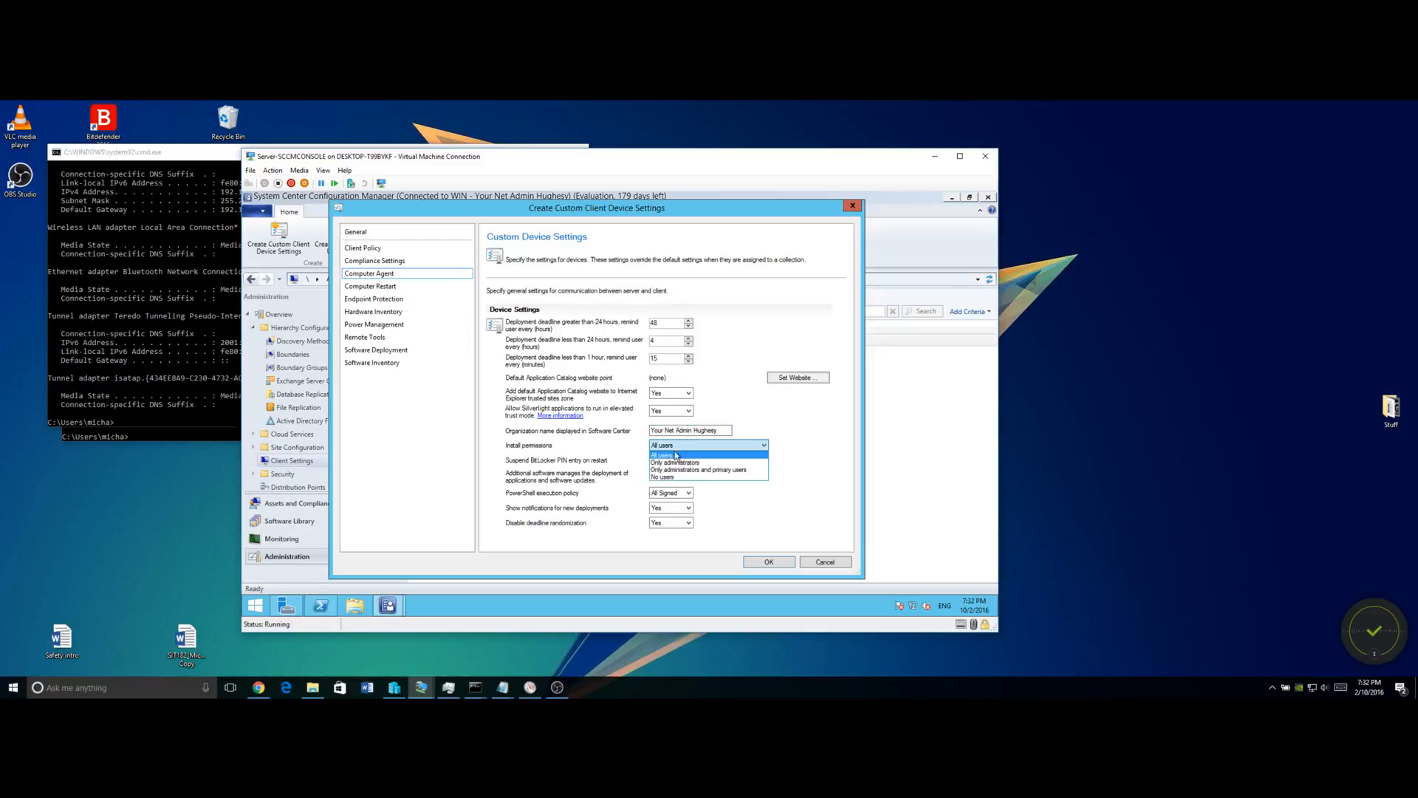
{"action": "left_click", "coordinate": [792, 480]}
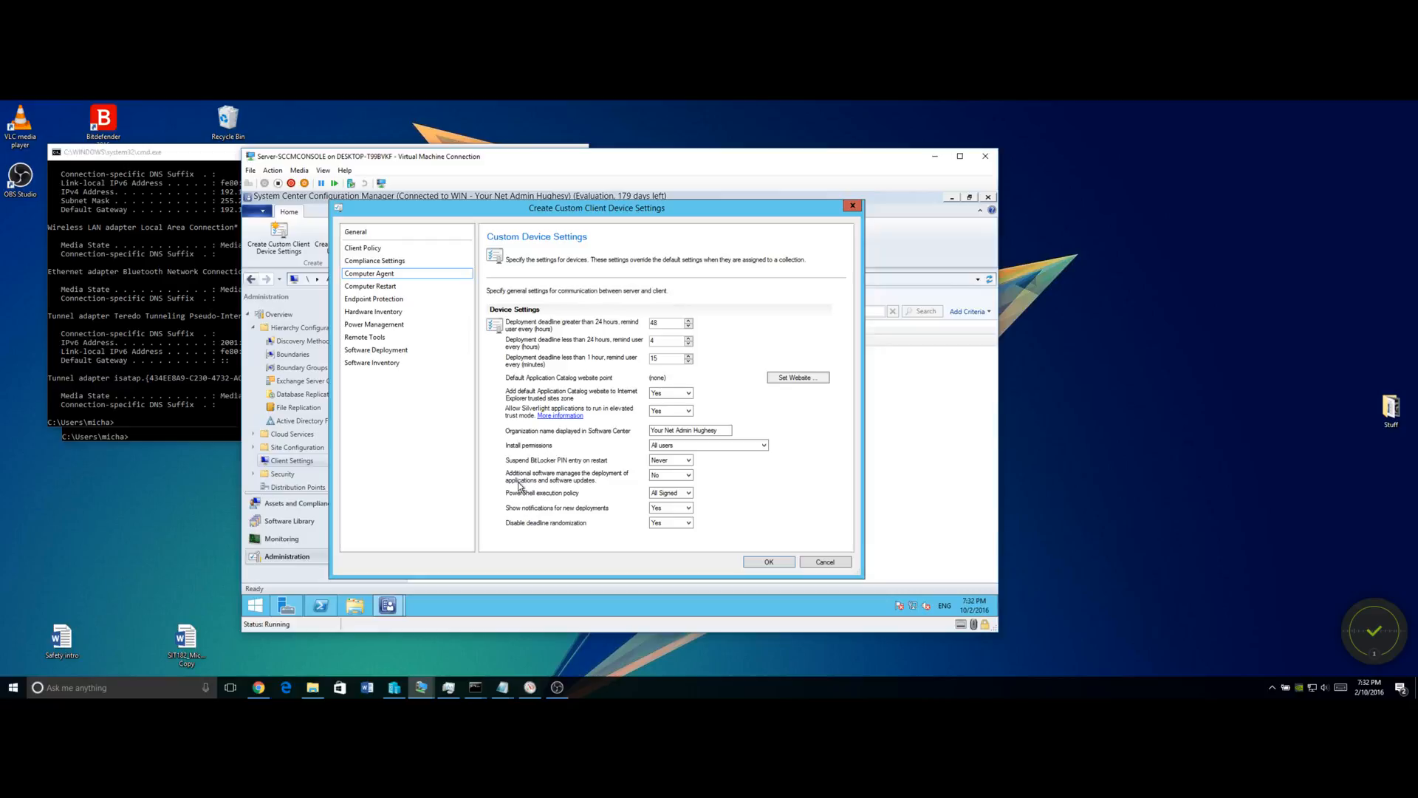
{"action": "left_click", "coordinate": [672, 475]}
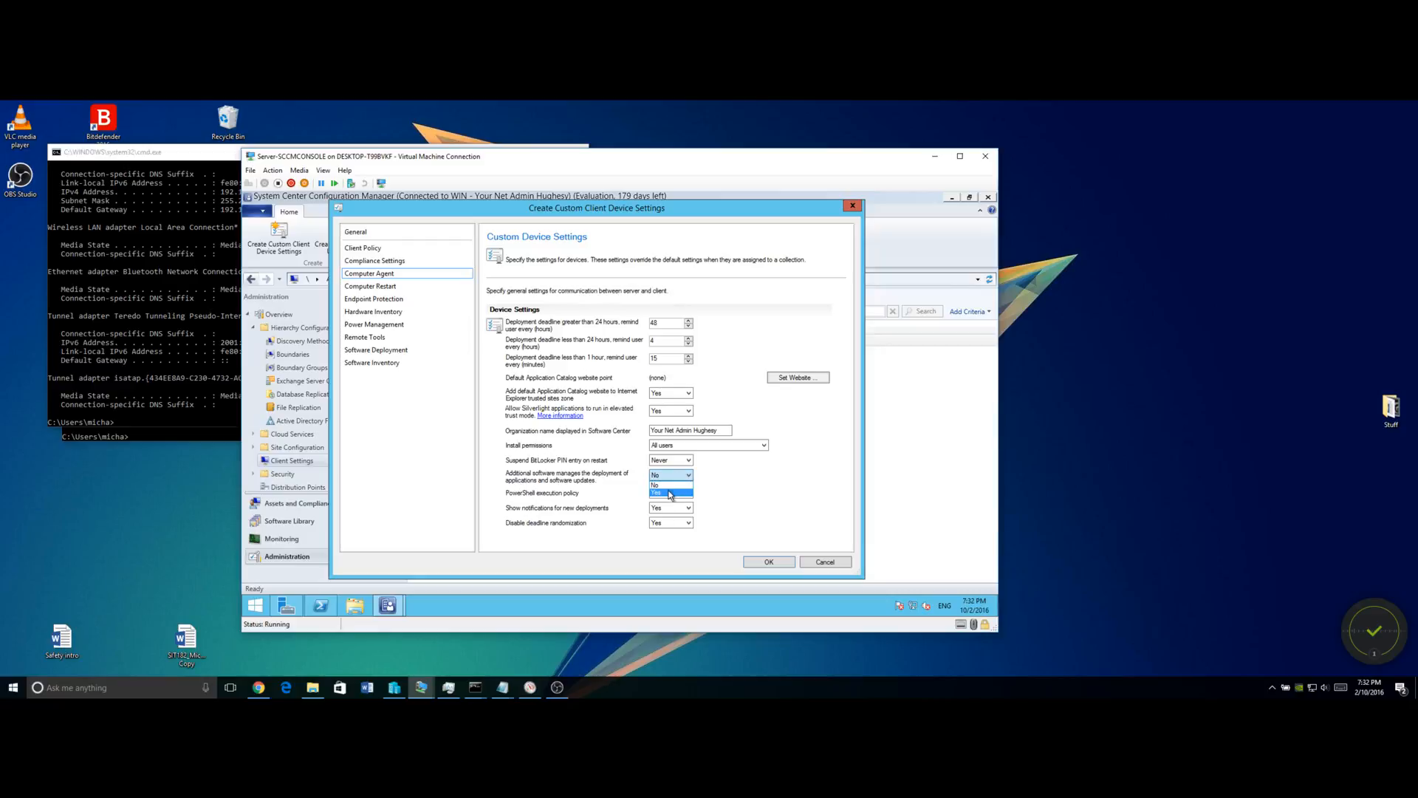
{"action": "left_click", "coordinate": [670, 492]}
{"action": "left_click", "coordinate": [655, 494]}
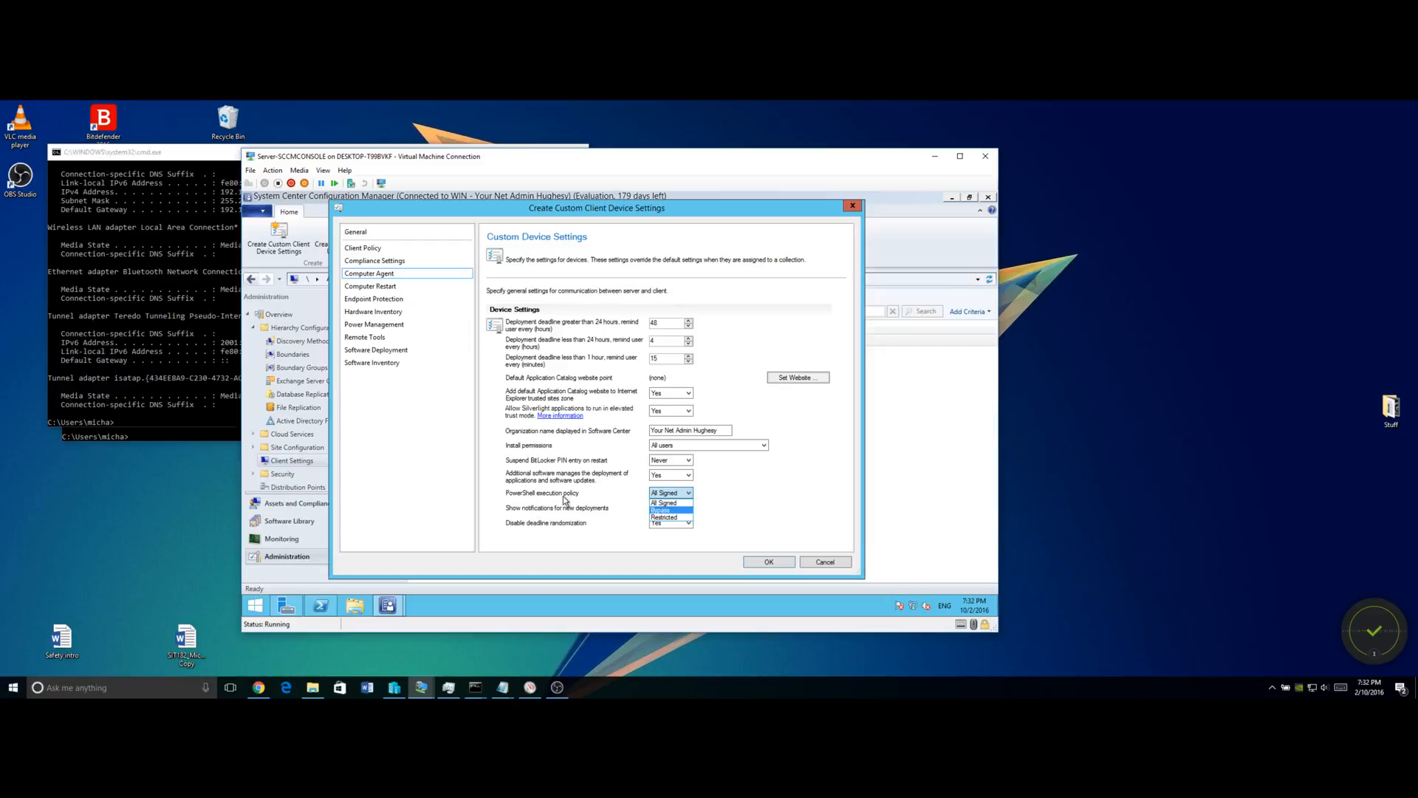
{"action": "left_click", "coordinate": [663, 510]}
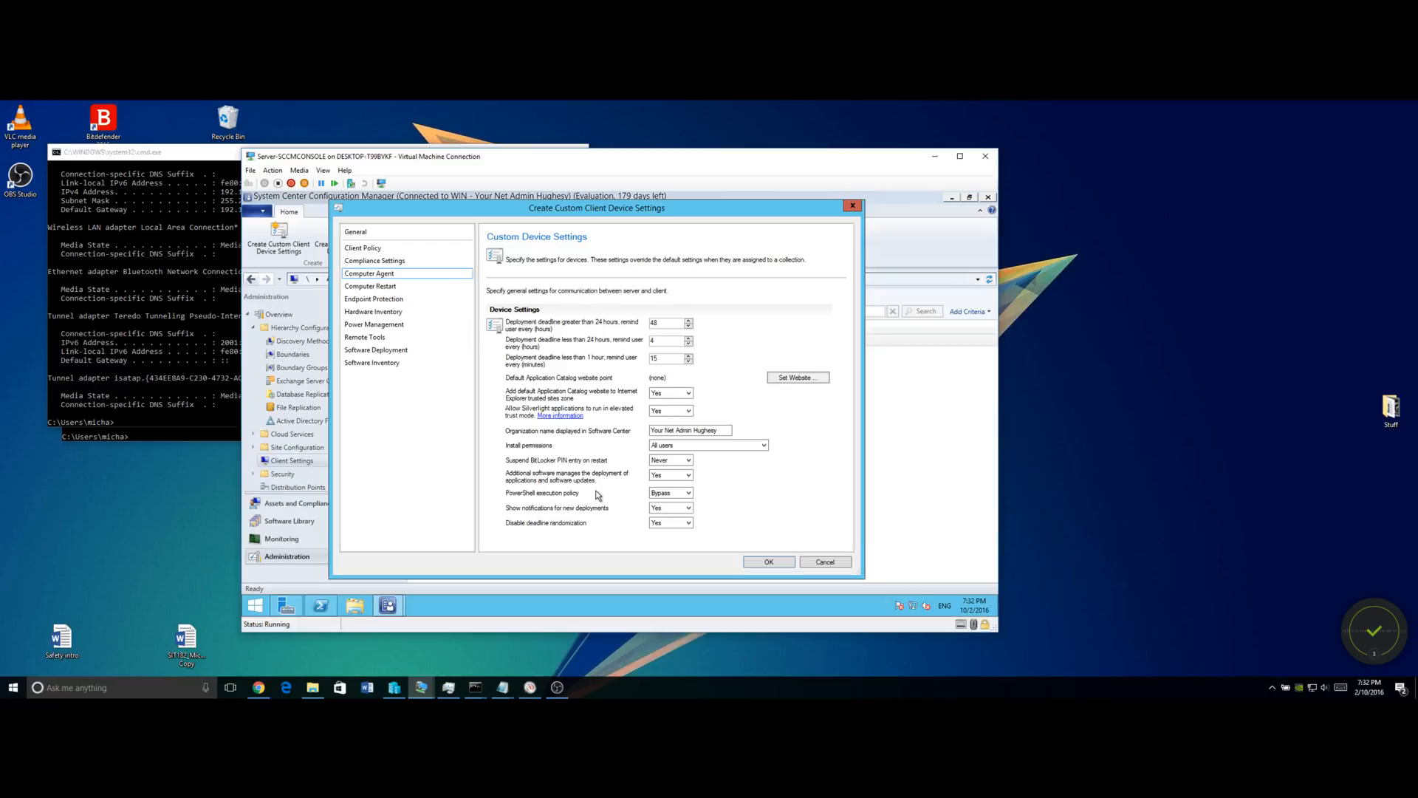
Keep new-deployment notifications at Yes and view the Computer Restart settings.
{"action": "left_click", "coordinate": [688, 508]}
{"action": "left_click", "coordinate": [689, 511]}
{"action": "left_click", "coordinate": [385, 288]}
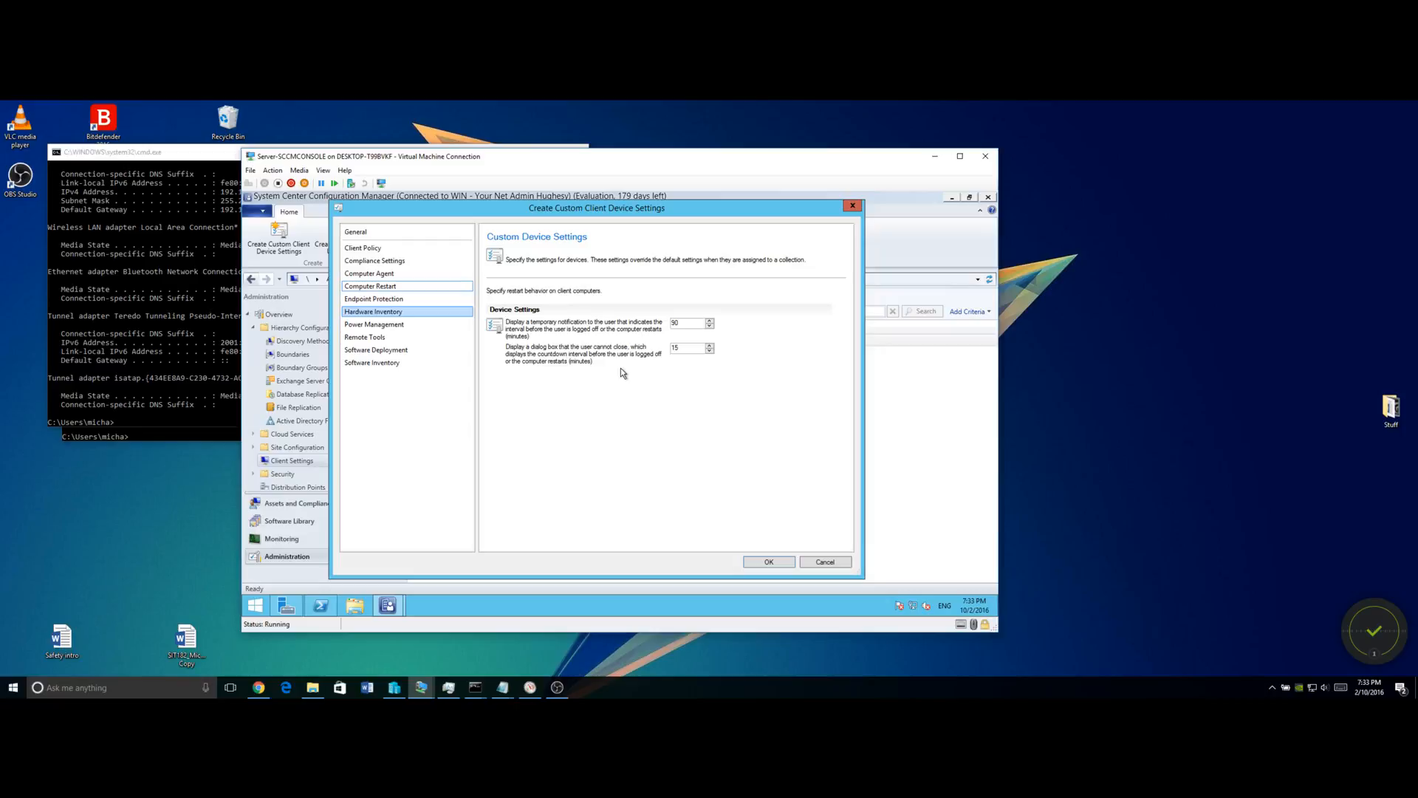
Review Power Management settings, leaving the wake-up proxy at No, then go to Remote Tools.
{"action": "left_click", "coordinate": [397, 328]}
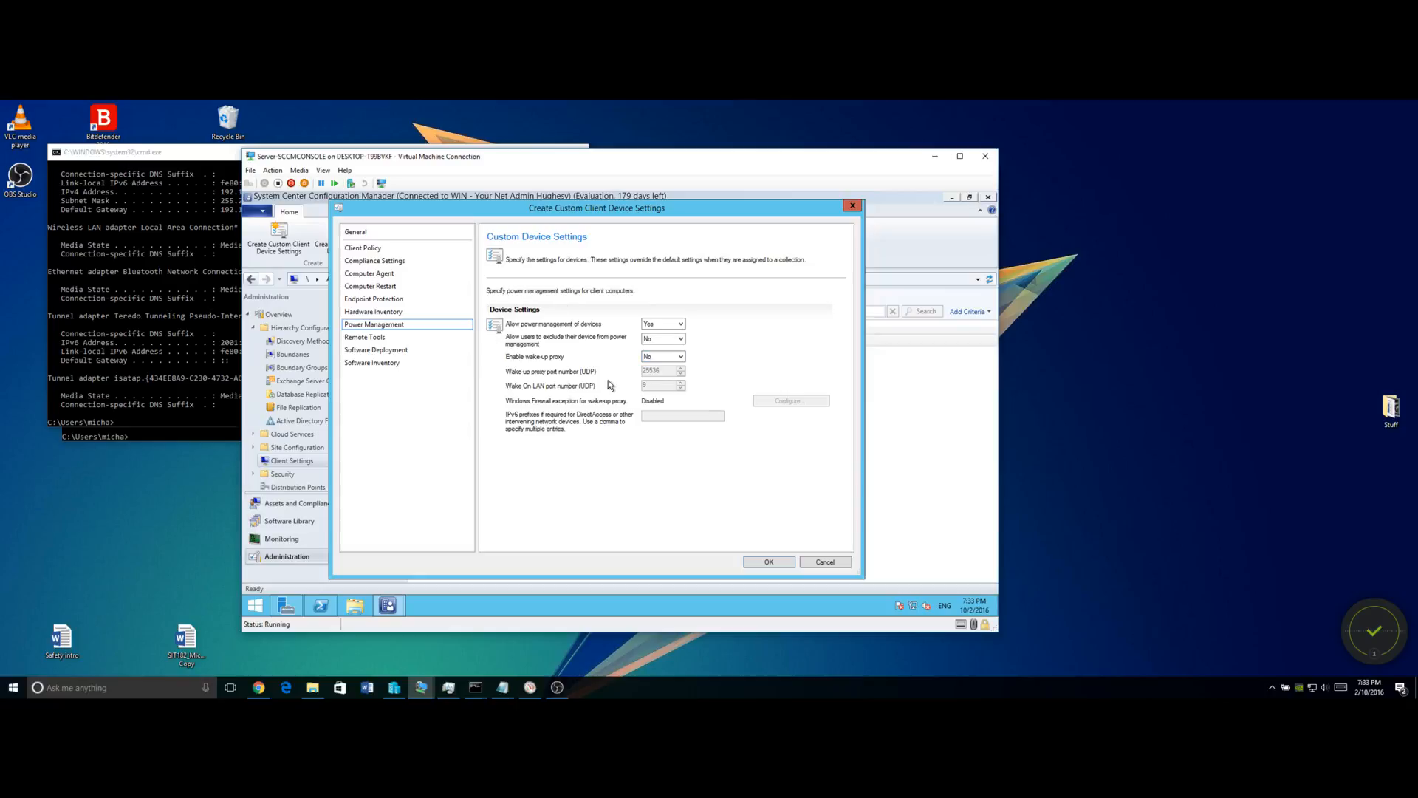
{"action": "left_click", "coordinate": [663, 357]}
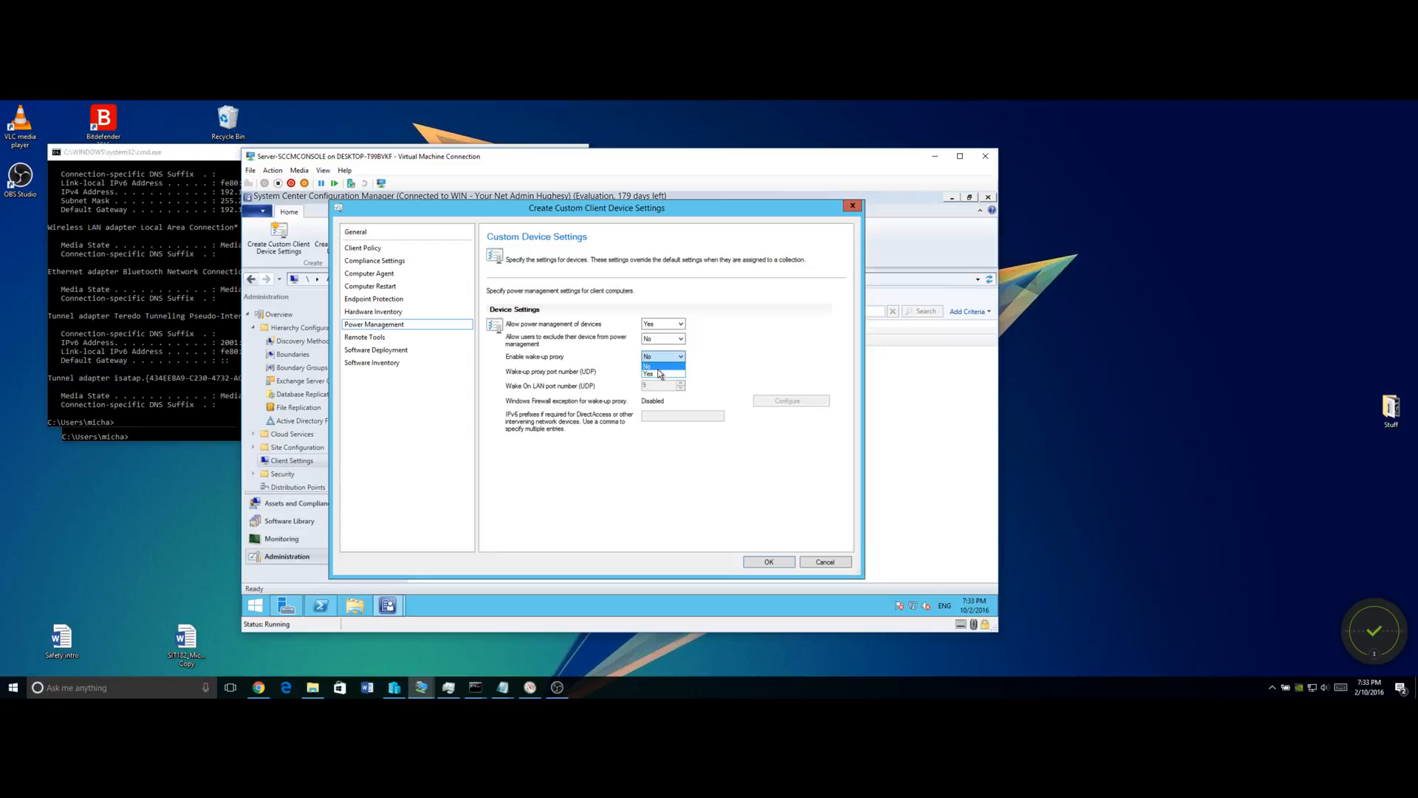
{"action": "left_click", "coordinate": [659, 372]}
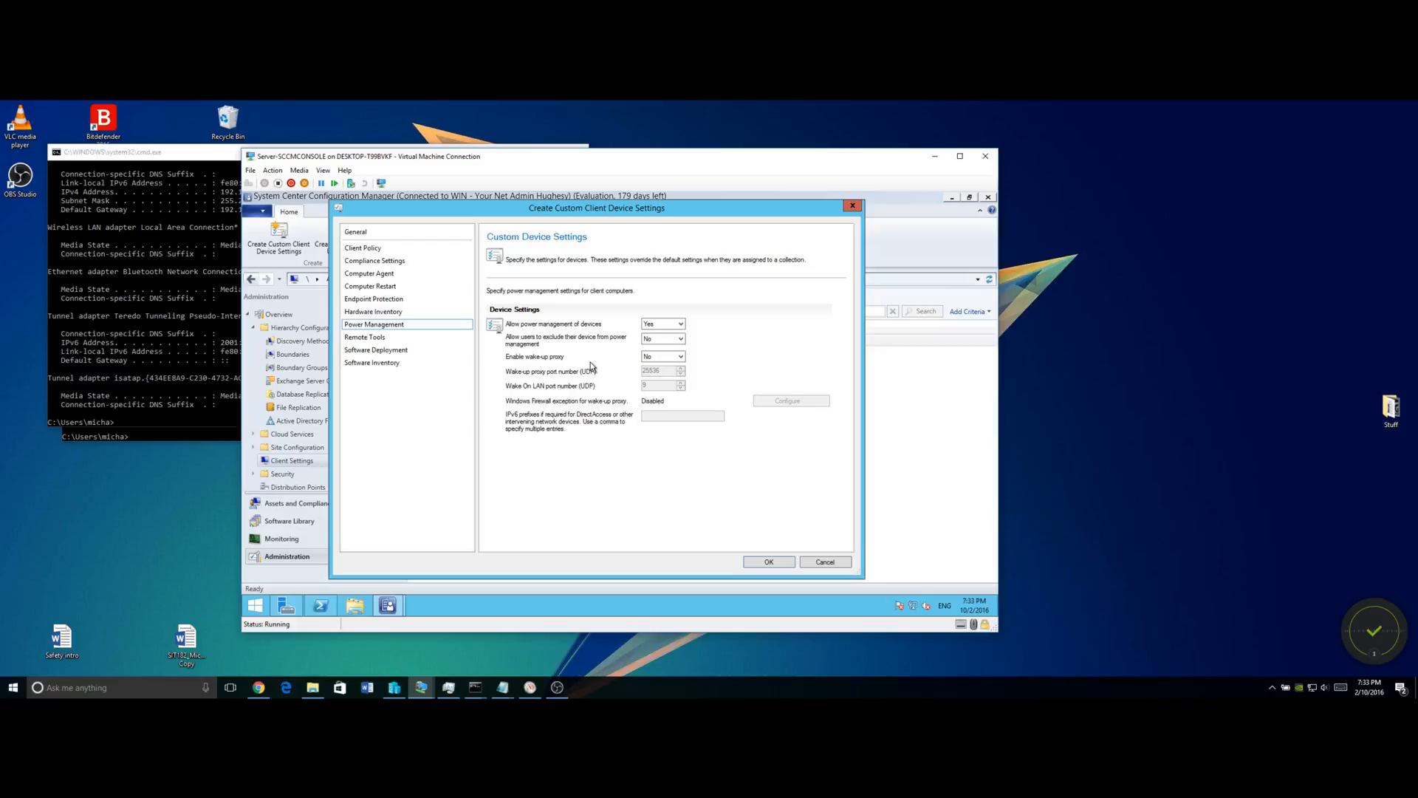
{"action": "left_click", "coordinate": [404, 337]}
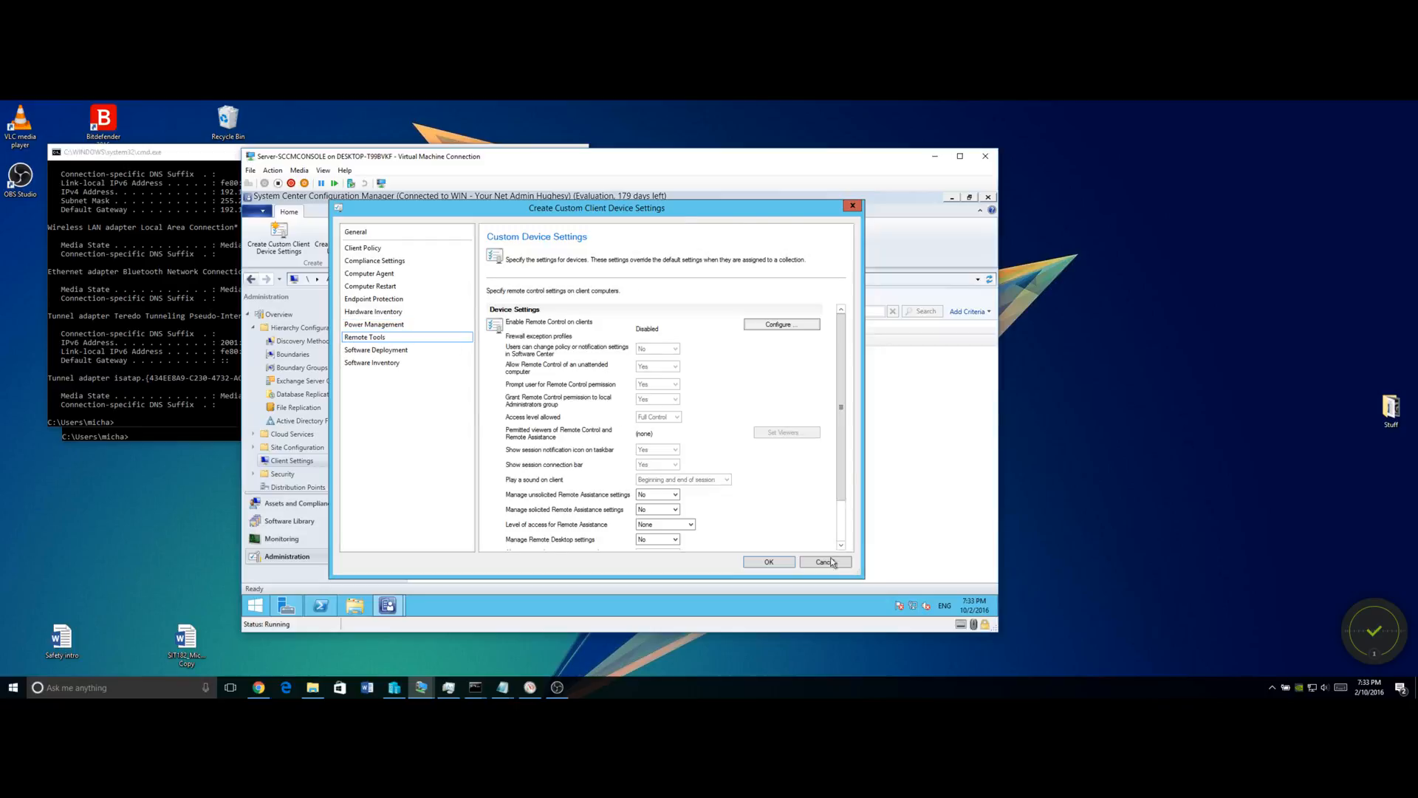
Enlarge the window and enable client remote control with the Domain firewall profile exception.
{"action": "left_click_drag", "start_coordinate": [859, 581], "coordinate": [944, 596]}
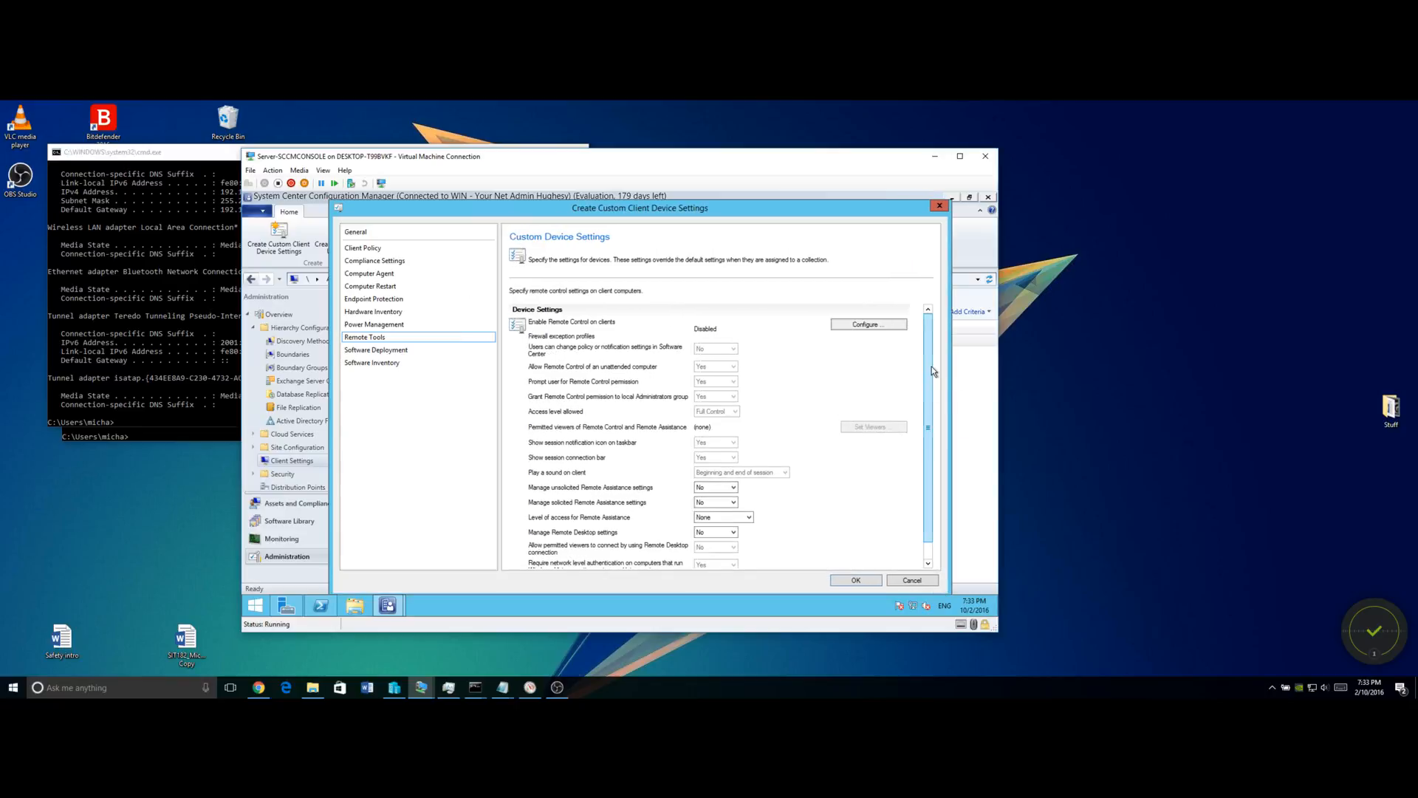
{"action": "left_click", "coordinate": [877, 324]}
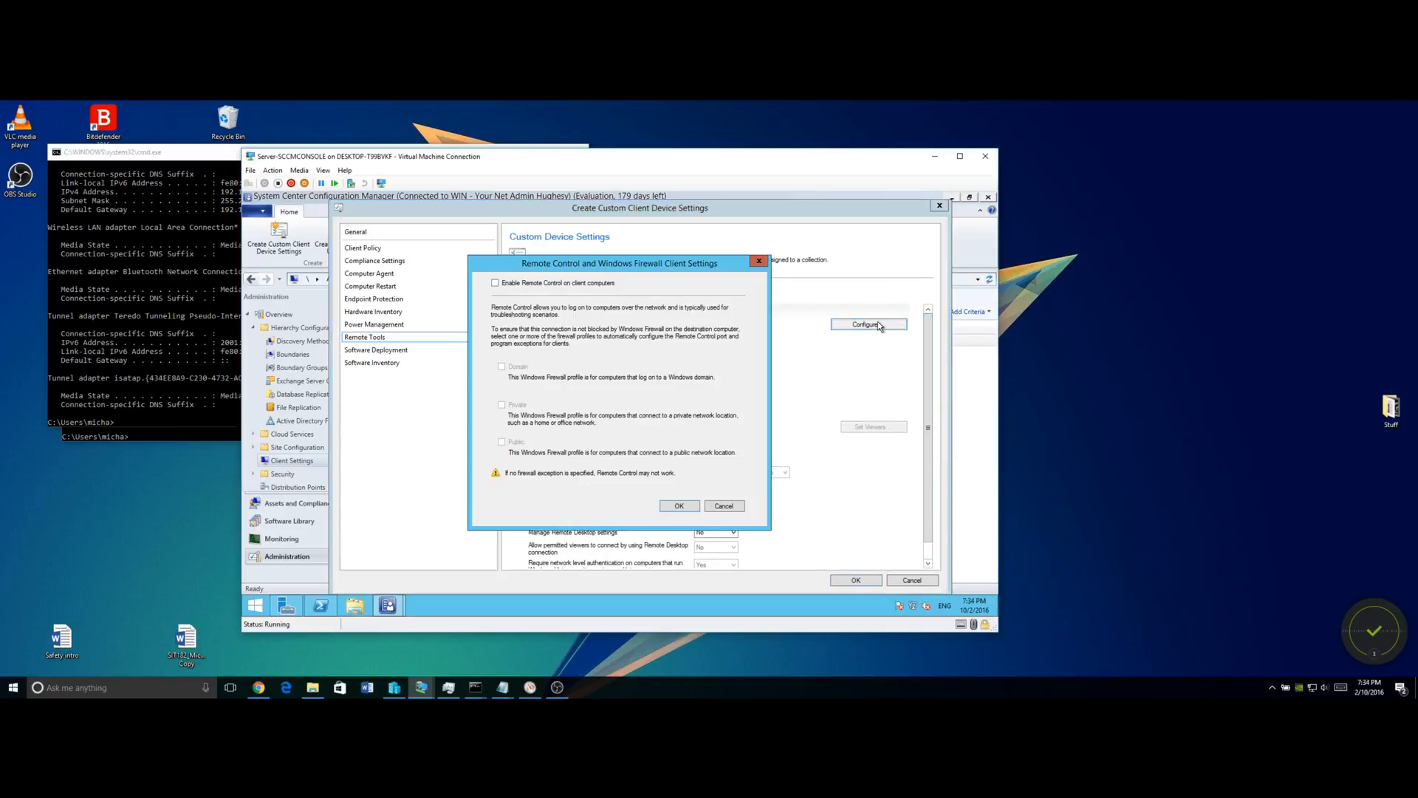
{"action": "left_click", "coordinate": [524, 287]}
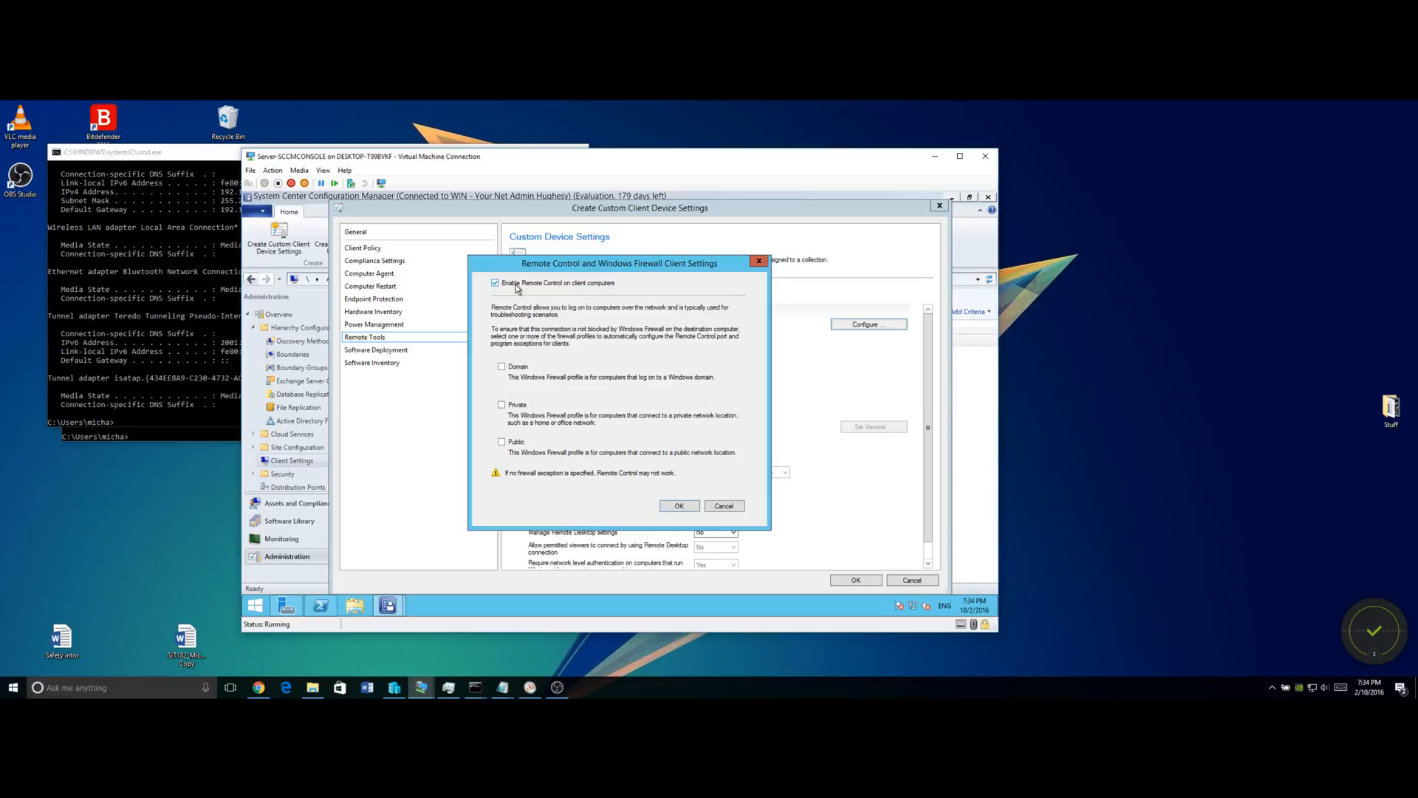
{"action": "left_click", "coordinate": [502, 366]}
{"action": "left_click", "coordinate": [678, 506]}
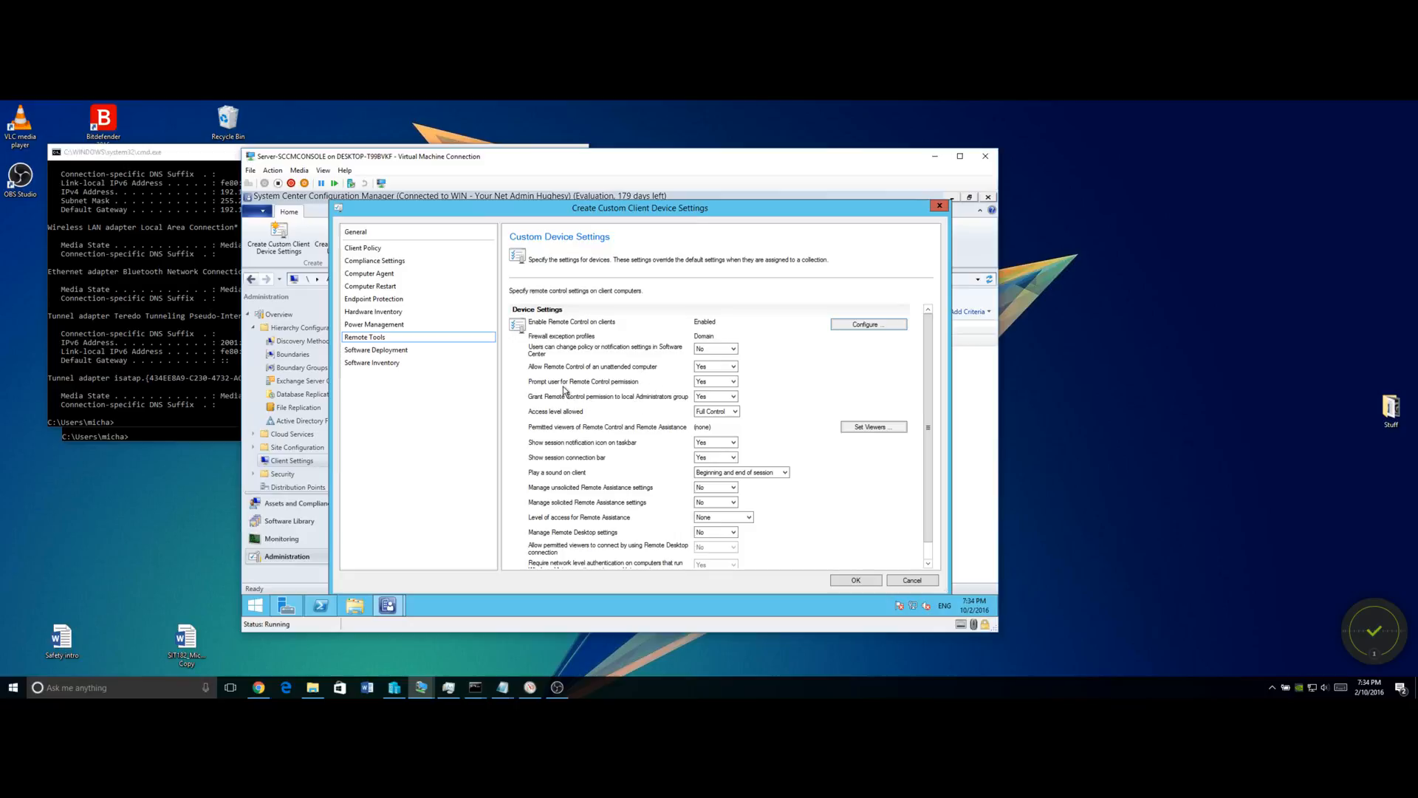
Stop prompting users, keep Full Control access, and hide the remote session notification icon.
{"action": "left_click", "coordinate": [715, 382]}
{"action": "left_click", "coordinate": [716, 399]}
{"action": "left_click", "coordinate": [711, 413]}
{"action": "left_click", "coordinate": [712, 413]}
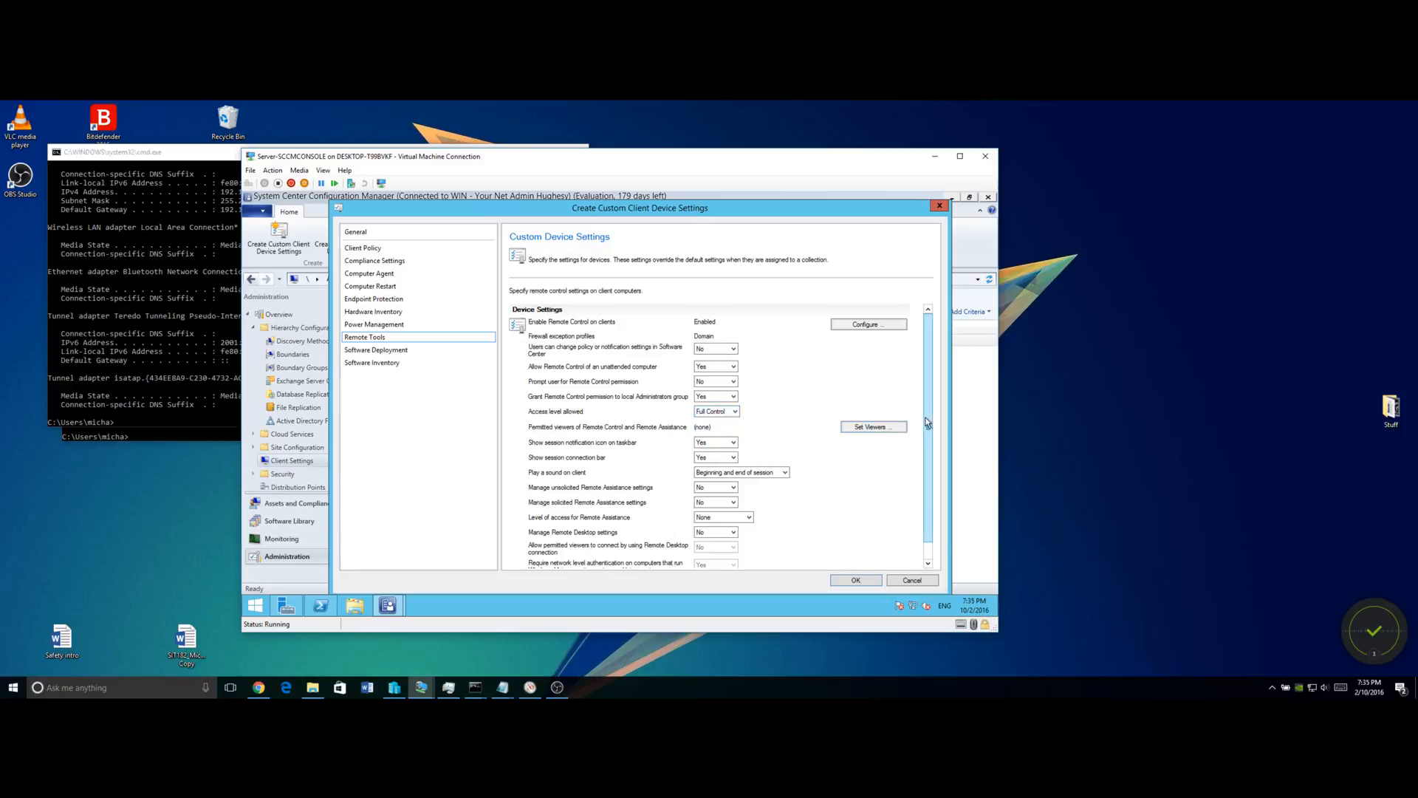
{"action": "scroll", "coordinate": [928, 433], "scroll_direction": "down", "scroll_amount": 2}
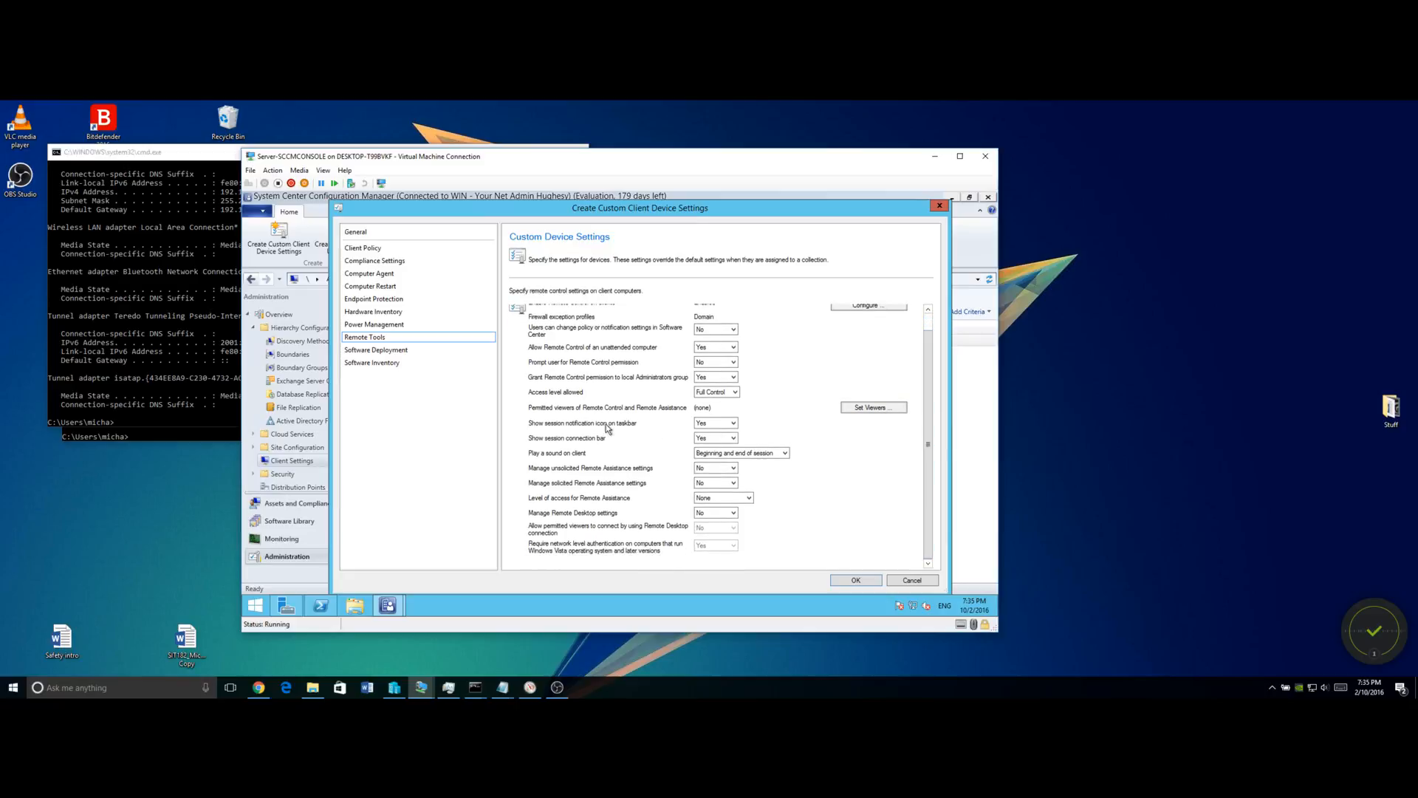
{"action": "left_click", "coordinate": [715, 424]}
{"action": "left_click", "coordinate": [715, 434]}
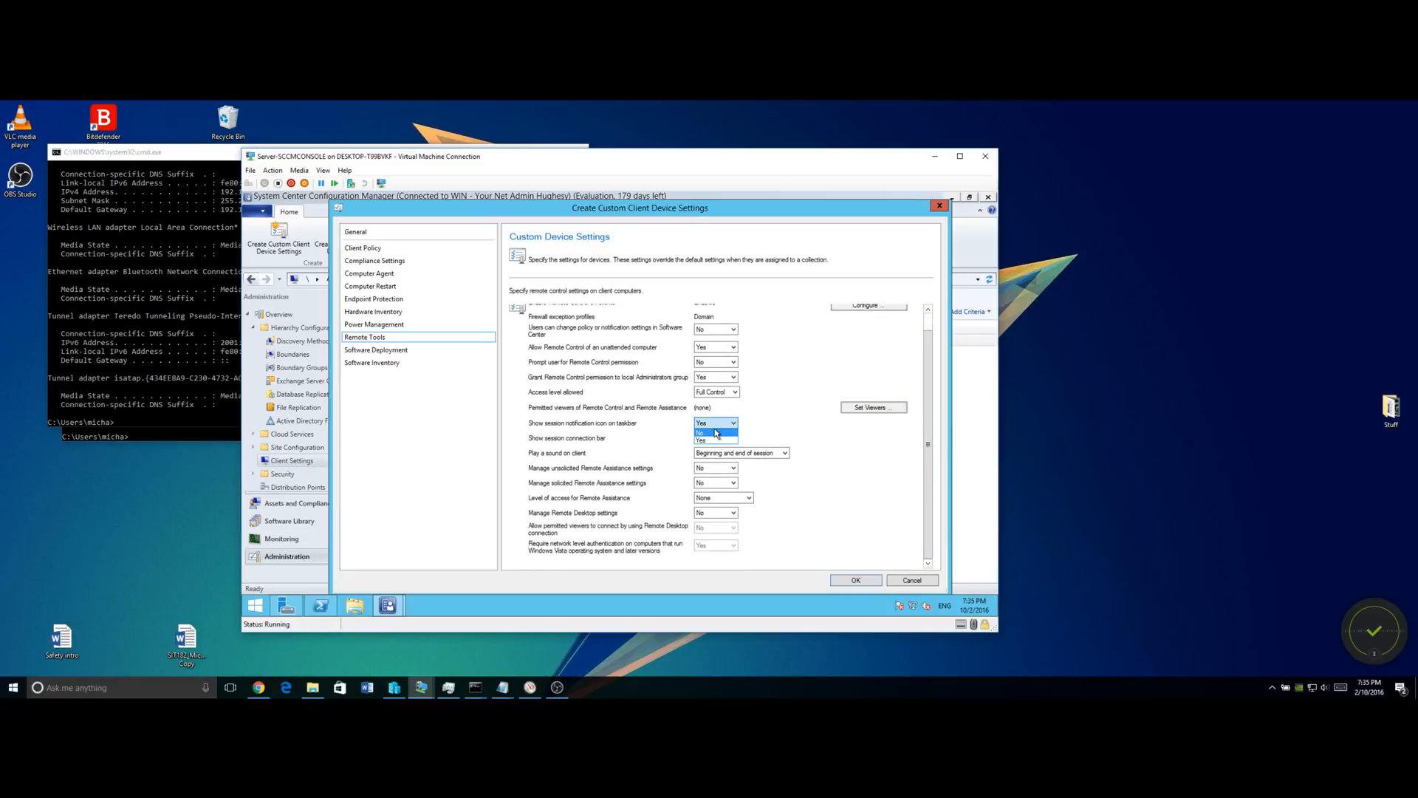
{"action": "left_click", "coordinate": [715, 438]}
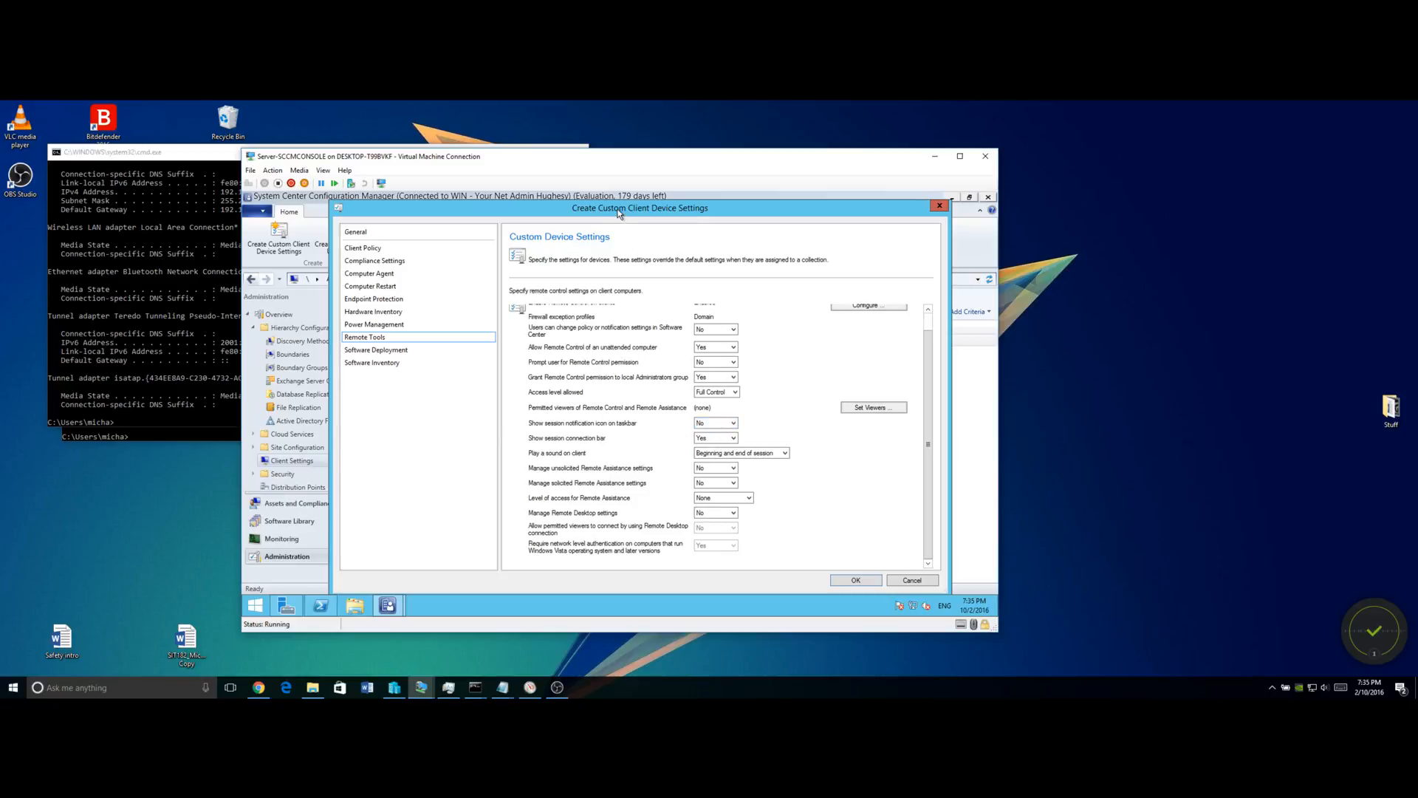
Hide the session connection bar and play no sound during remote sessions.
{"action": "left_click_drag", "start_coordinate": [619, 214], "coordinate": [604, 207]}
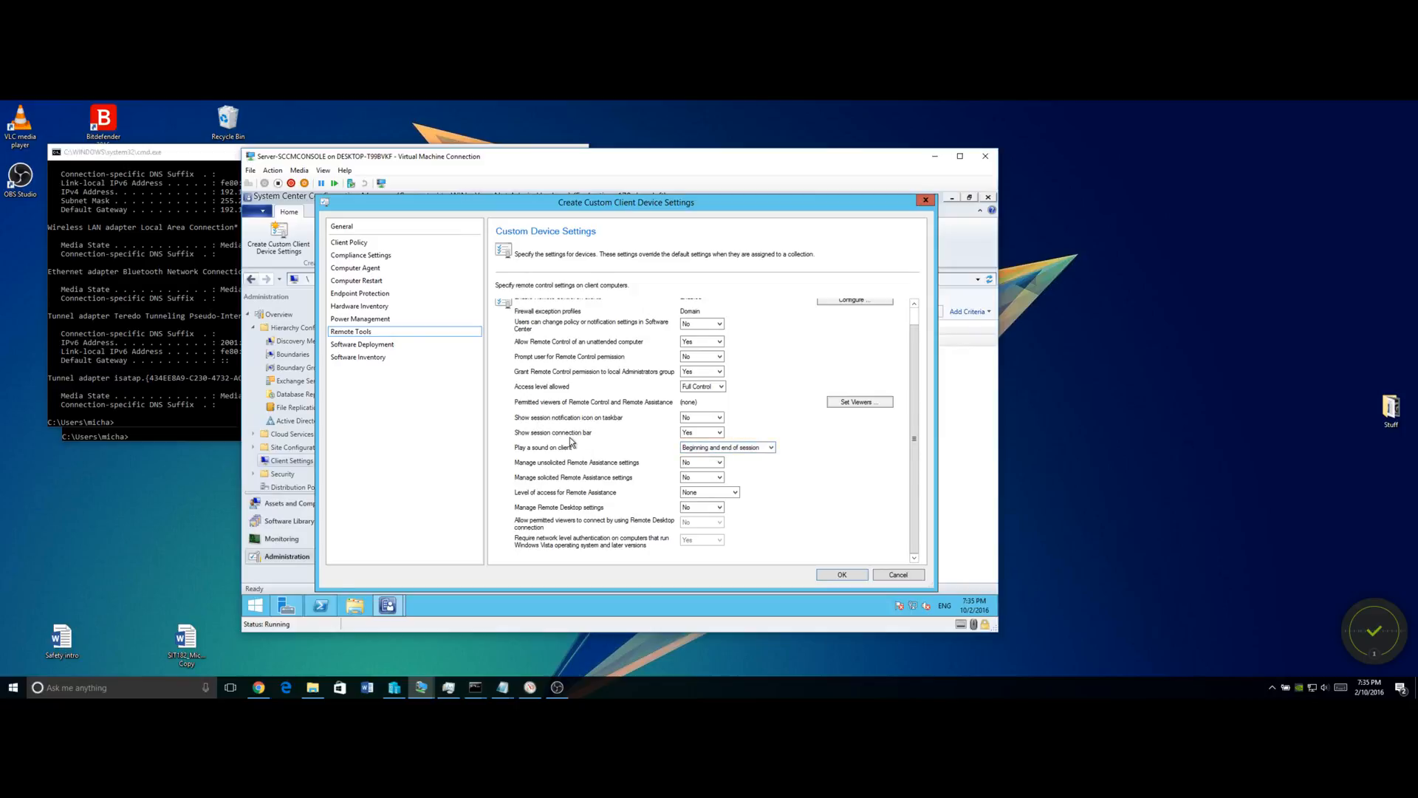
{"action": "left_click", "coordinate": [715, 433]}
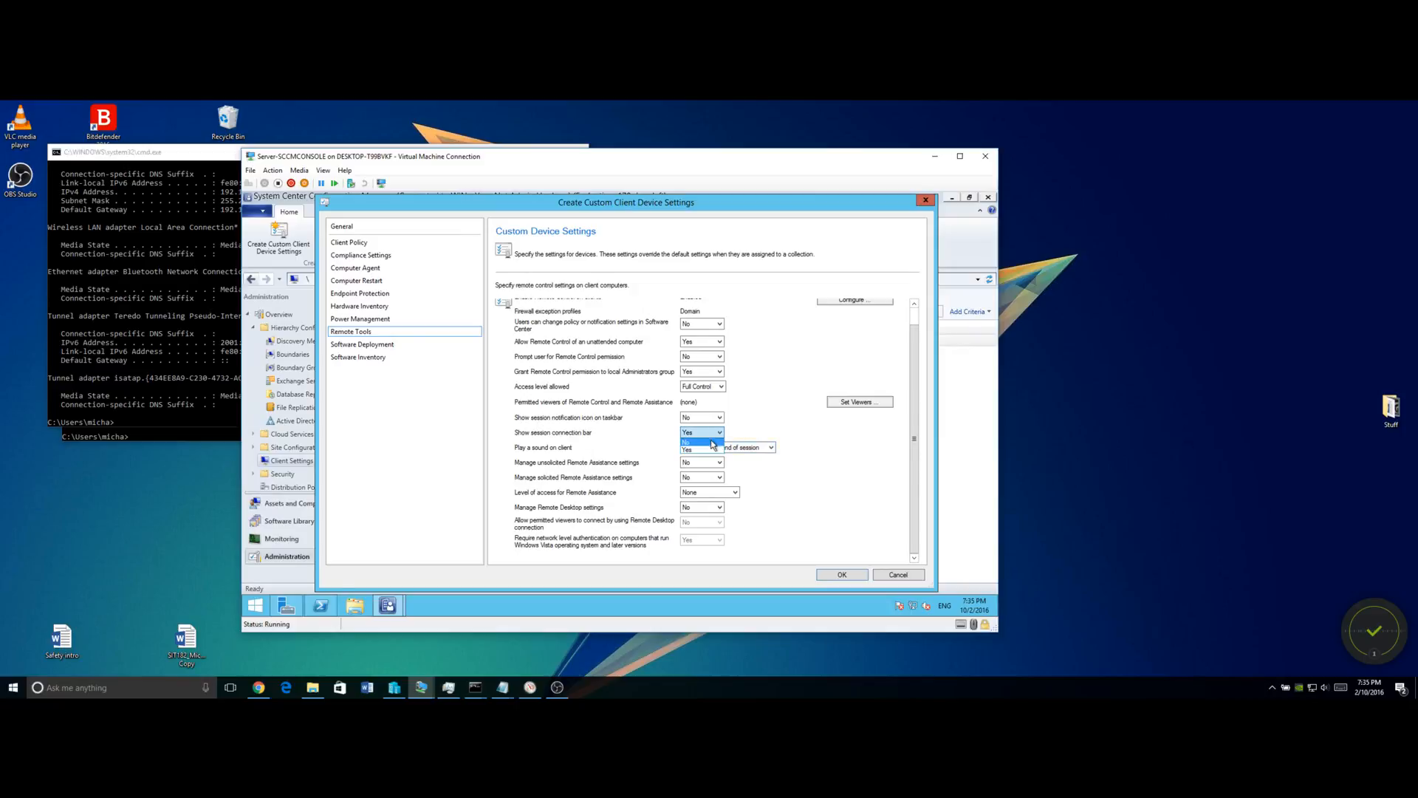
{"action": "left_click", "coordinate": [712, 442]}
{"action": "left_click", "coordinate": [711, 447]}
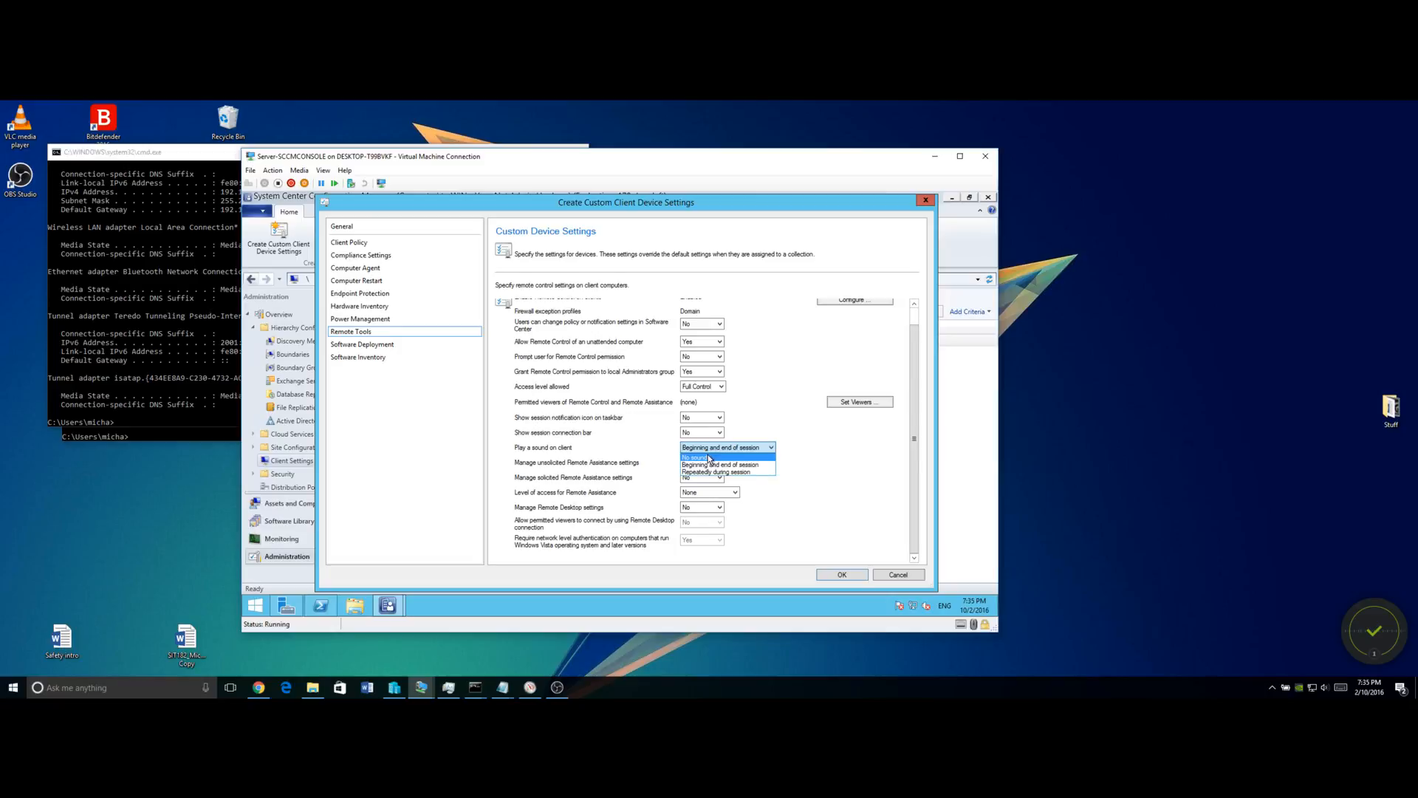
{"action": "left_click", "coordinate": [709, 457]}
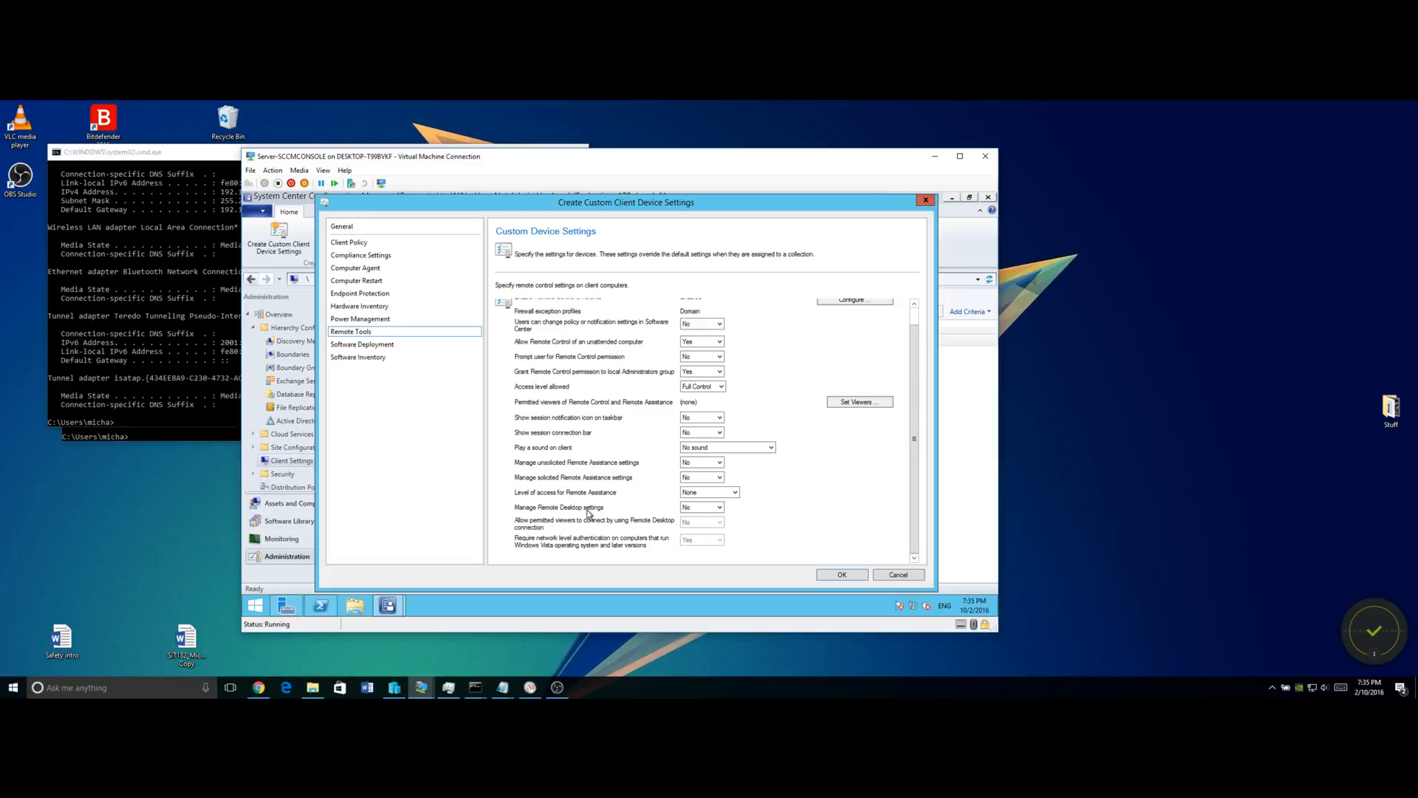
Add the Domain Admins group as a permitted Remote Control and Remote Assistance viewer.
{"action": "left_click", "coordinate": [857, 403]}
{"action": "left_click", "coordinate": [717, 339]}
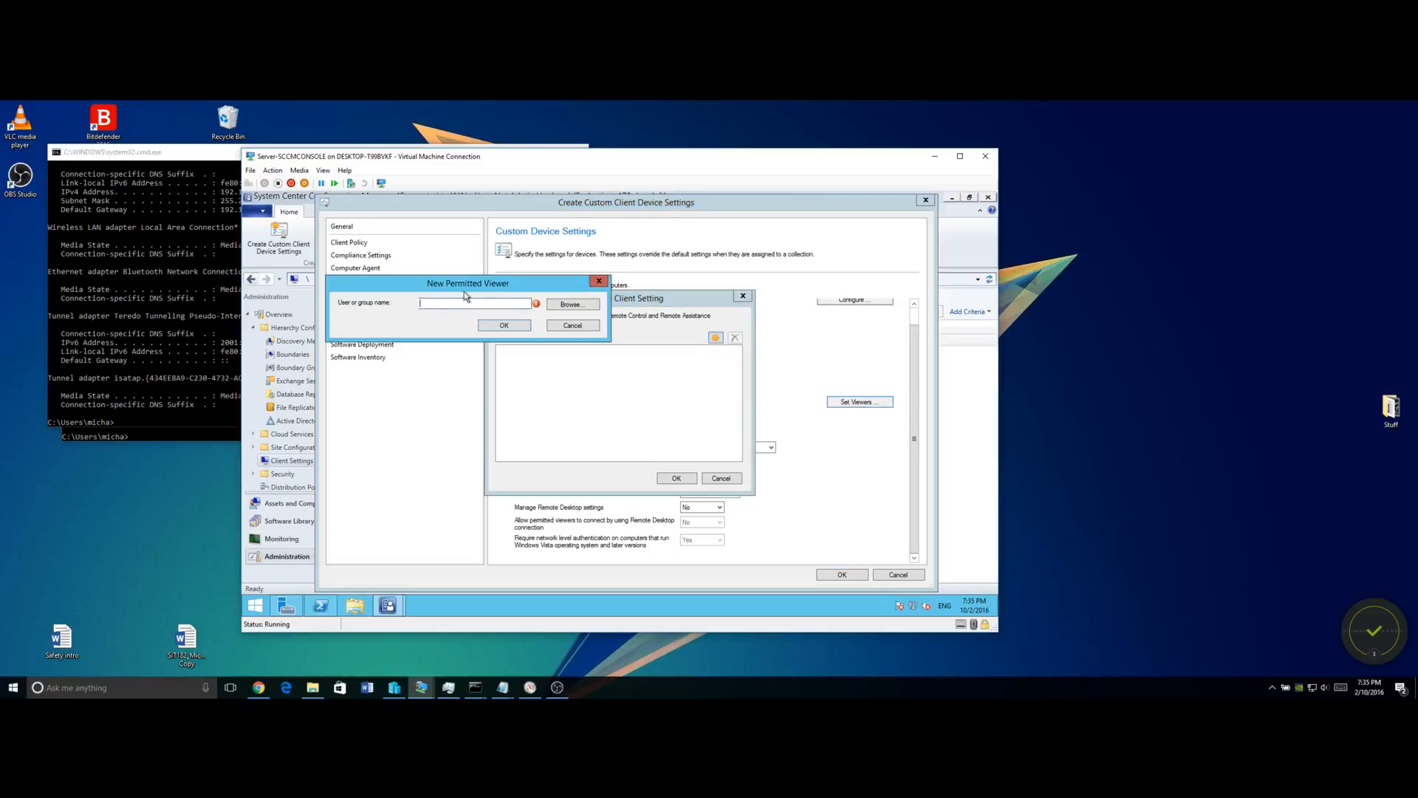
{"action": "left_click", "coordinate": [570, 302]}
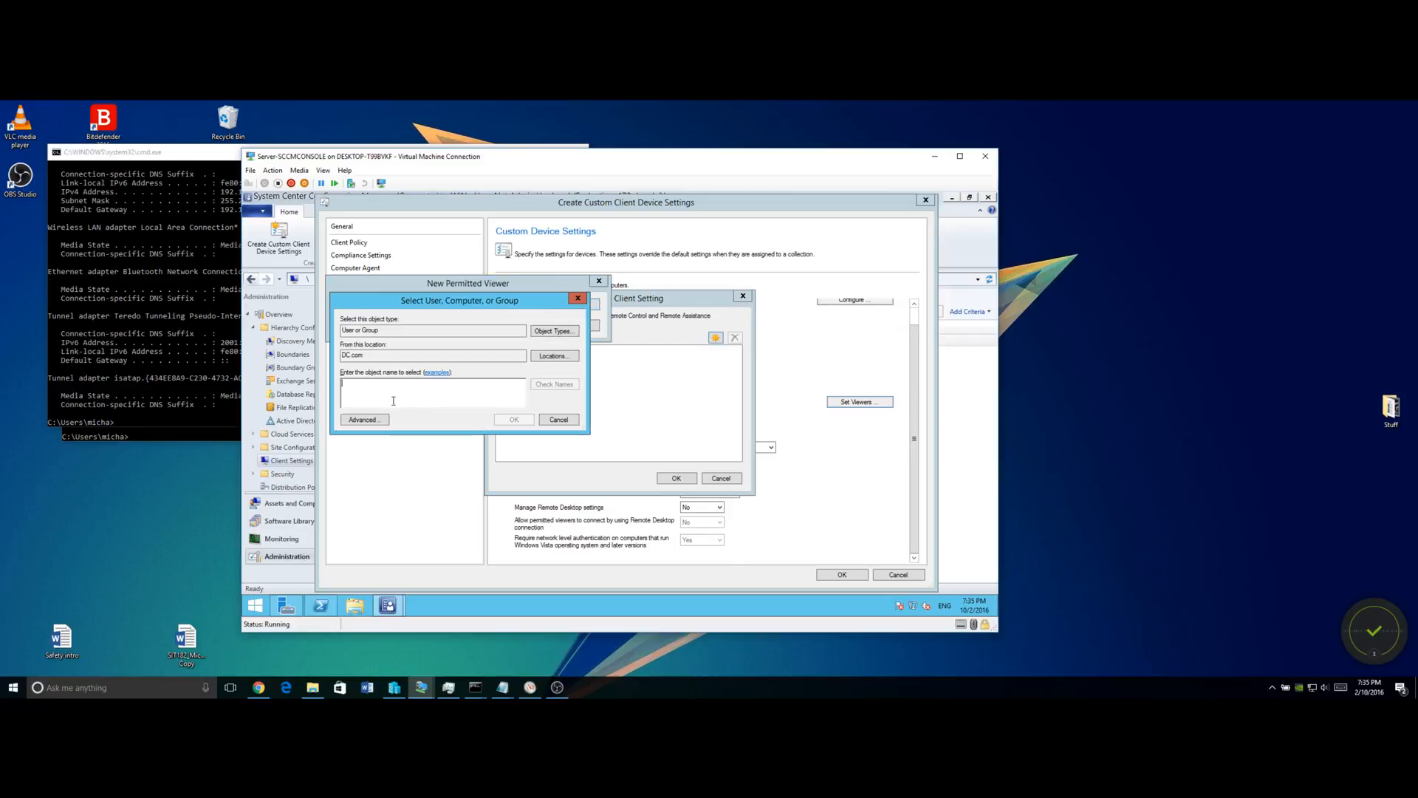
{"action": "type", "text": "domain"}
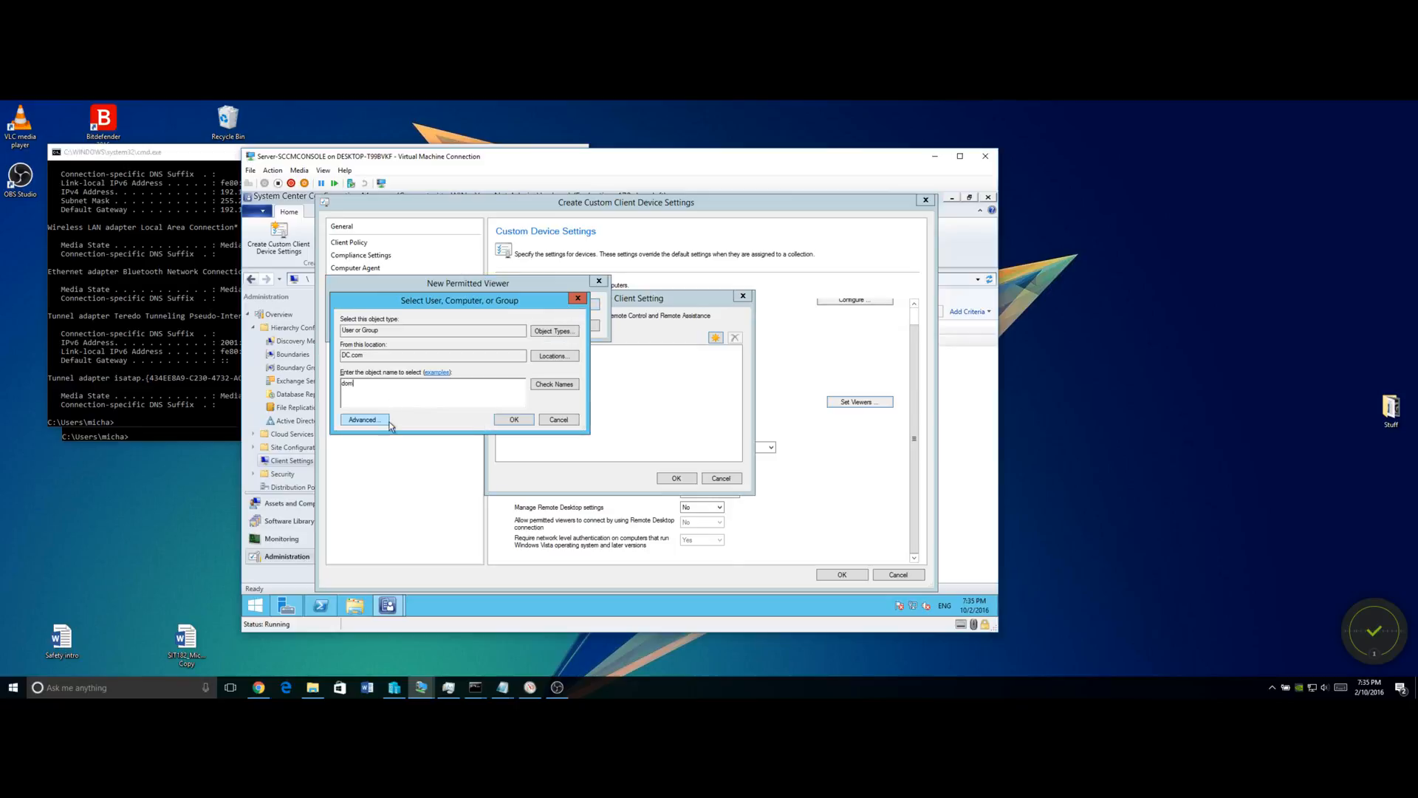
{"action": "type", "text": " admins"}
{"action": "key", "text": "Return"}
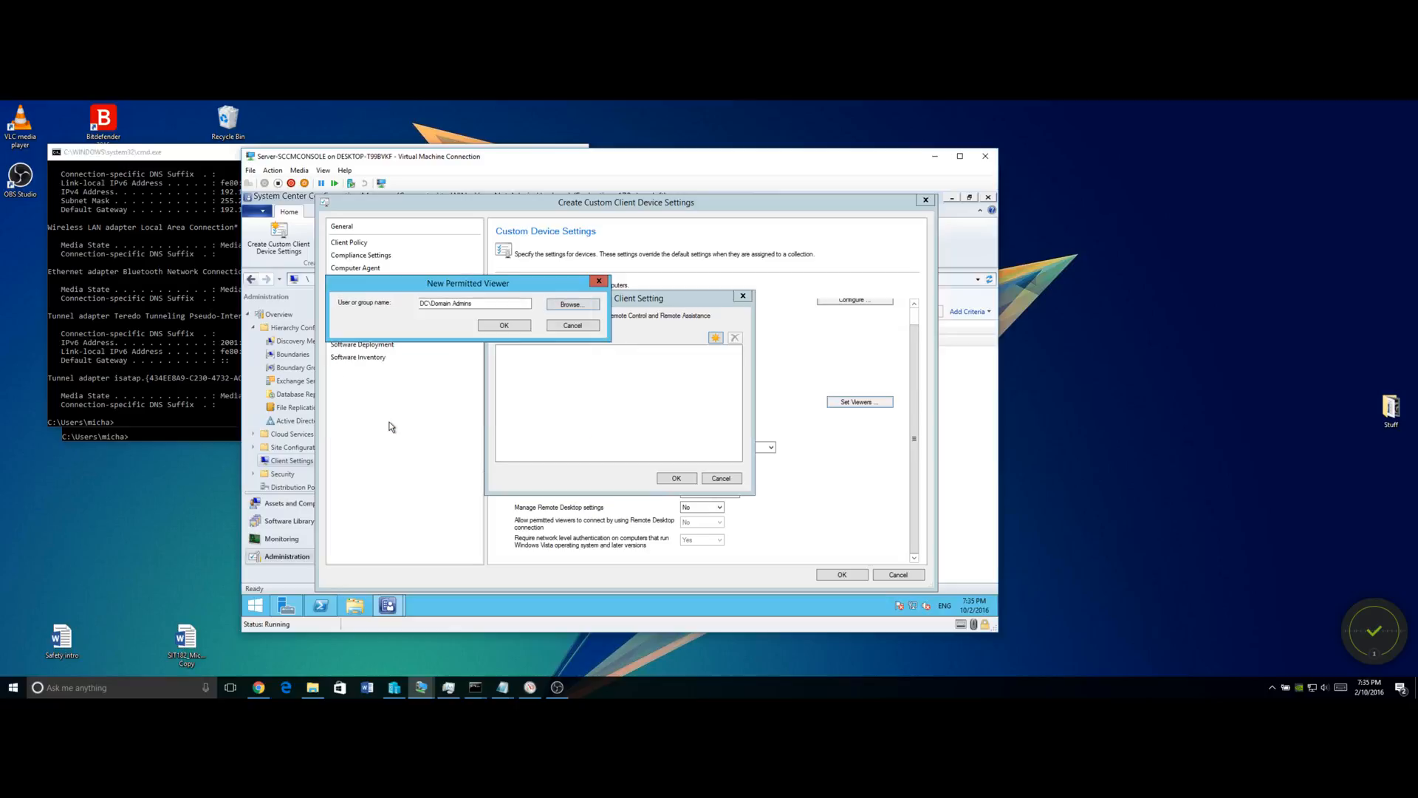
{"action": "left_click", "coordinate": [512, 330]}
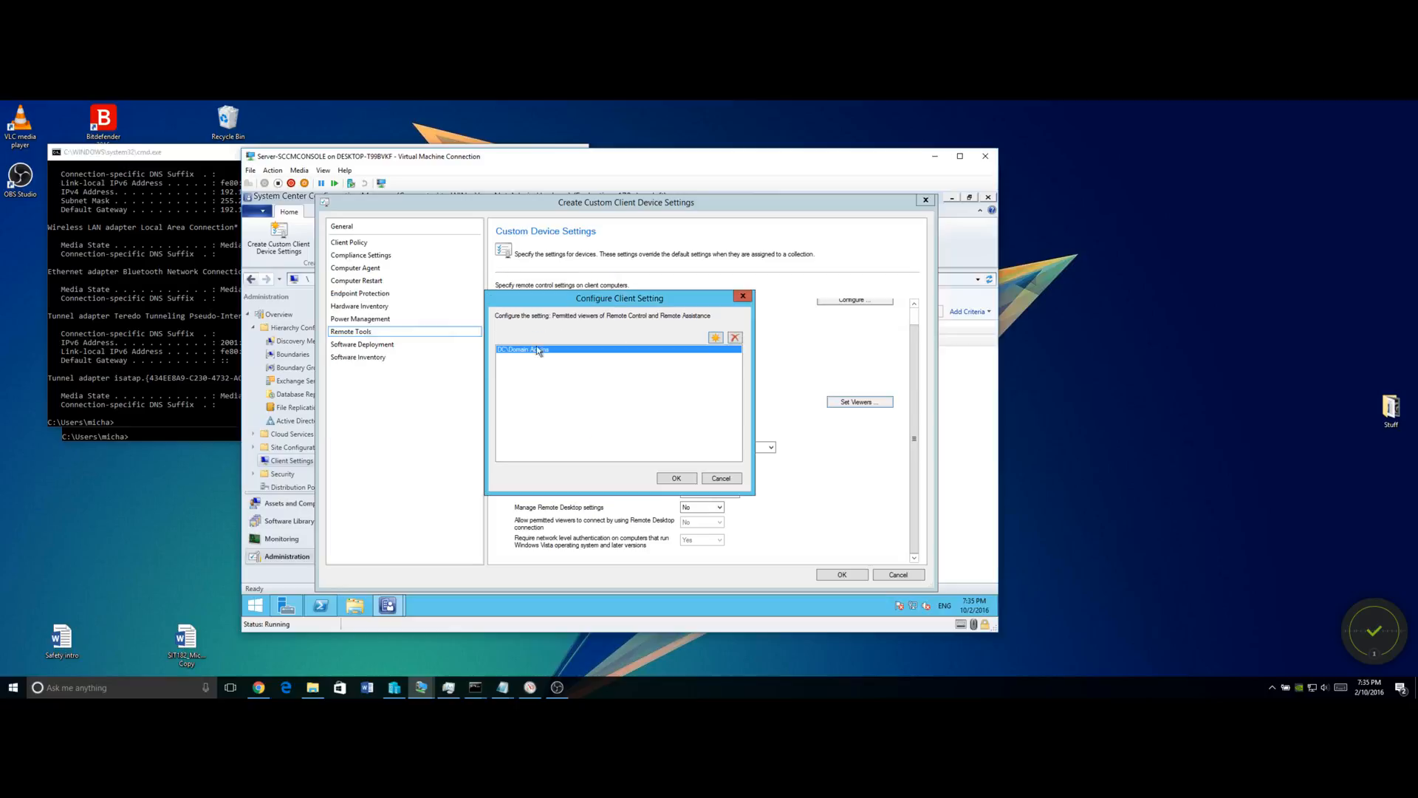
{"action": "left_click", "coordinate": [681, 480]}
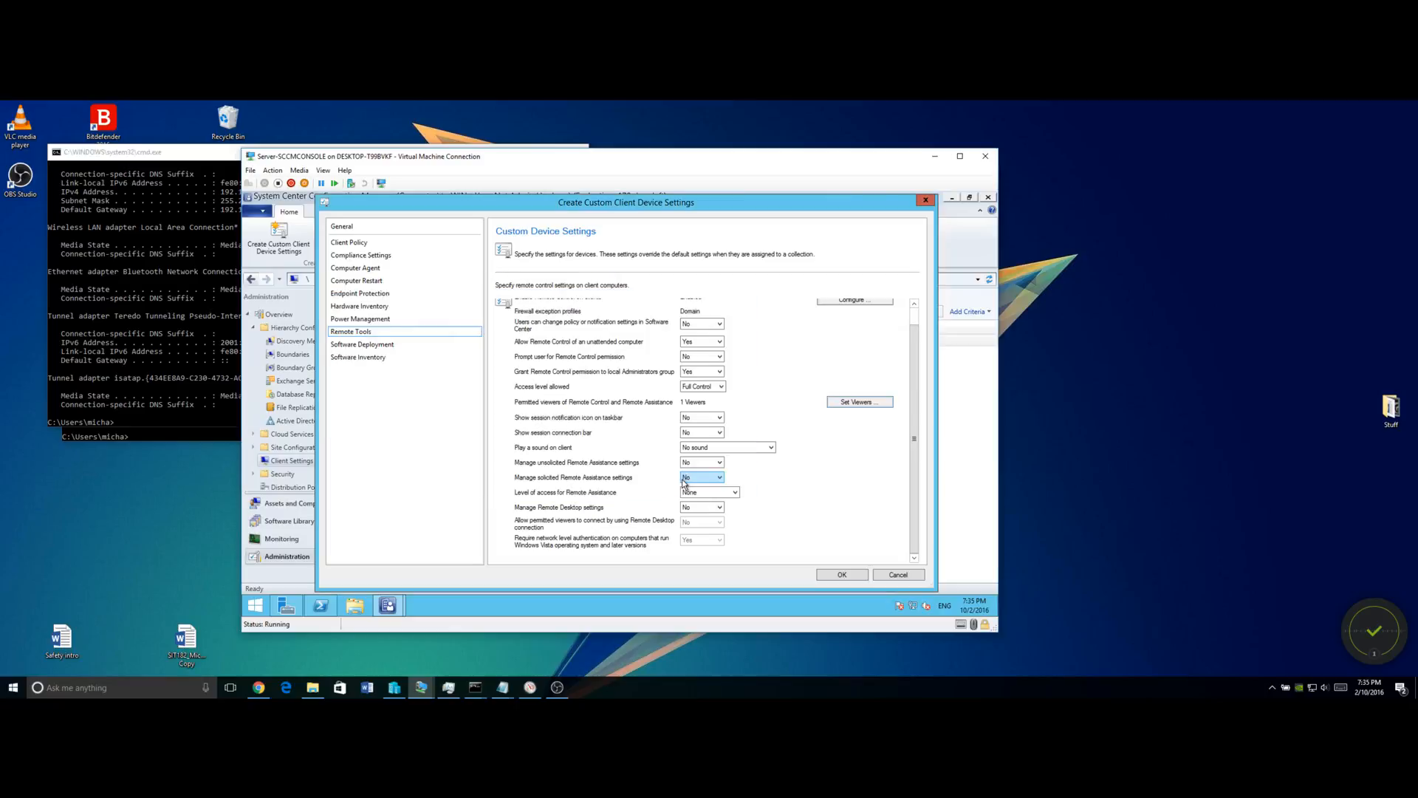
{"action": "left_click", "coordinate": [374, 346]}
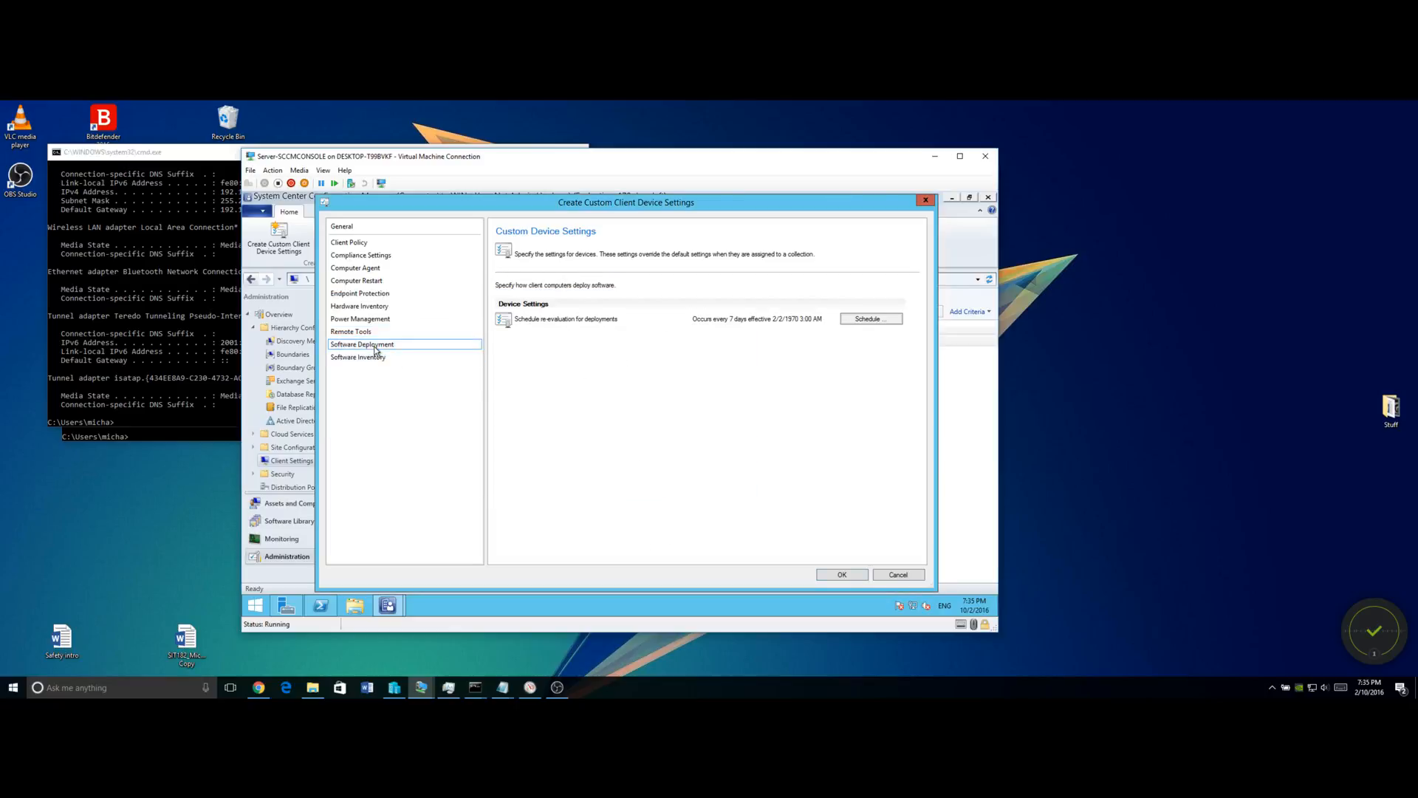
Set deployment re-evaluation to a simple schedule running every 40 minutes.
{"action": "left_click", "coordinate": [872, 318]}
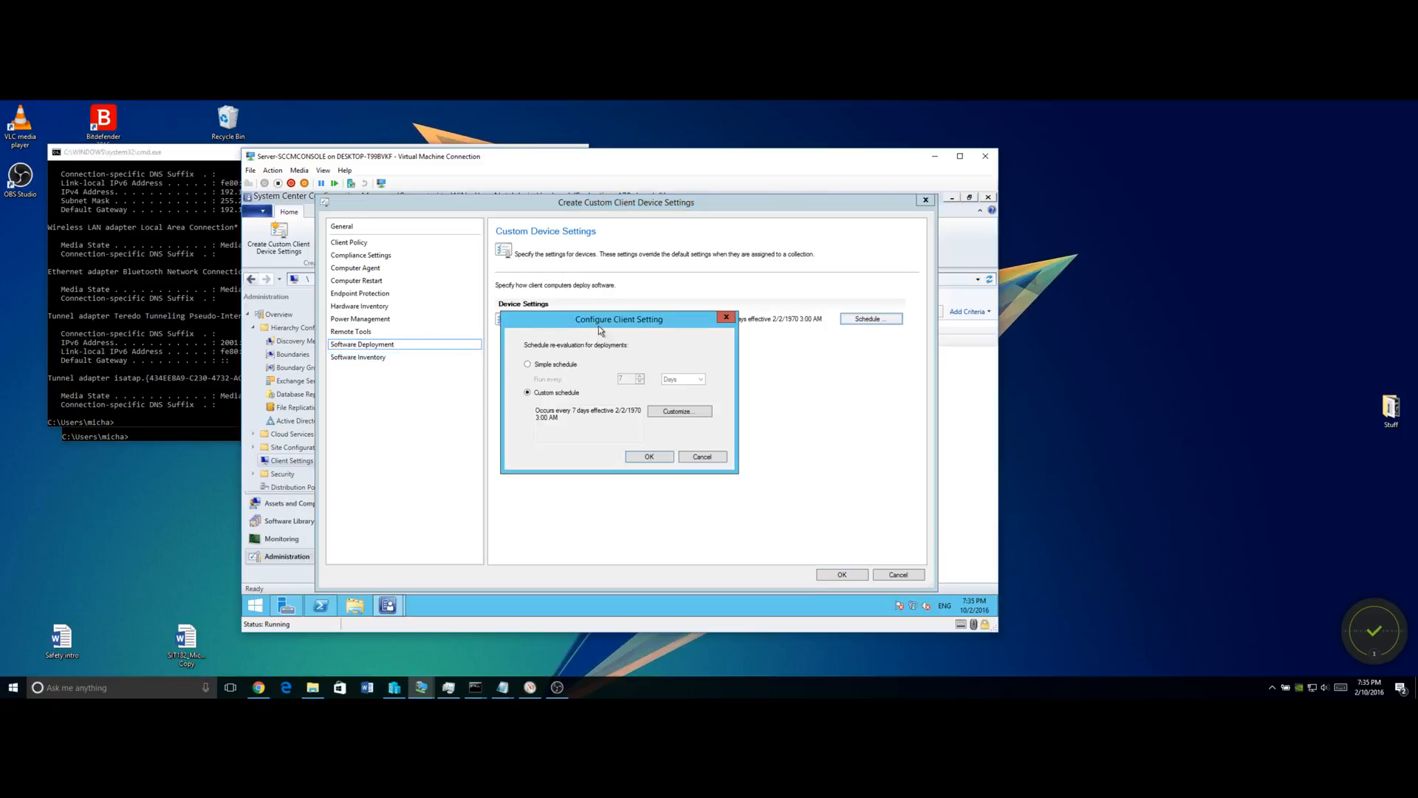
{"action": "left_click_drag", "start_coordinate": [596, 324], "coordinate": [621, 353]}
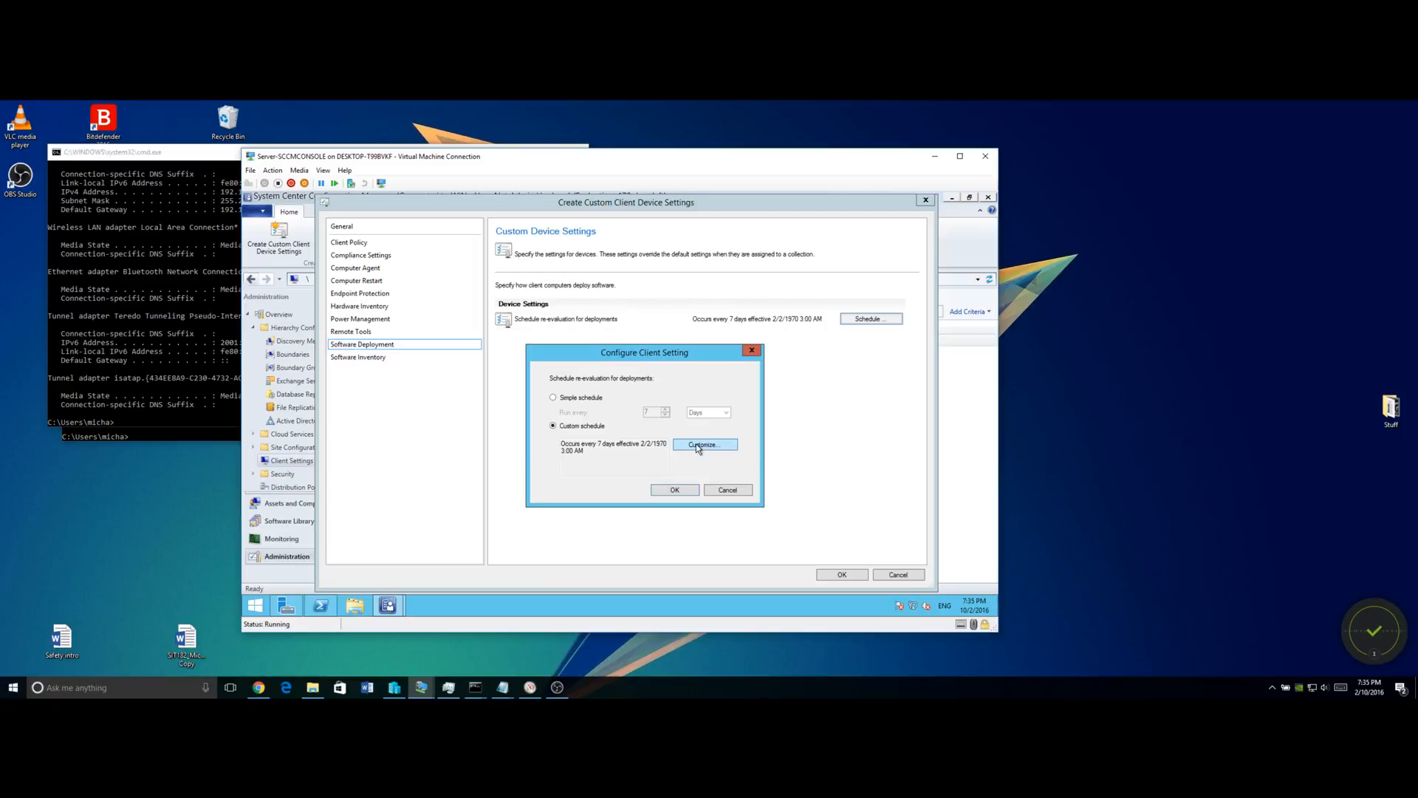
{"action": "left_click", "coordinate": [589, 400]}
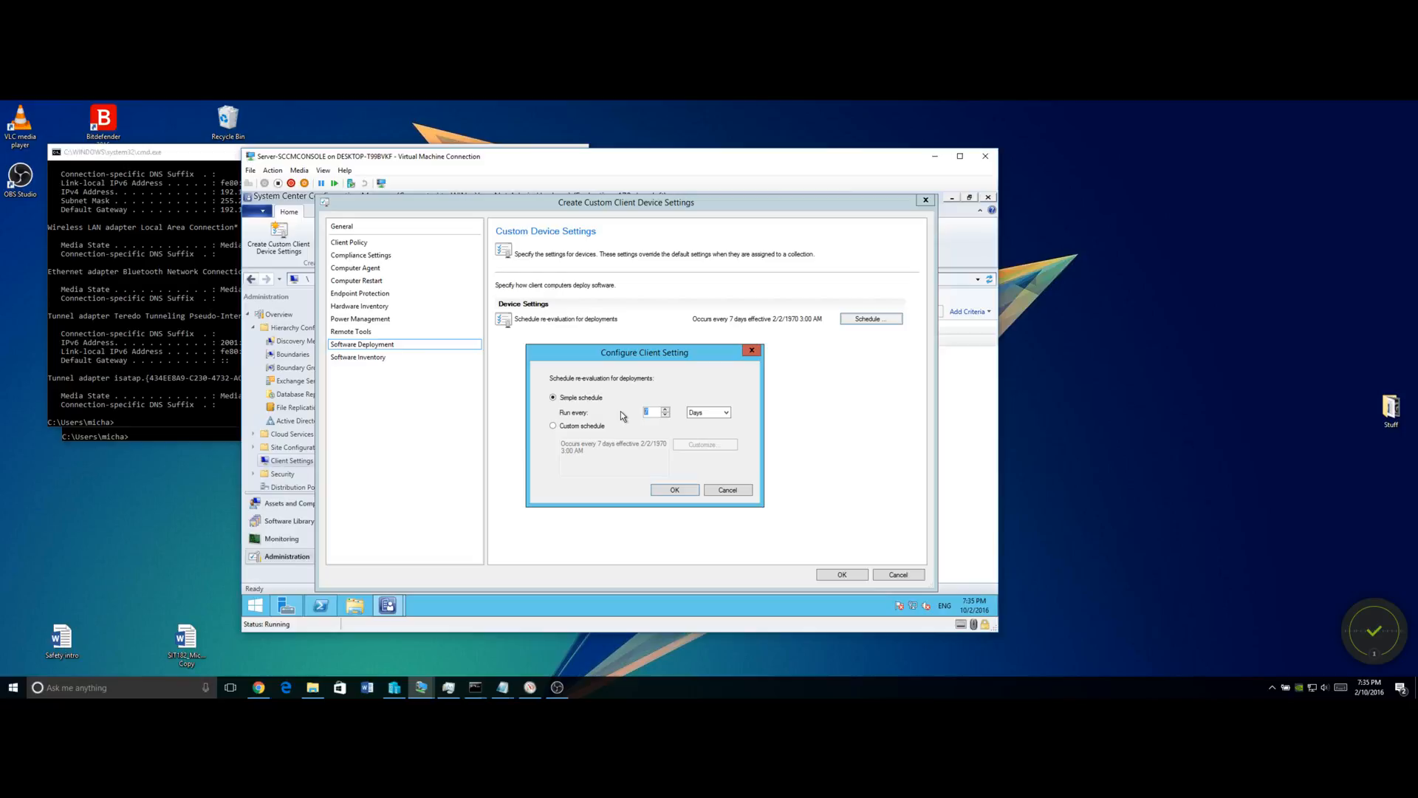
{"action": "type", "text": "40"}
{"action": "left_click", "coordinate": [706, 413]}
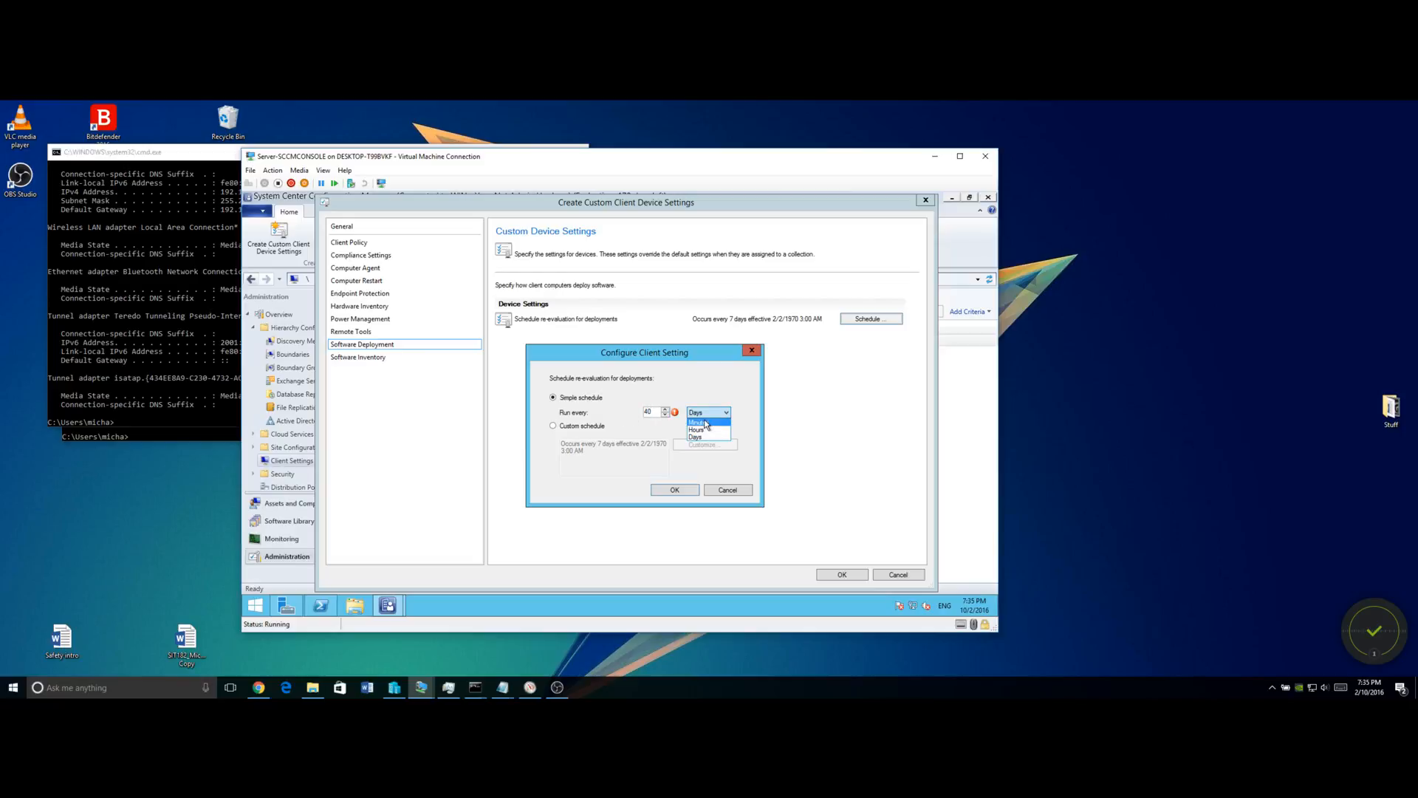
{"action": "left_click", "coordinate": [698, 422]}
{"action": "left_click", "coordinate": [675, 489]}
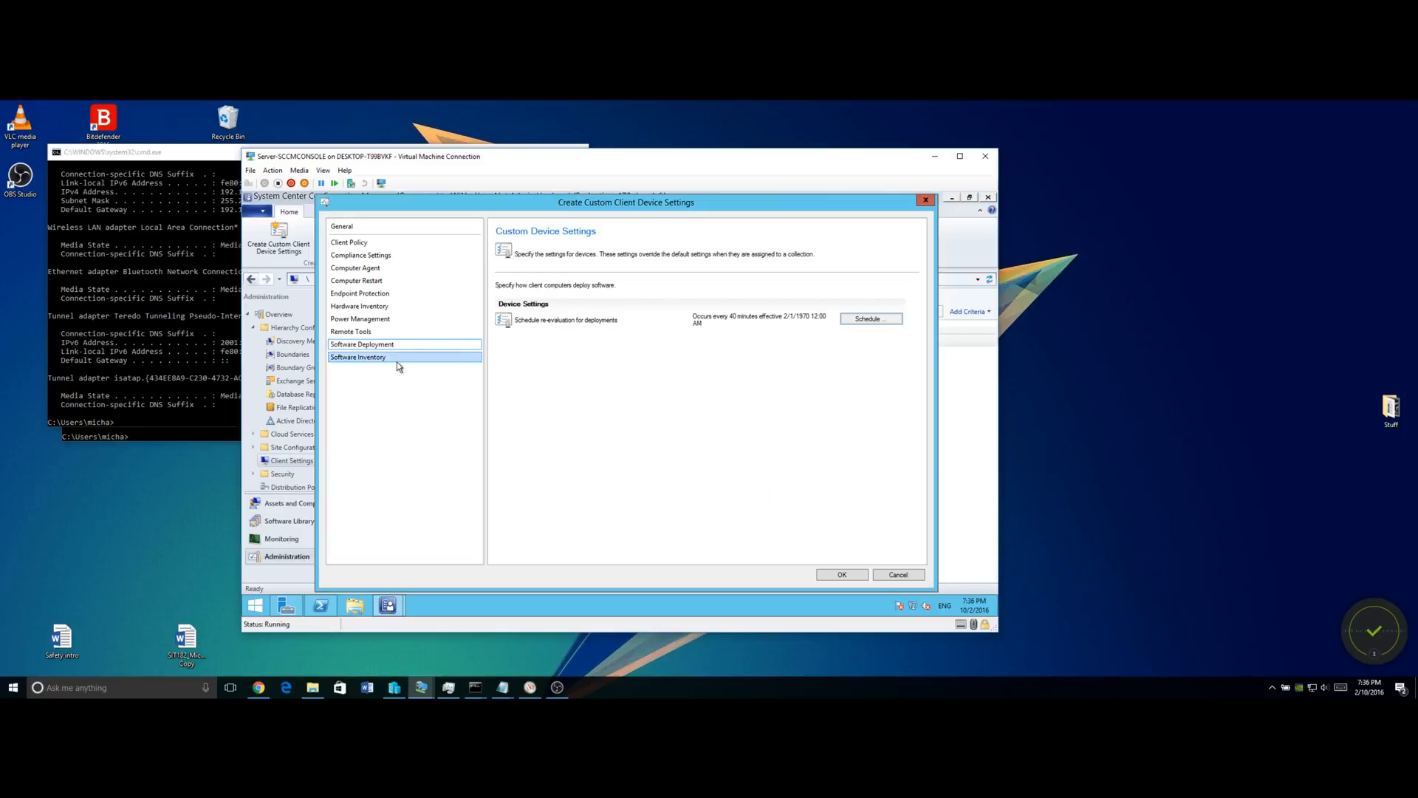
Review the Software Inventory settings and save Student Settings as the custom device settings.
{"action": "left_click", "coordinate": [372, 360]}
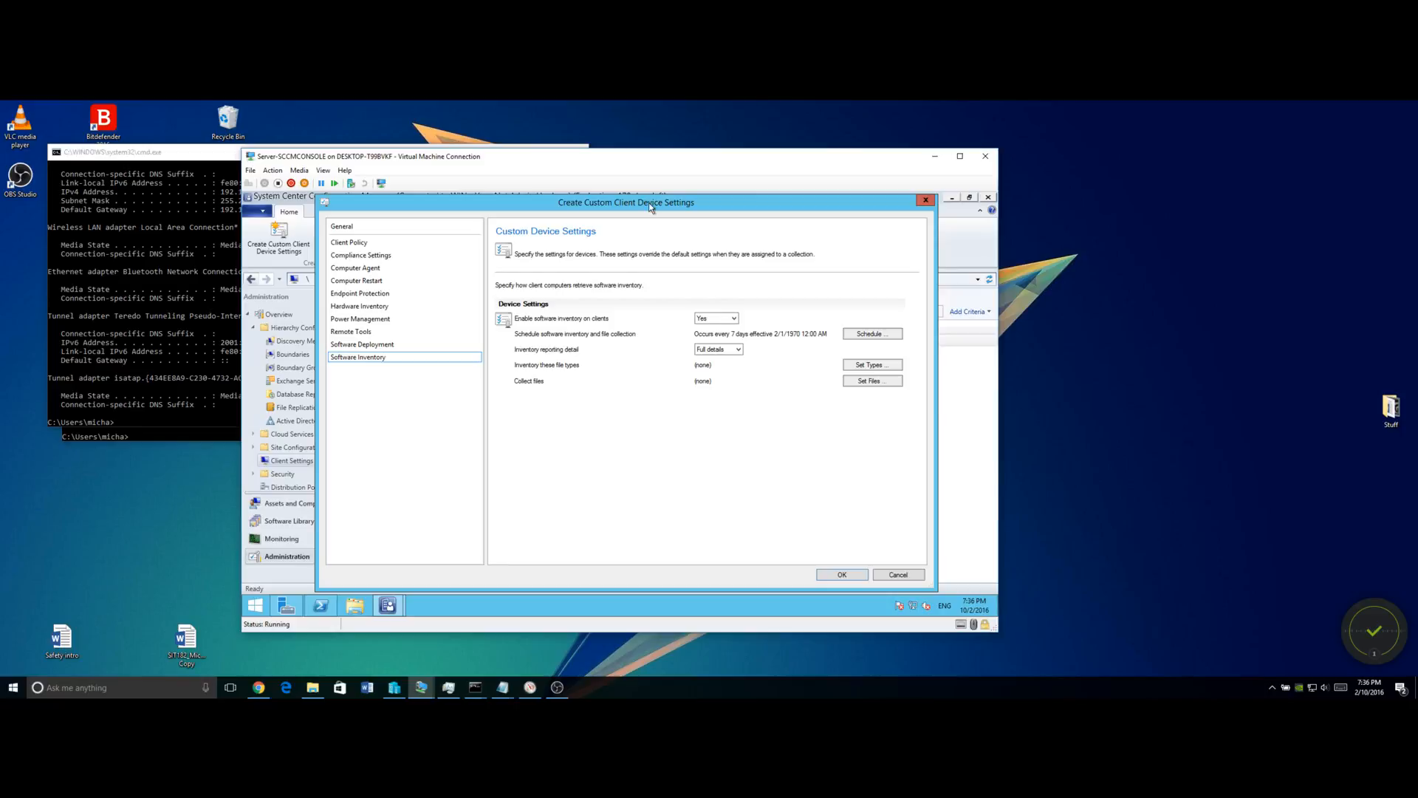
{"action": "left_click", "coordinate": [839, 579]}
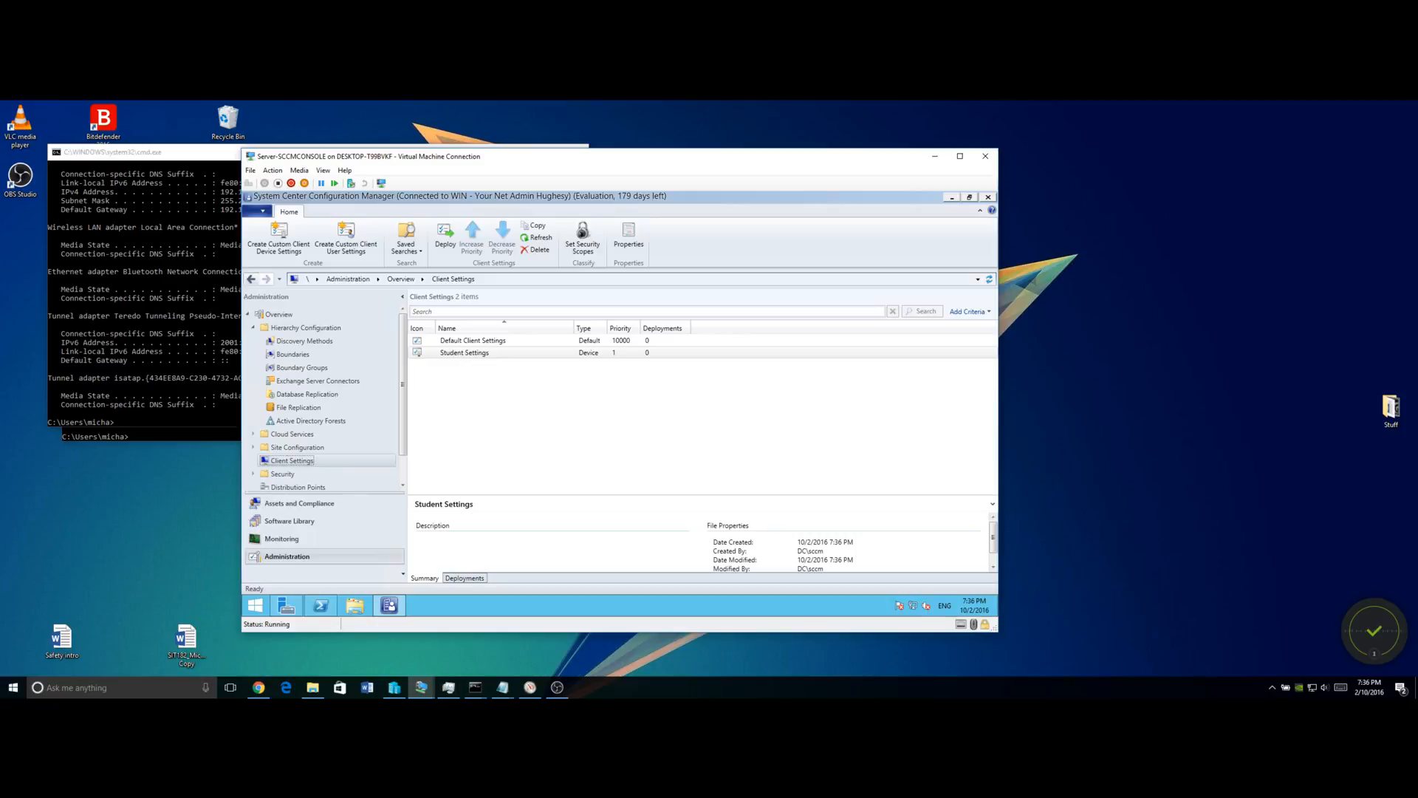
{"action": "key", "text": "alt+Tab"}
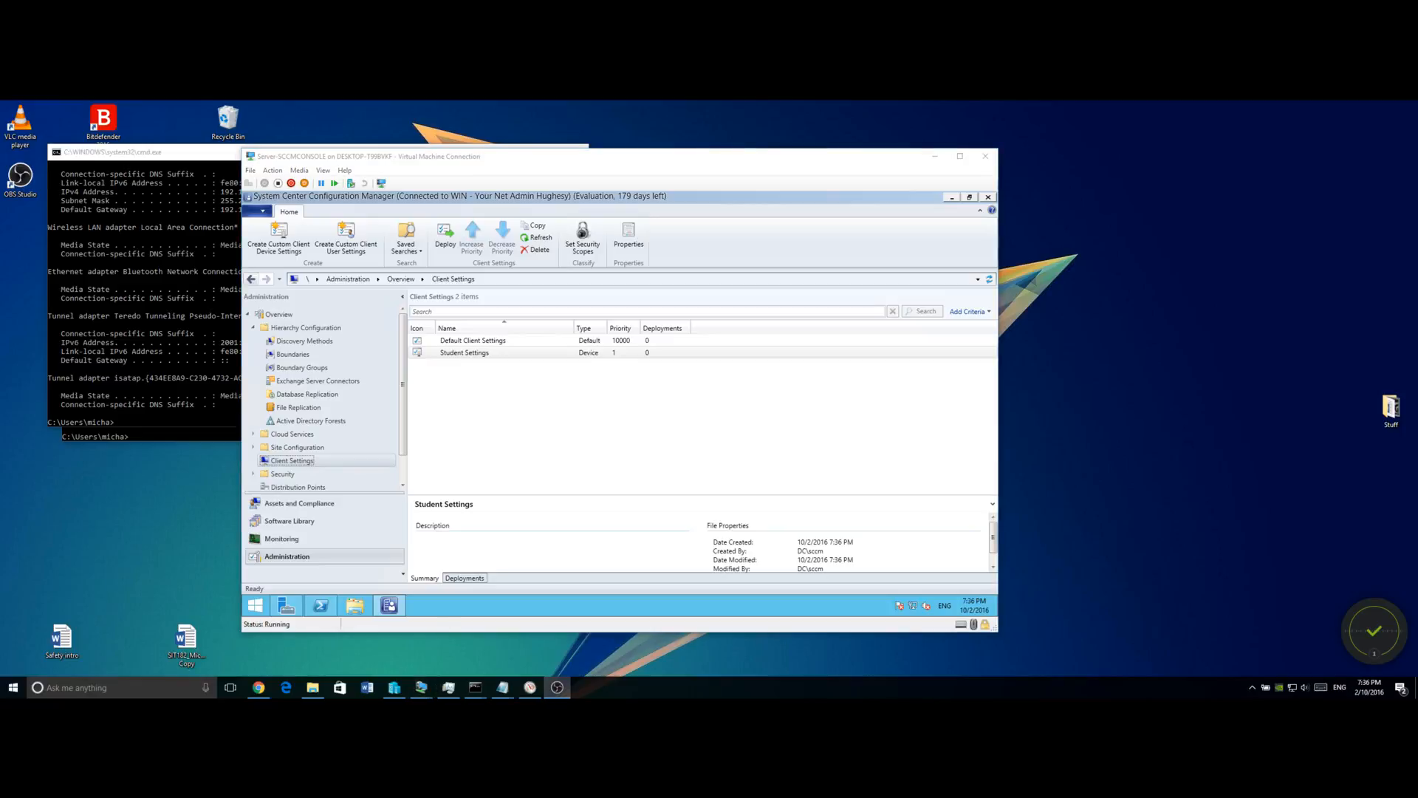
{"action": "key", "text": "alt+Tab"}
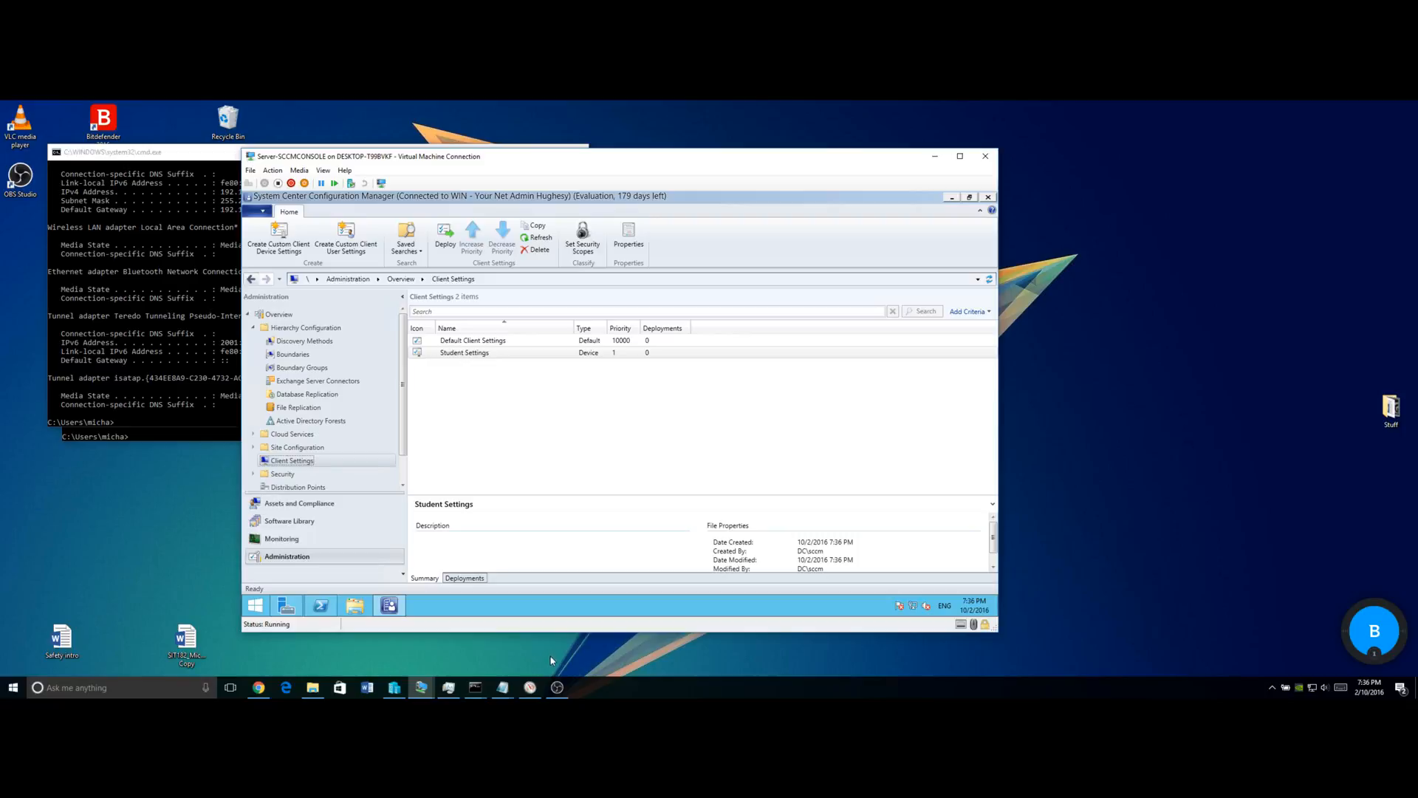
Open a connection to the Server-DC virtual machine from Hyper-V Manager.
{"action": "left_click", "coordinate": [394, 687]}
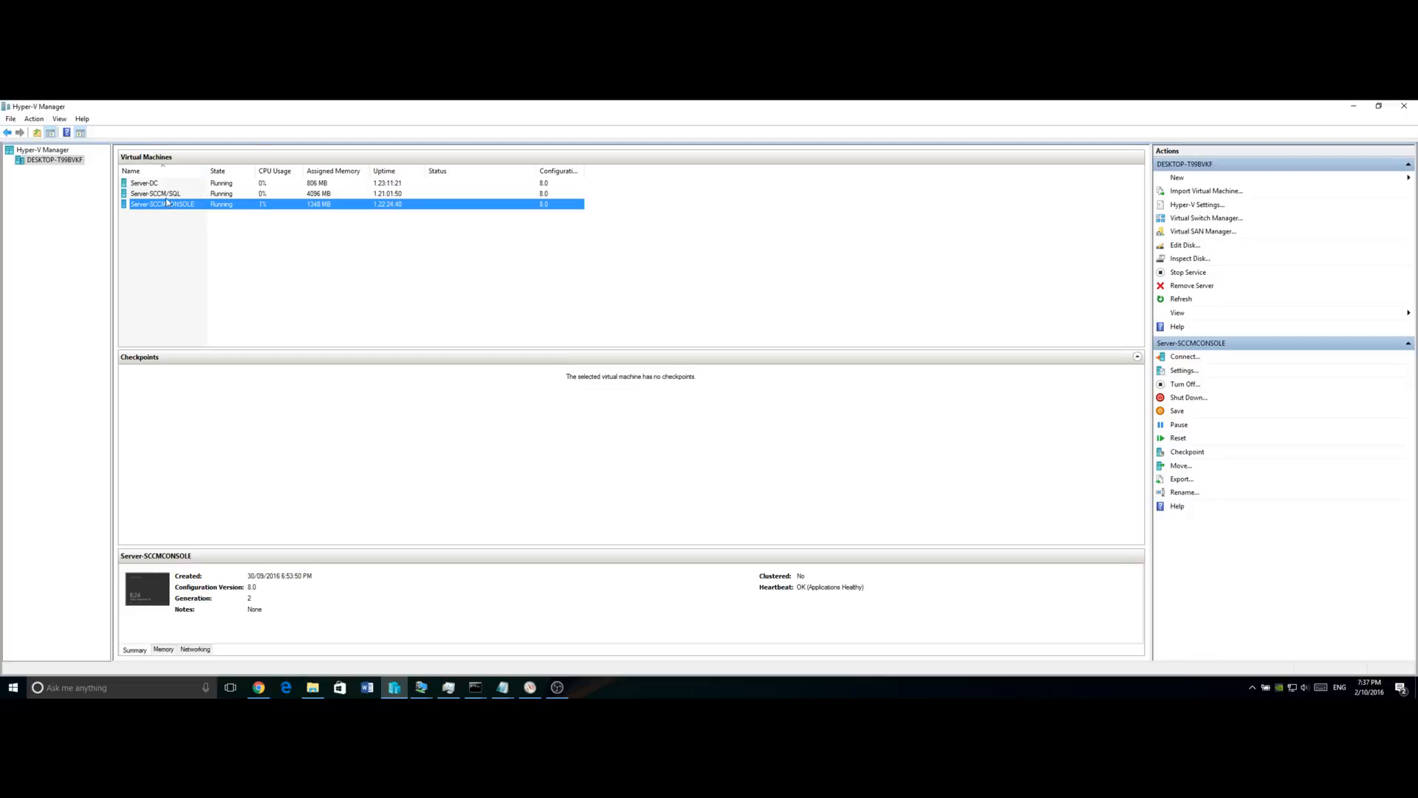
{"action": "left_click", "coordinate": [150, 185]}
{"action": "double_click", "coordinate": [150, 185]}
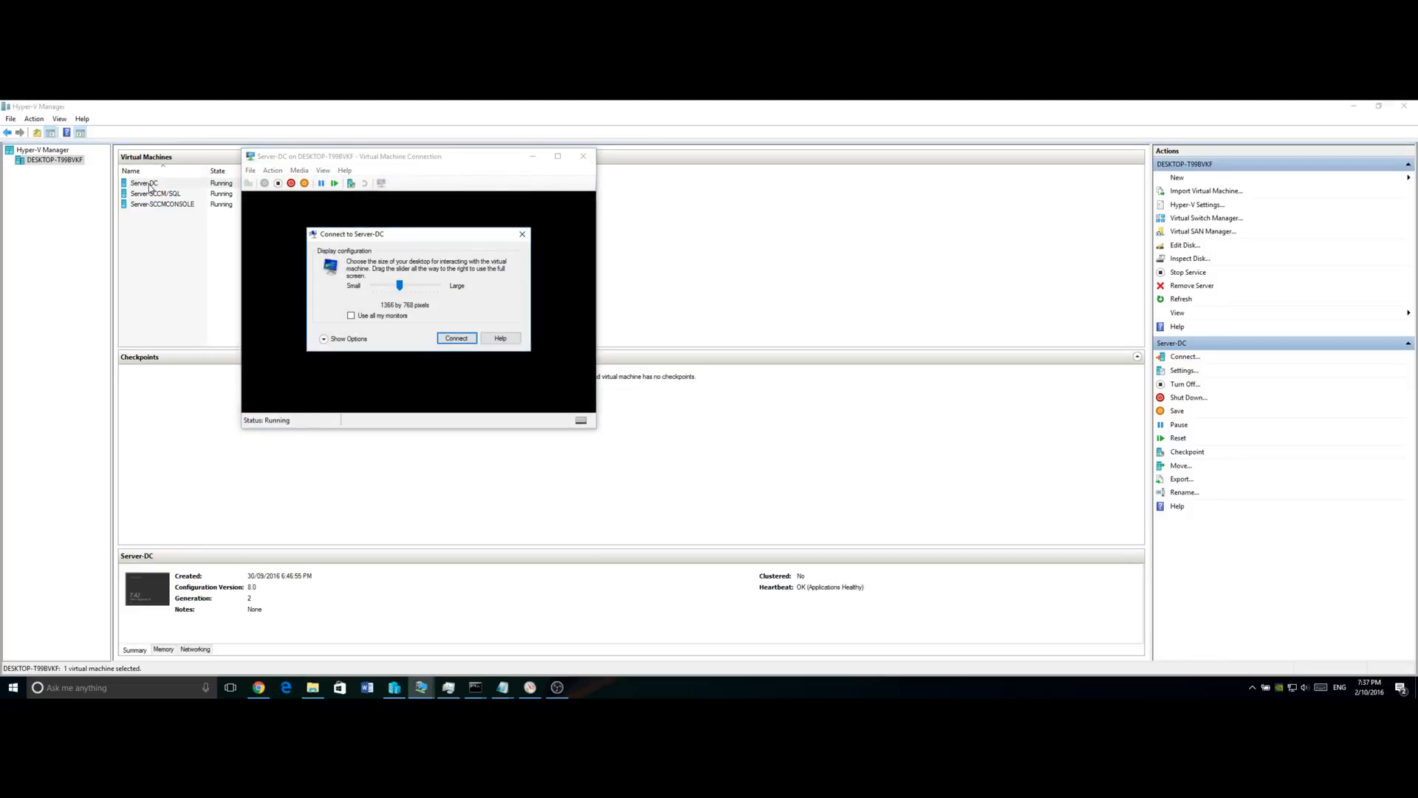
{"action": "left_click", "coordinate": [457, 339]}
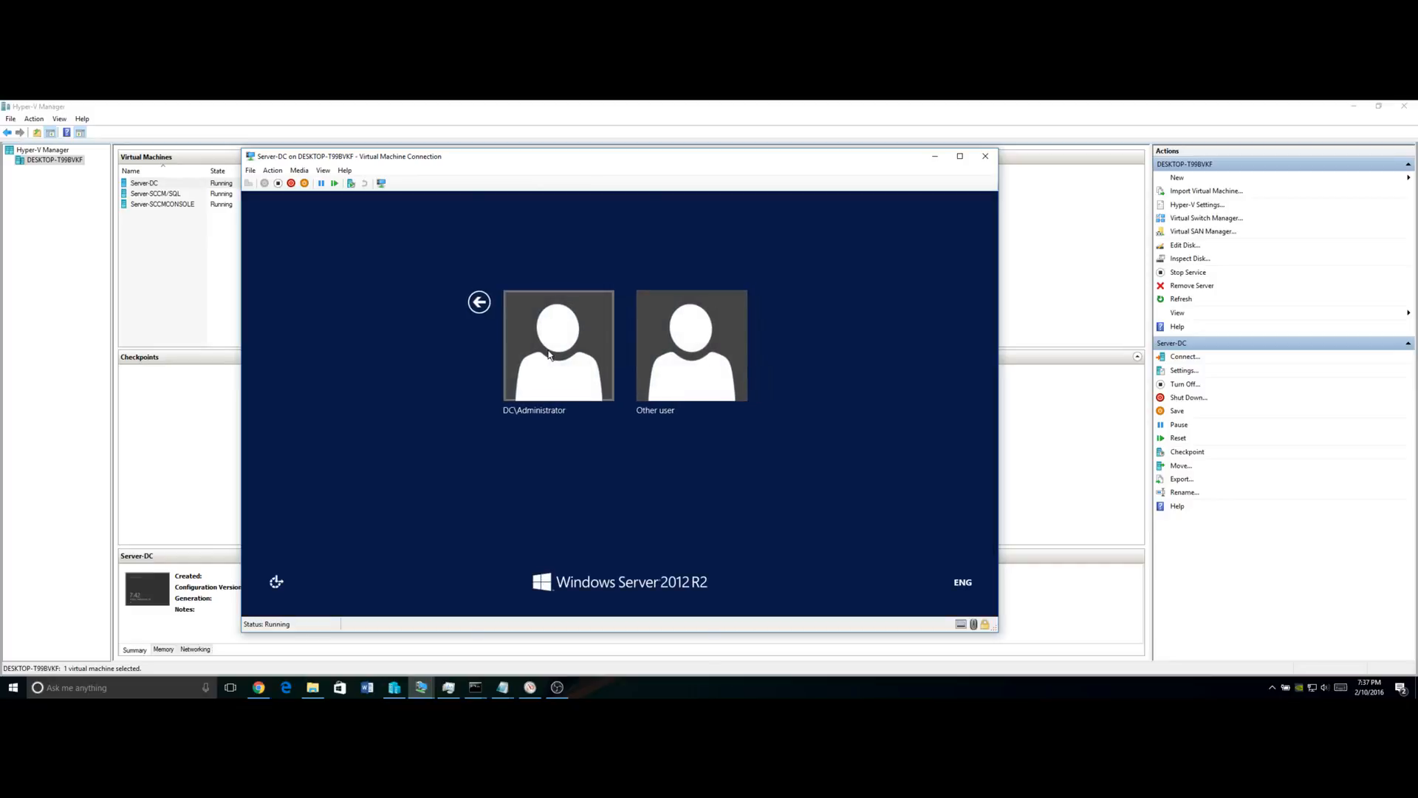
Sign in to Server-DC as the DC\Administrator account with its password.
{"action": "left_click", "coordinate": [517, 347]}
{"action": "left_click", "coordinate": [710, 345]}
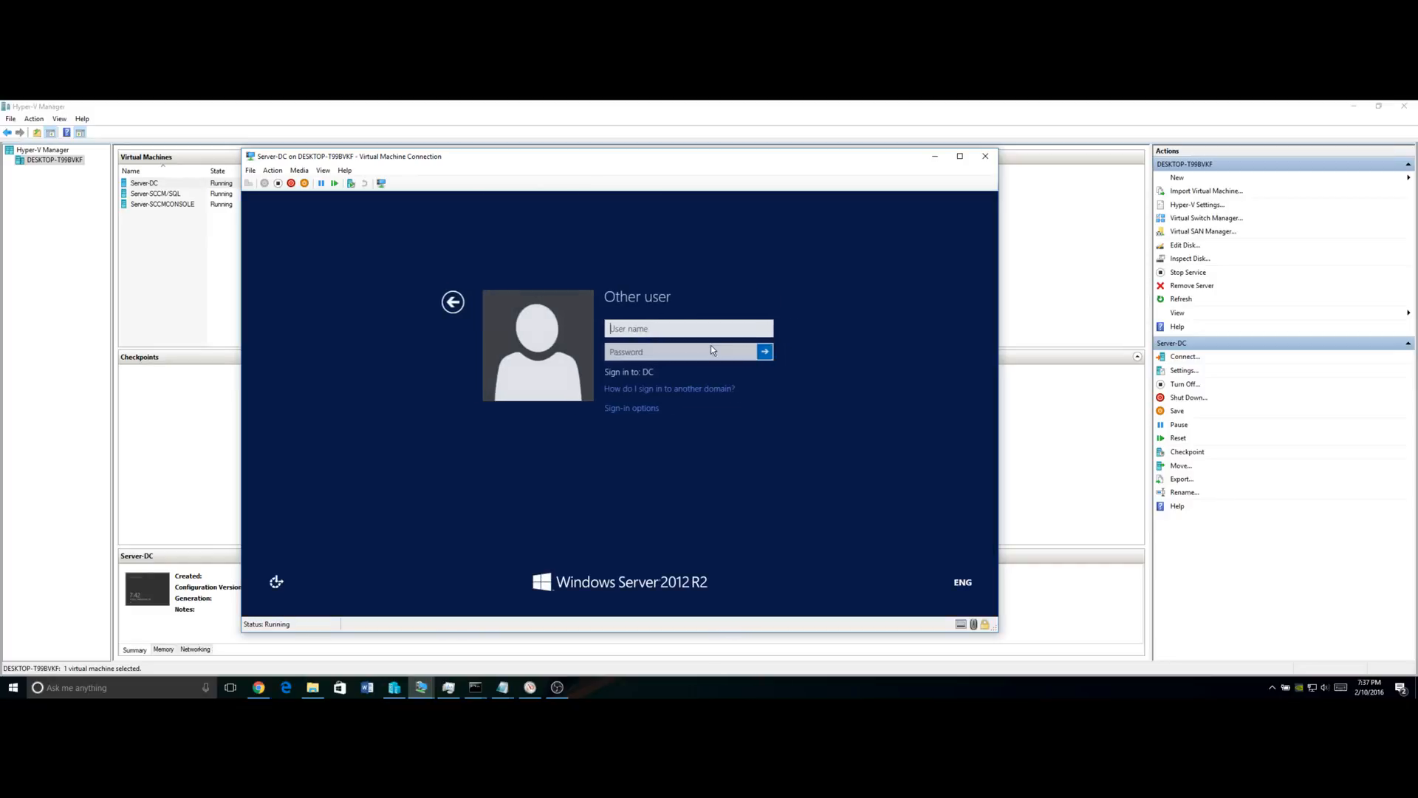
{"action": "left_click", "coordinate": [446, 302]}
{"action": "left_click", "coordinate": [577, 372]}
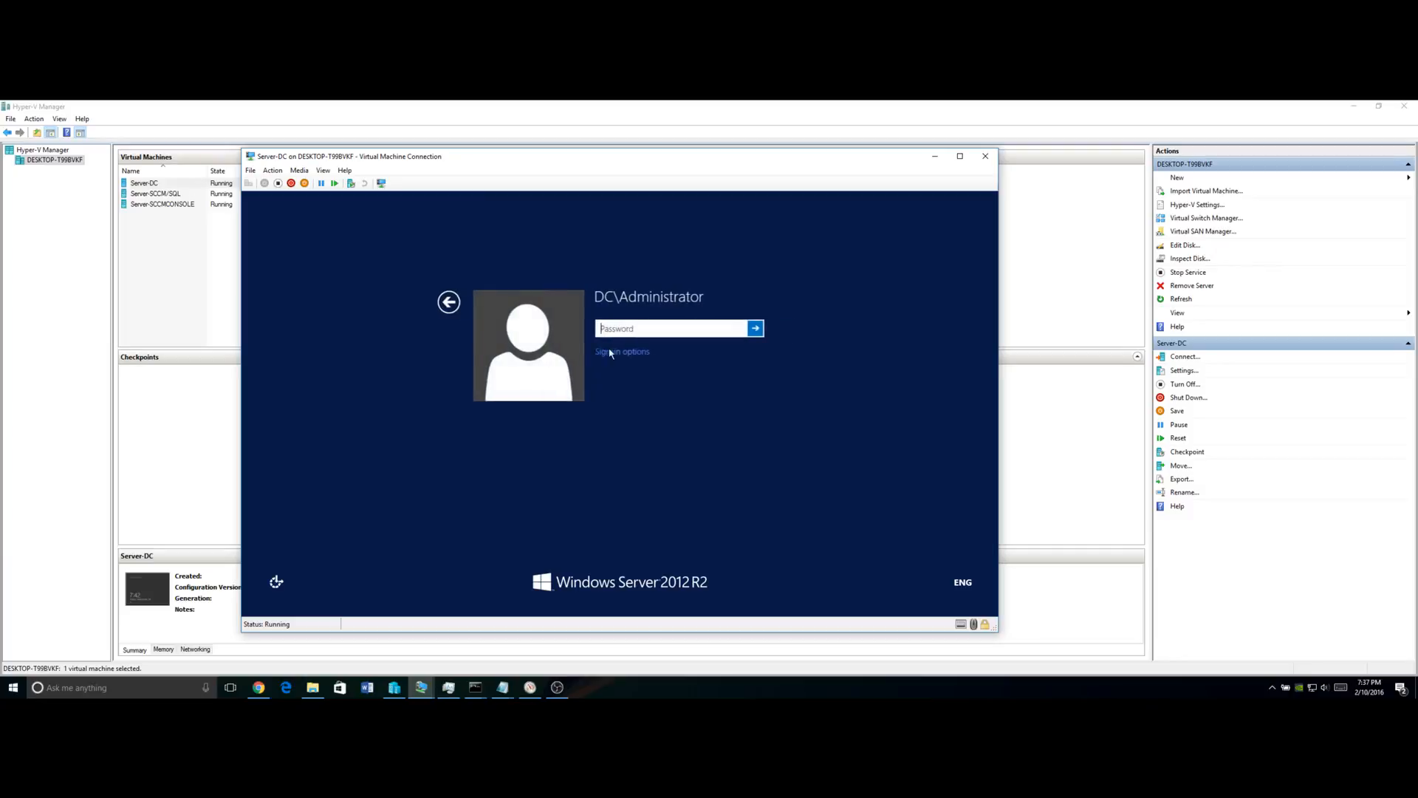
{"action": "type", "text": "P@ssw0rd"}
{"action": "key", "text": "Return"}
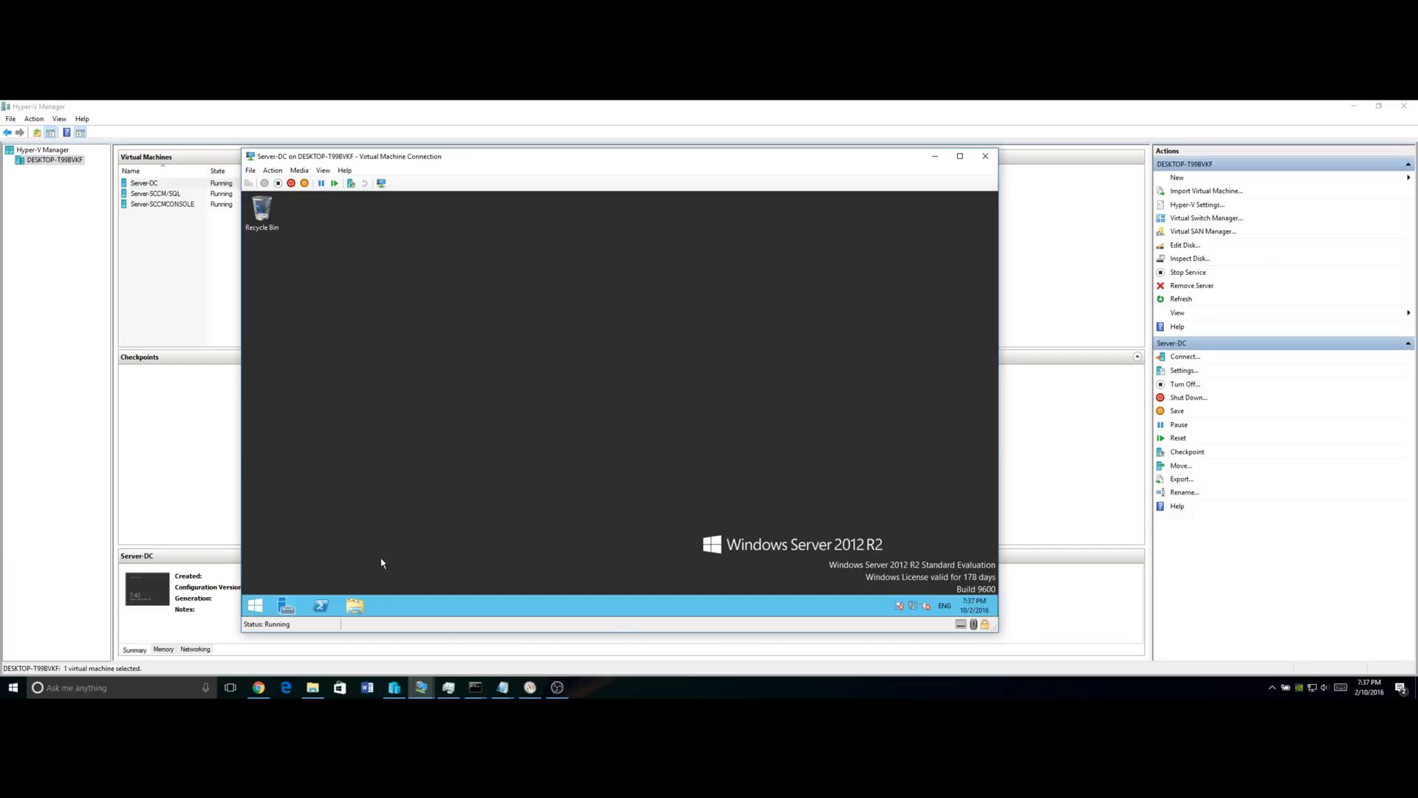
Search the Start screen for 'activ' to reach Active Directory Users and Computers.
{"action": "left_click", "coordinate": [259, 608]}
{"action": "type", "text": "activ"}
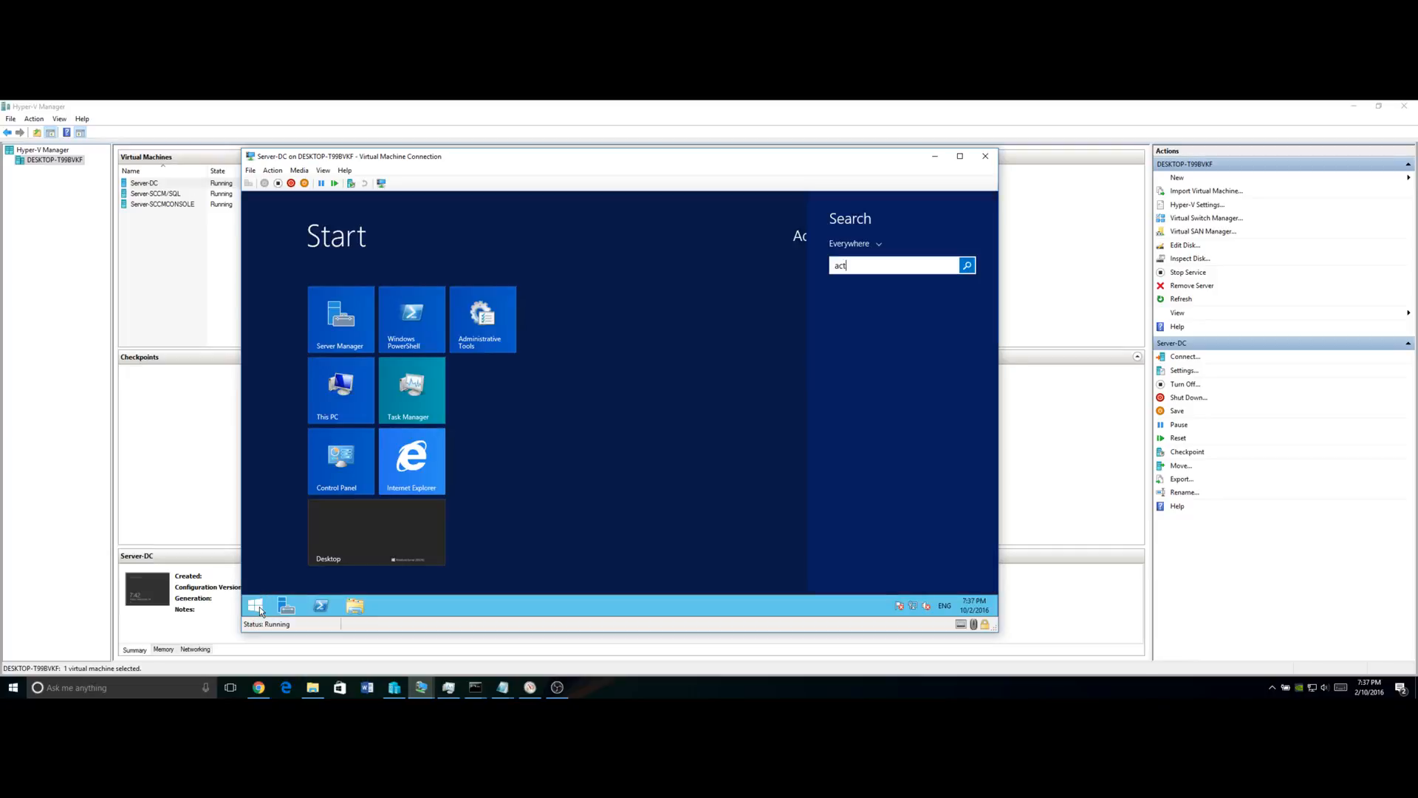
{"action": "left_click", "coordinate": [259, 608]}
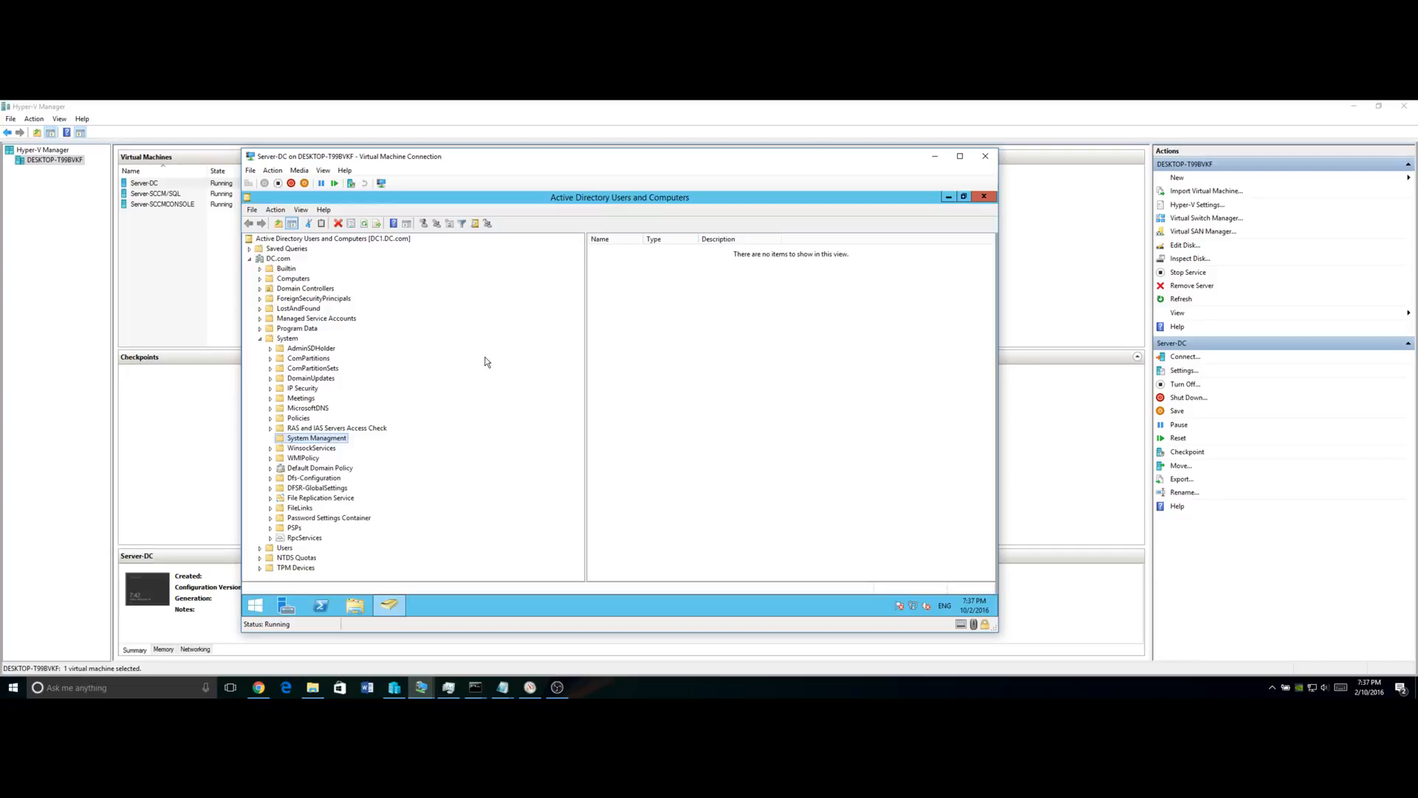
Create a new organizational unit named 'Student Laptops' under DC.com.
{"action": "left_click", "coordinate": [260, 339]}
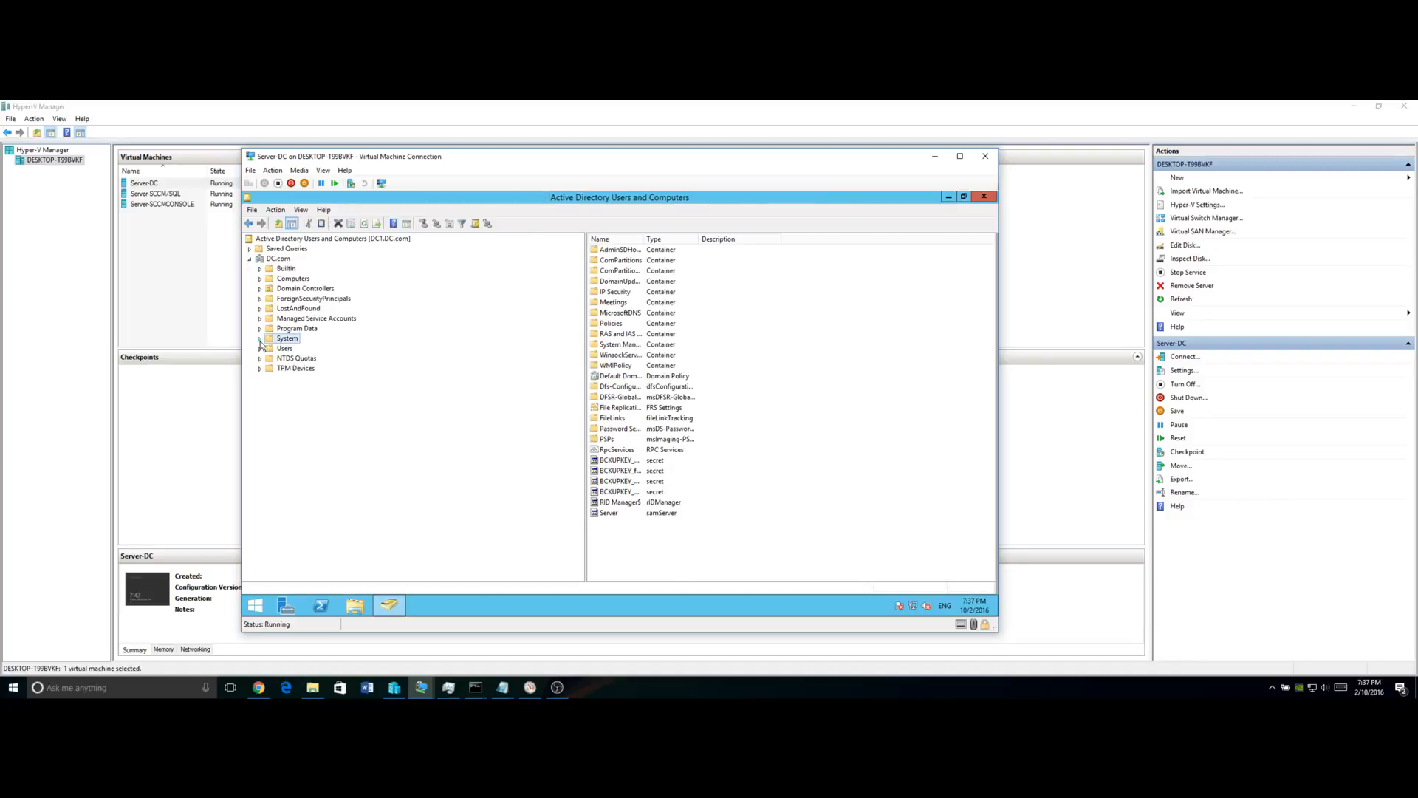
{"action": "left_click", "coordinate": [281, 259]}
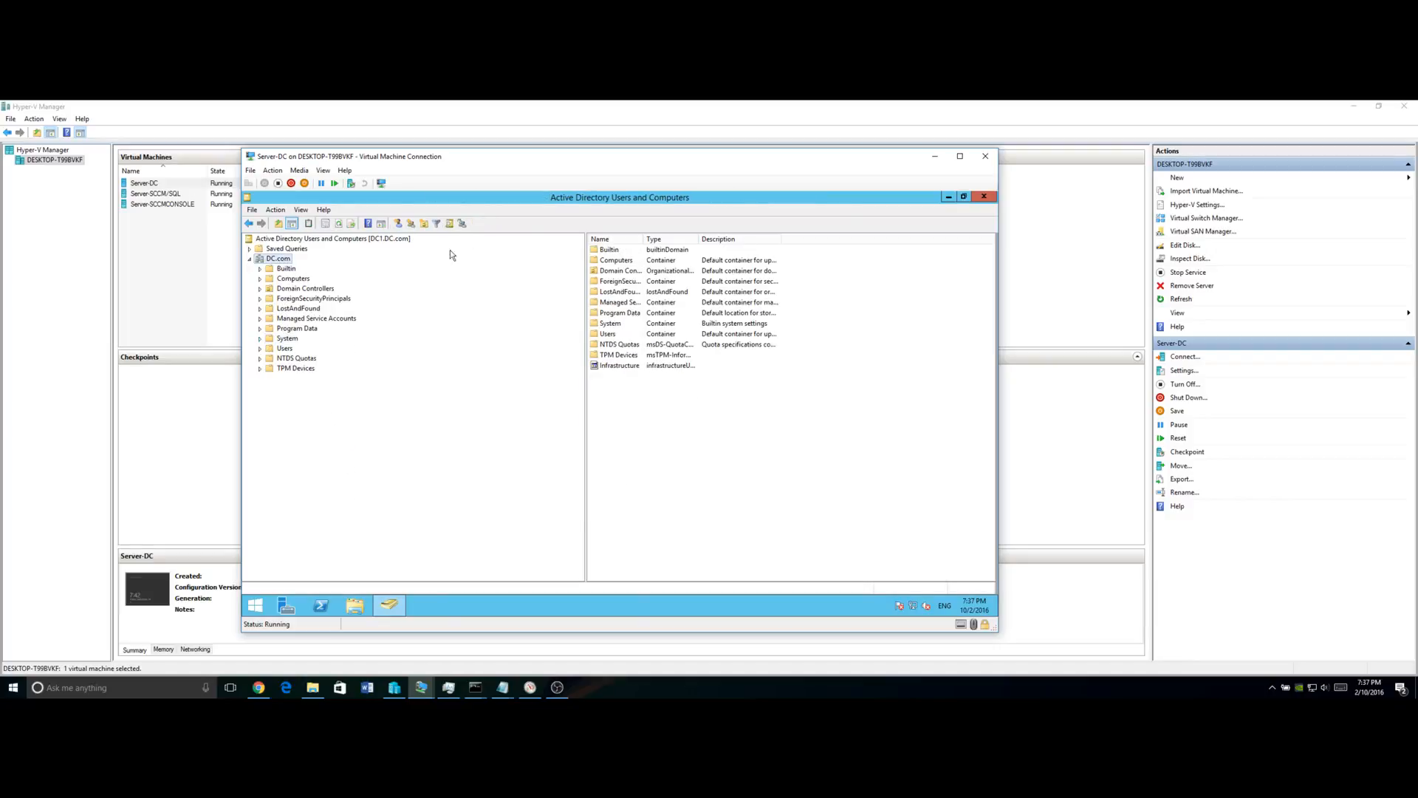
{"action": "left_click", "coordinate": [424, 224]}
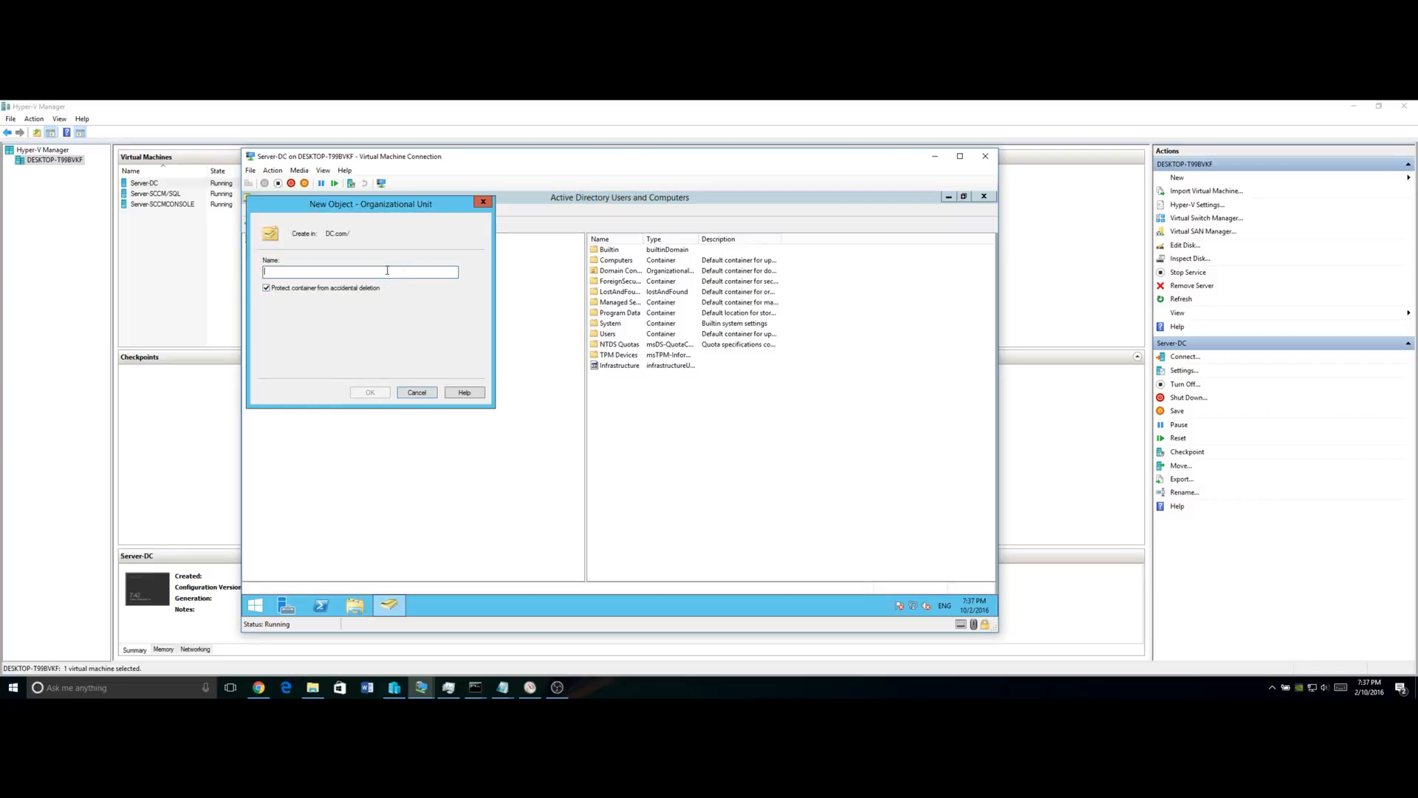
{"action": "type", "text": "L"}
{"action": "key", "text": "BackSpace"}
{"action": "type", "text": "Student Laptops"}
{"action": "left_click", "coordinate": [374, 394]}
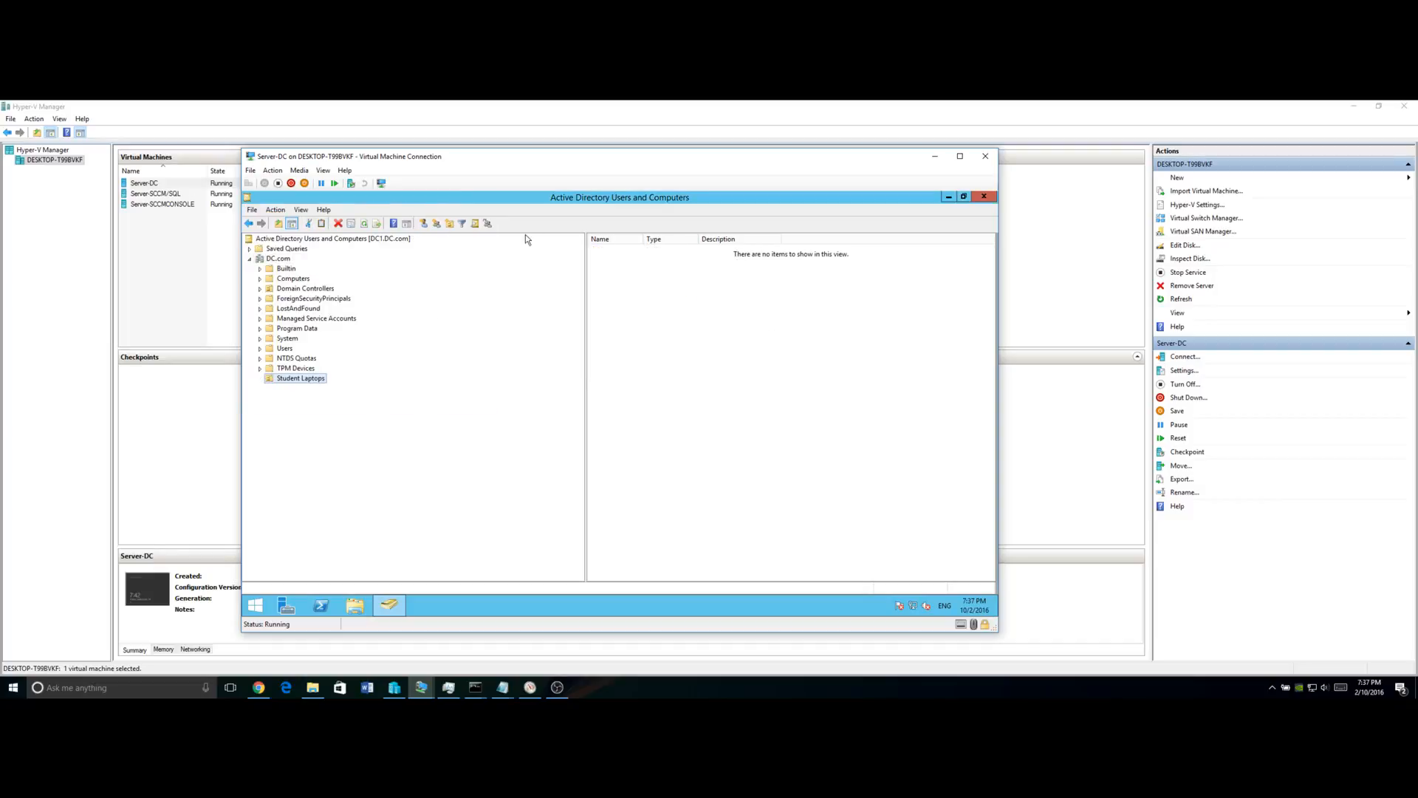
Copy the Student Laptops OU's canonical name from its Object properties.
{"action": "left_click", "coordinate": [301, 209]}
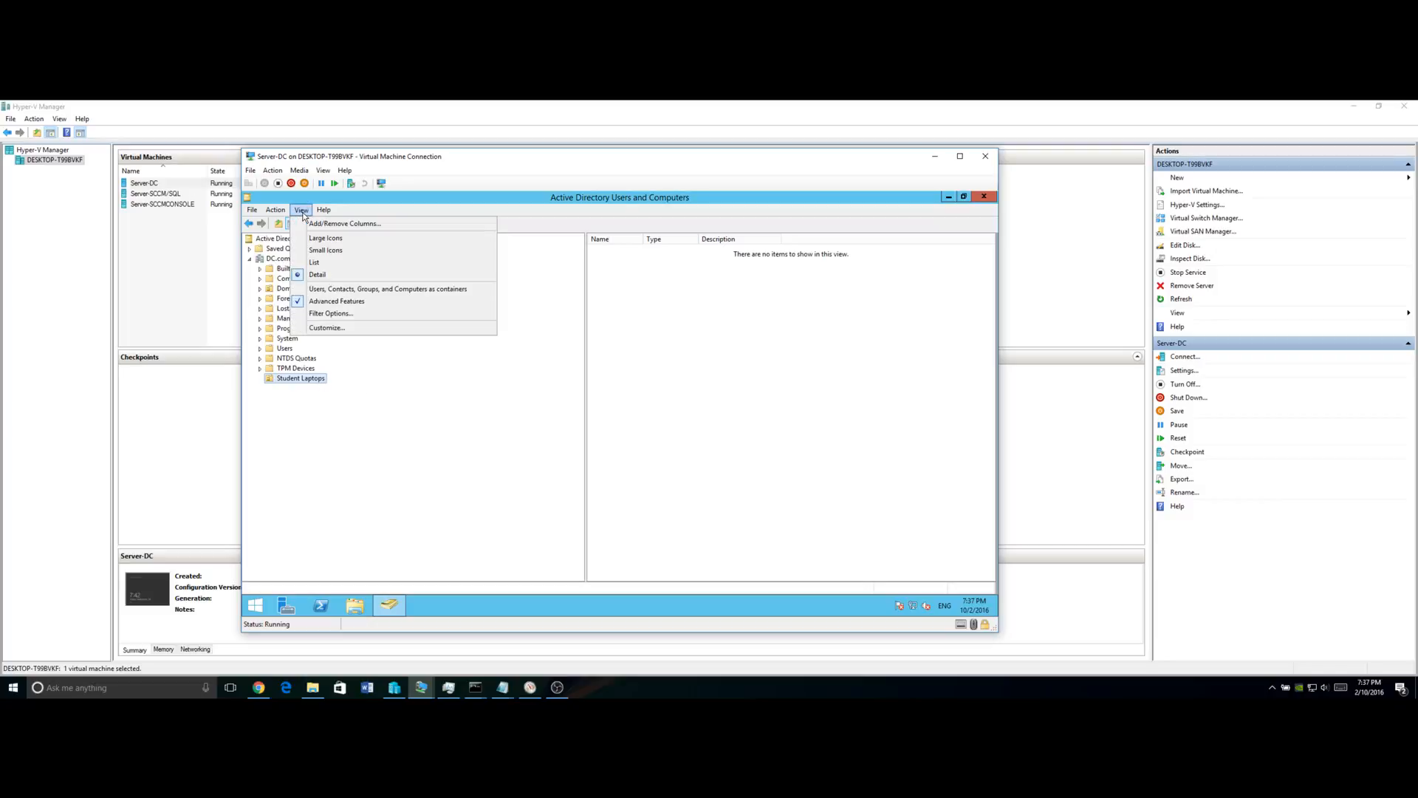
{"action": "right_click", "coordinate": [303, 378]}
{"action": "left_click", "coordinate": [337, 529]}
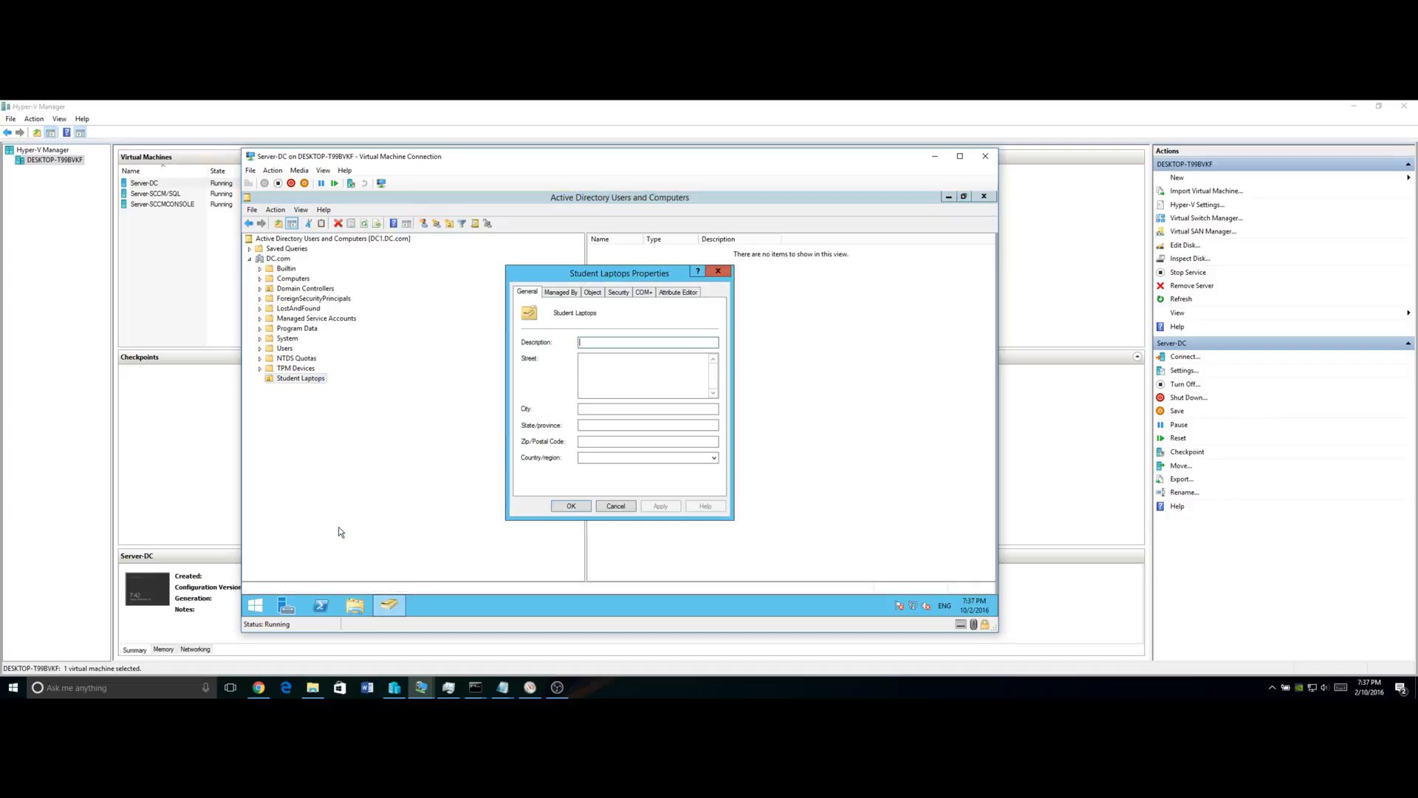
{"action": "left_click", "coordinate": [562, 292]}
{"action": "left_click", "coordinate": [598, 294]}
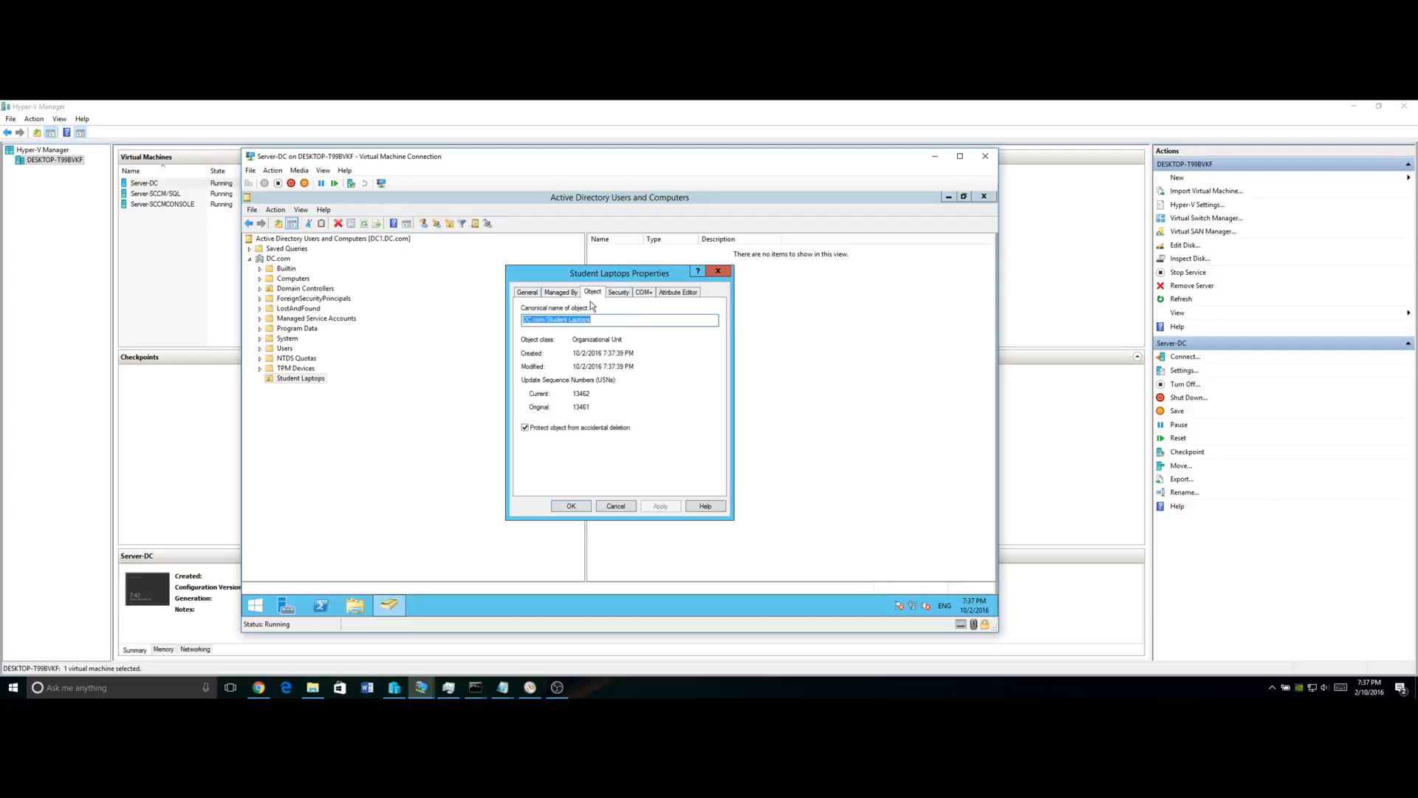
{"action": "right_click", "coordinate": [547, 319]}
{"action": "left_click", "coordinate": [580, 360]}
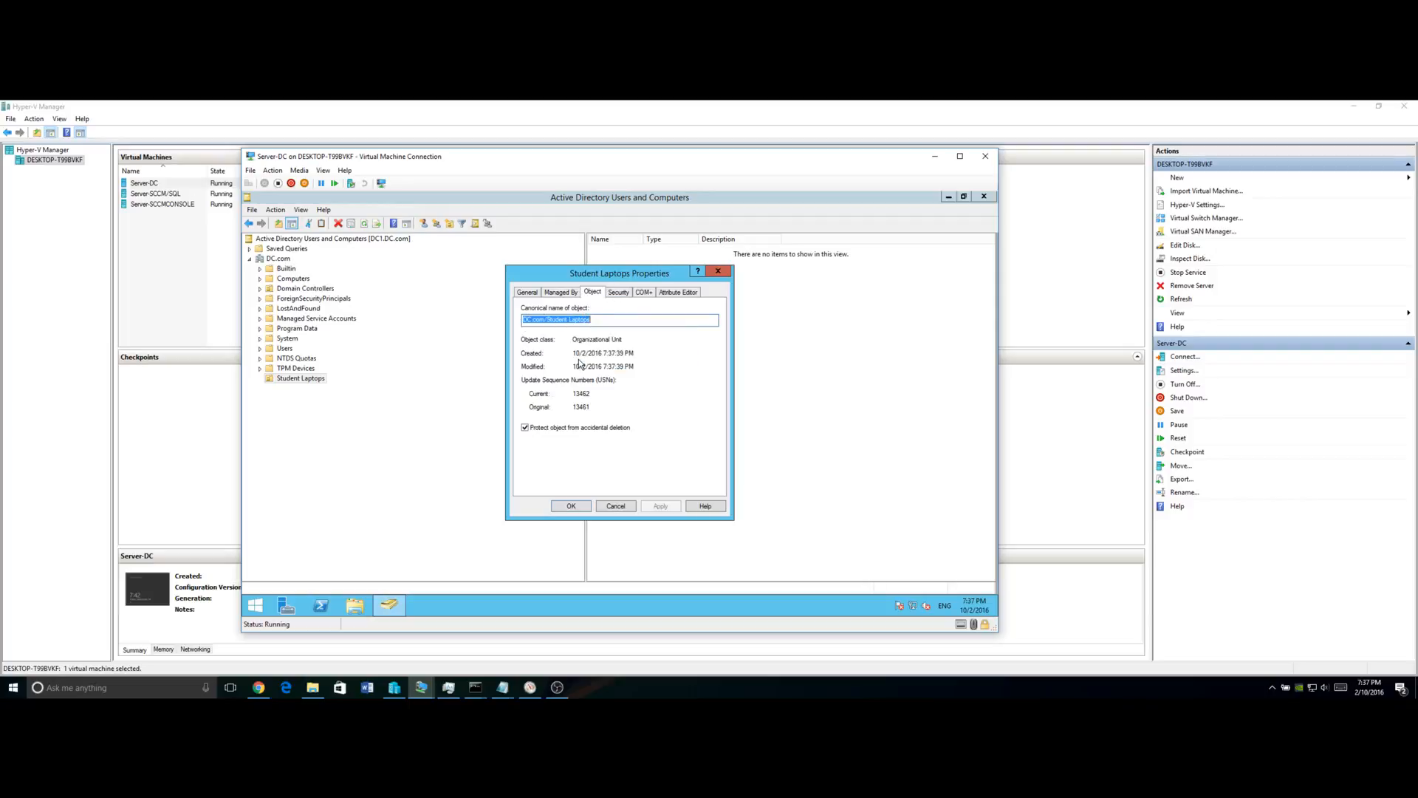
{"action": "left_click", "coordinate": [610, 318]}
{"action": "left_click", "coordinate": [618, 508]}
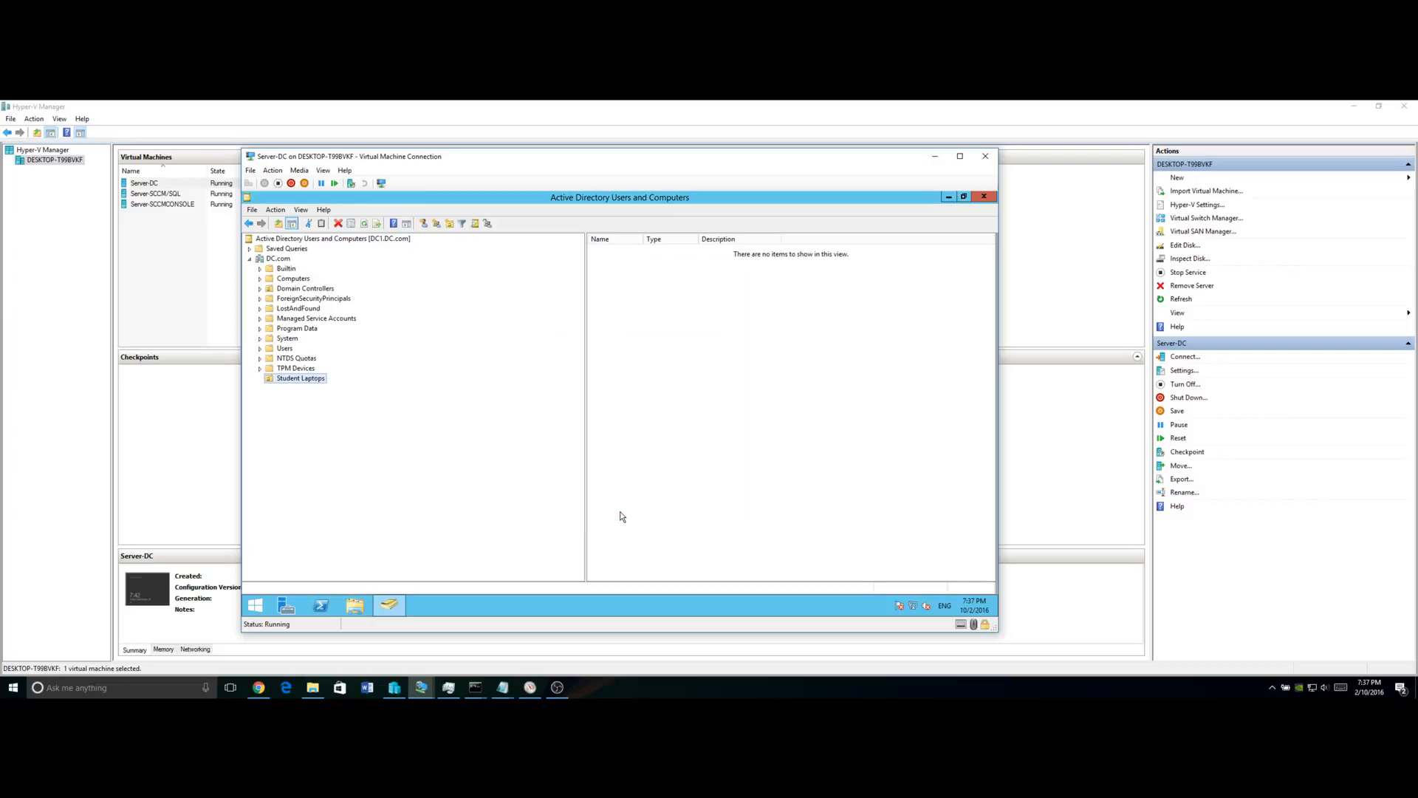
Show Device Collections under Assets and Compliance in Configuration Manager.
{"action": "left_click", "coordinate": [421, 689]}
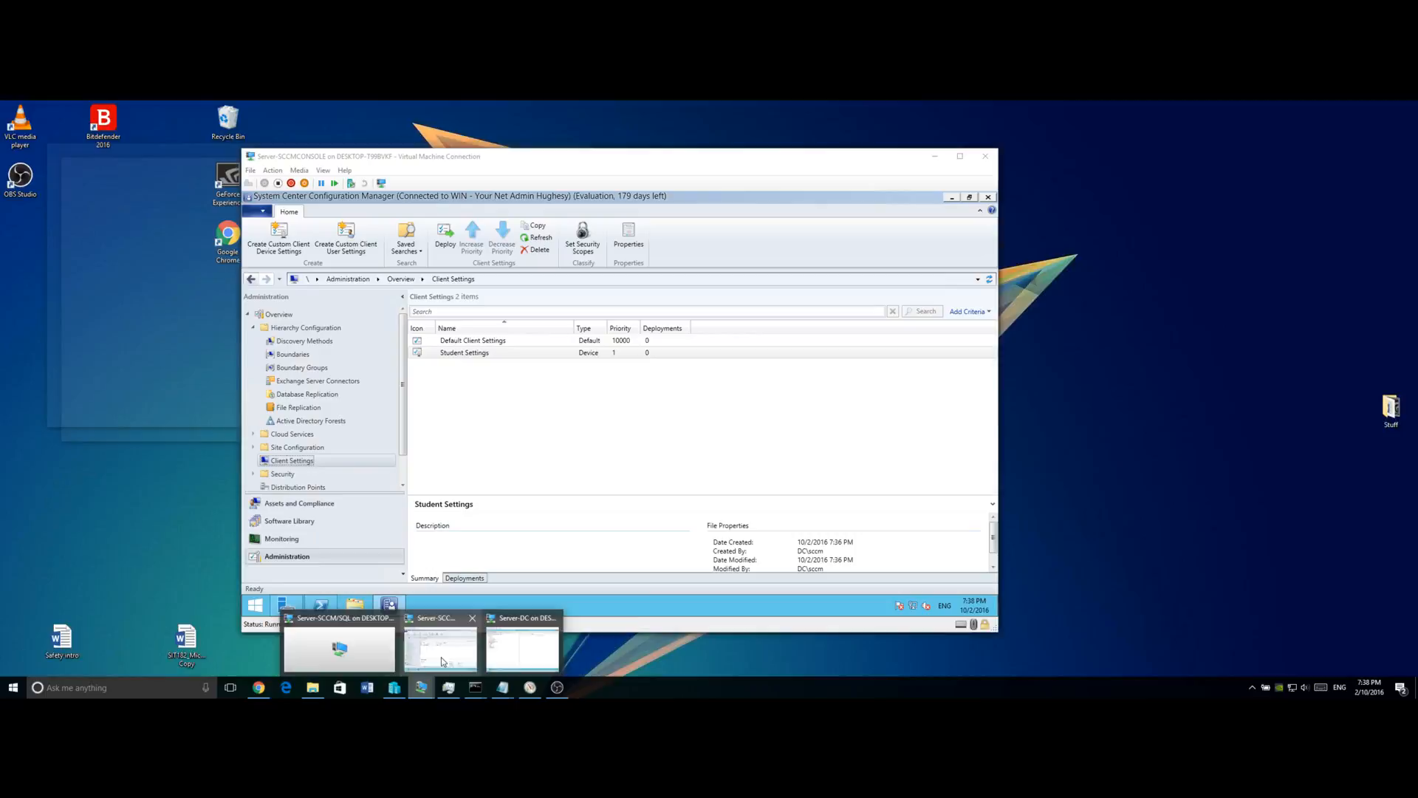
{"action": "left_click", "coordinate": [441, 650]}
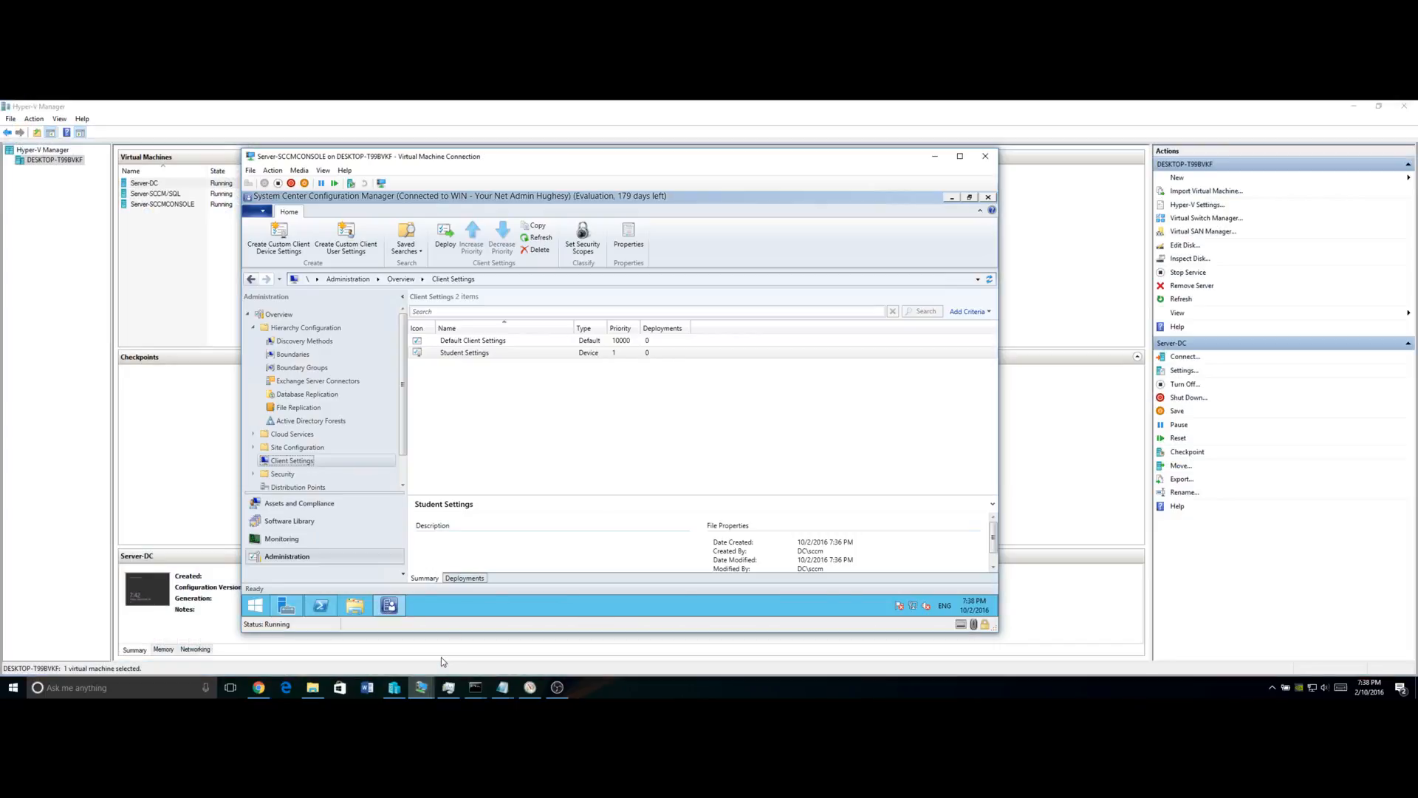
{"action": "left_click", "coordinate": [318, 503]}
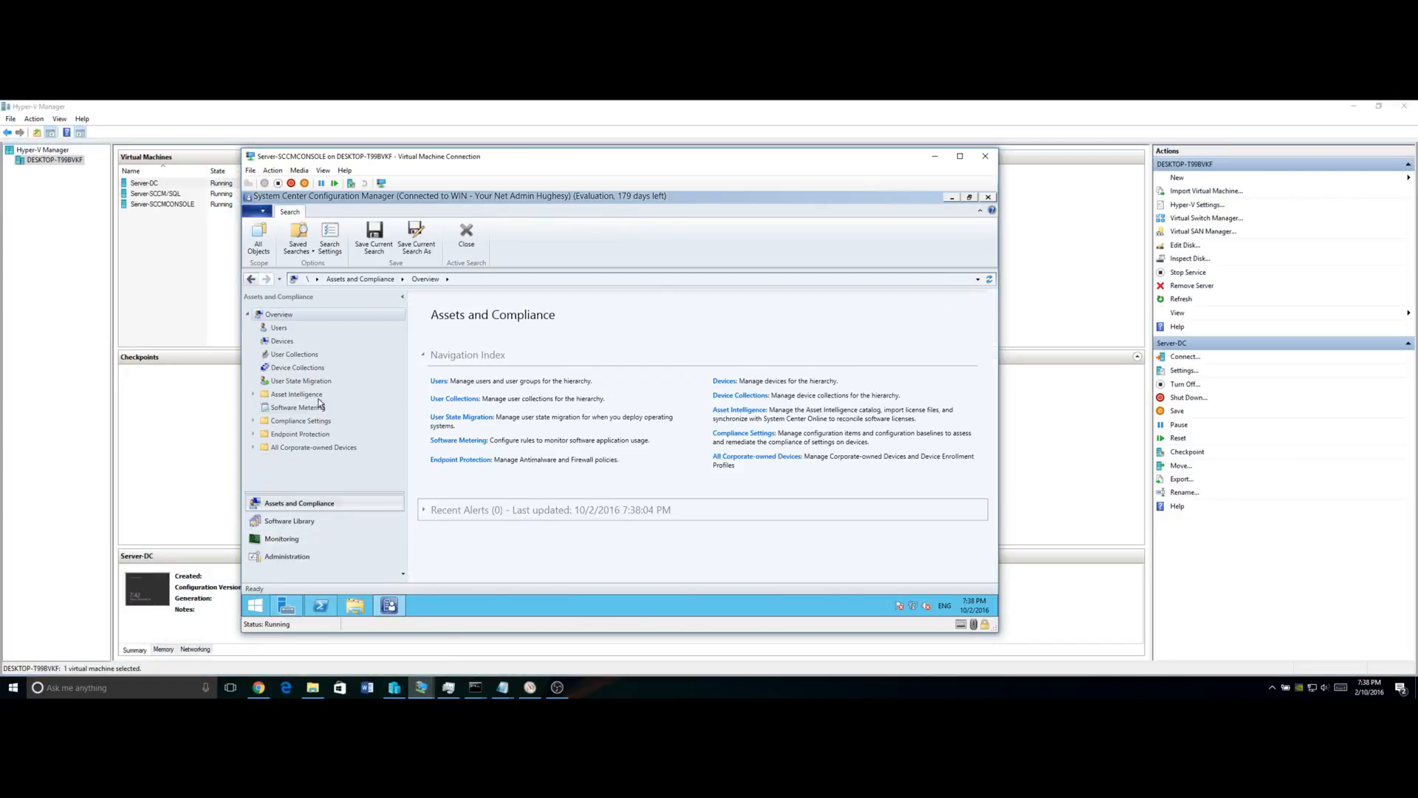
{"action": "left_click", "coordinate": [292, 368]}
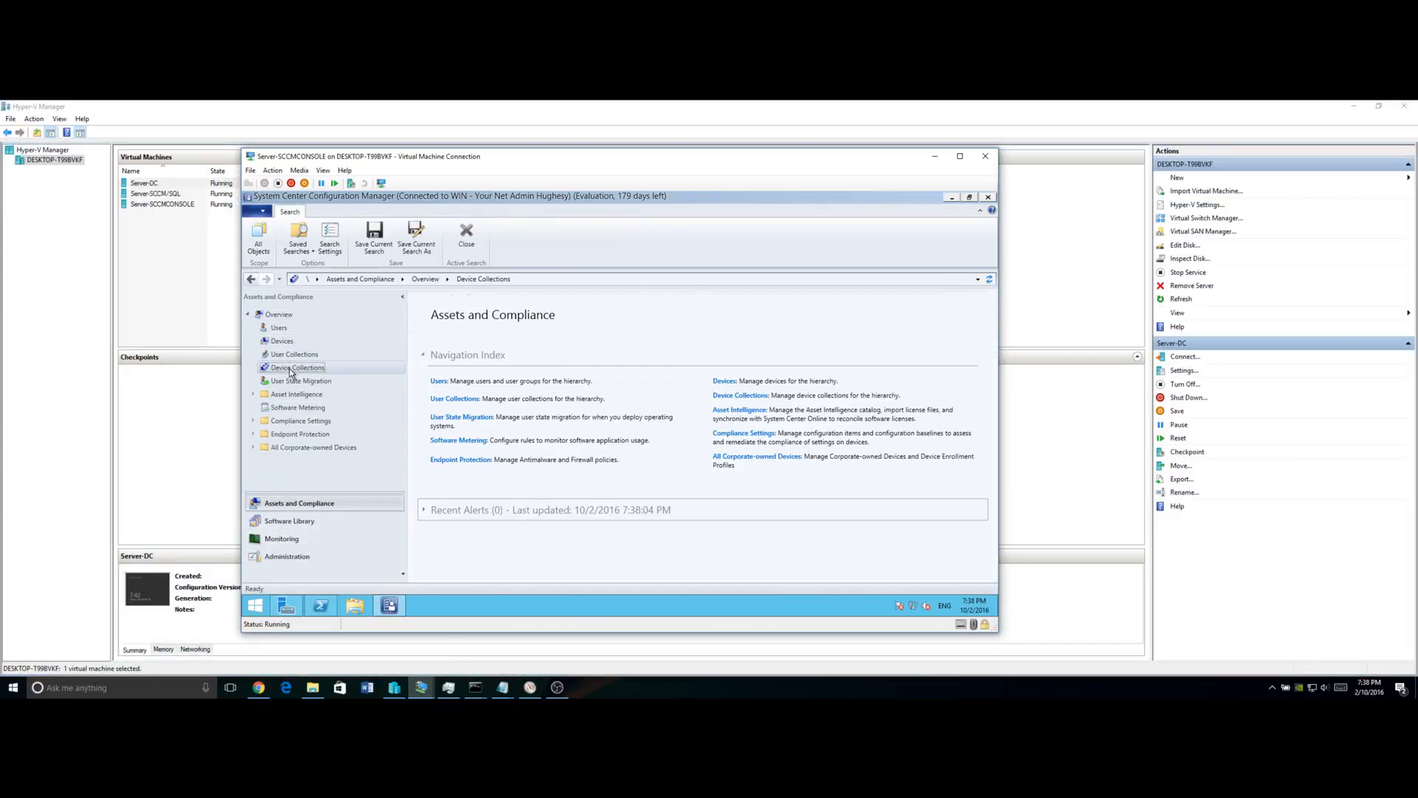
Start a device collection named 'Student Laptops' limited to All Systems, advancing to membership rules.
{"action": "right_click", "coordinate": [291, 370]}
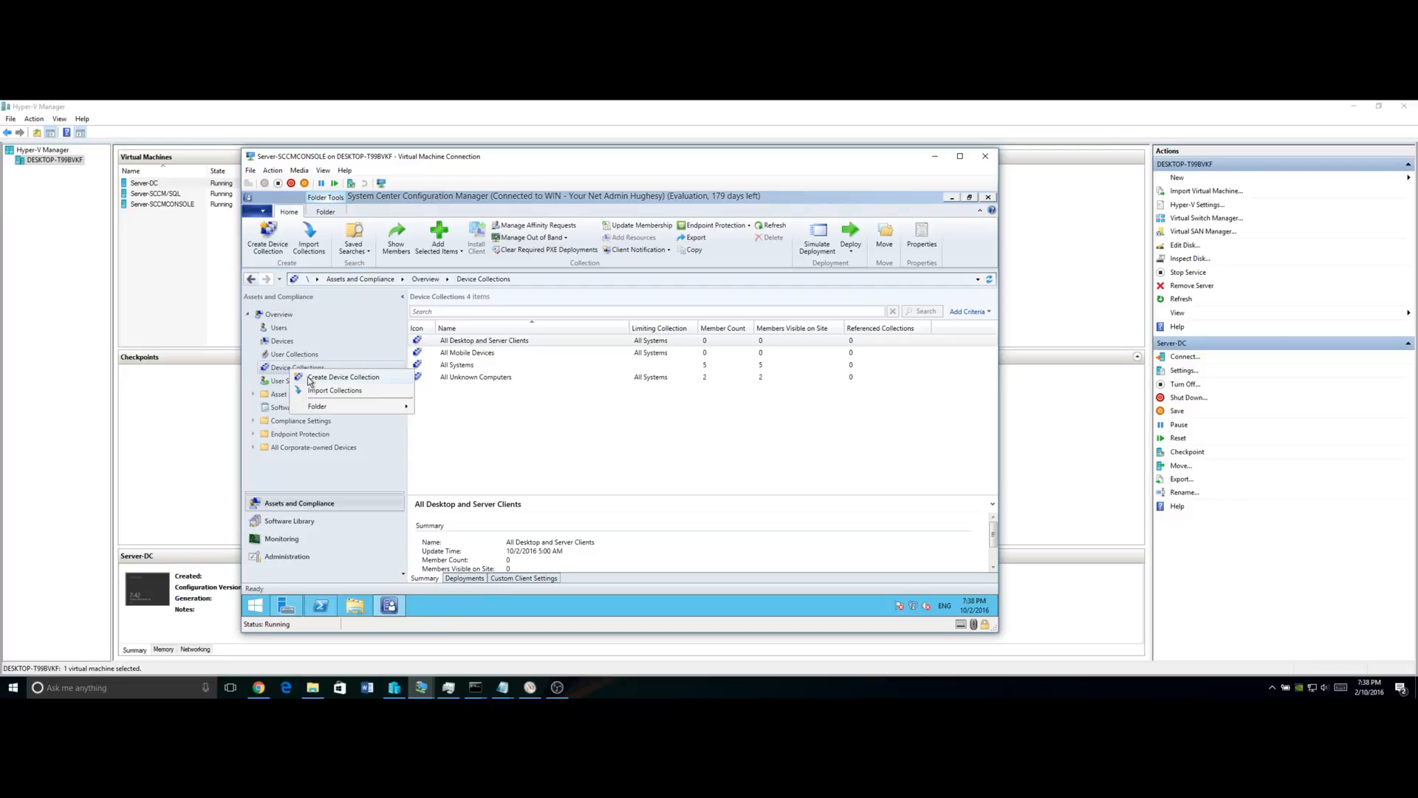
{"action": "left_click", "coordinate": [311, 379]}
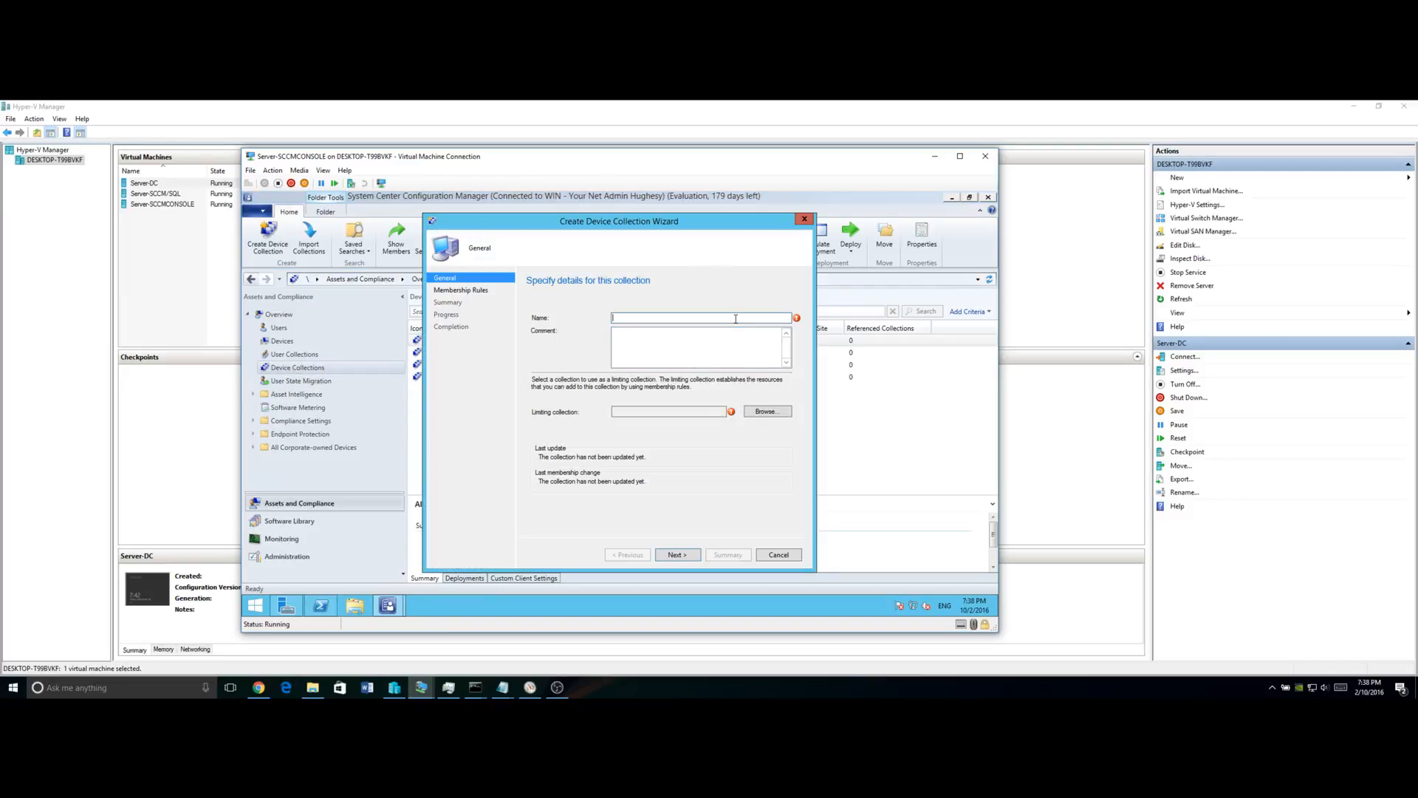
{"action": "type", "text": "Student Laptops"}
{"action": "left_click", "coordinate": [767, 412]}
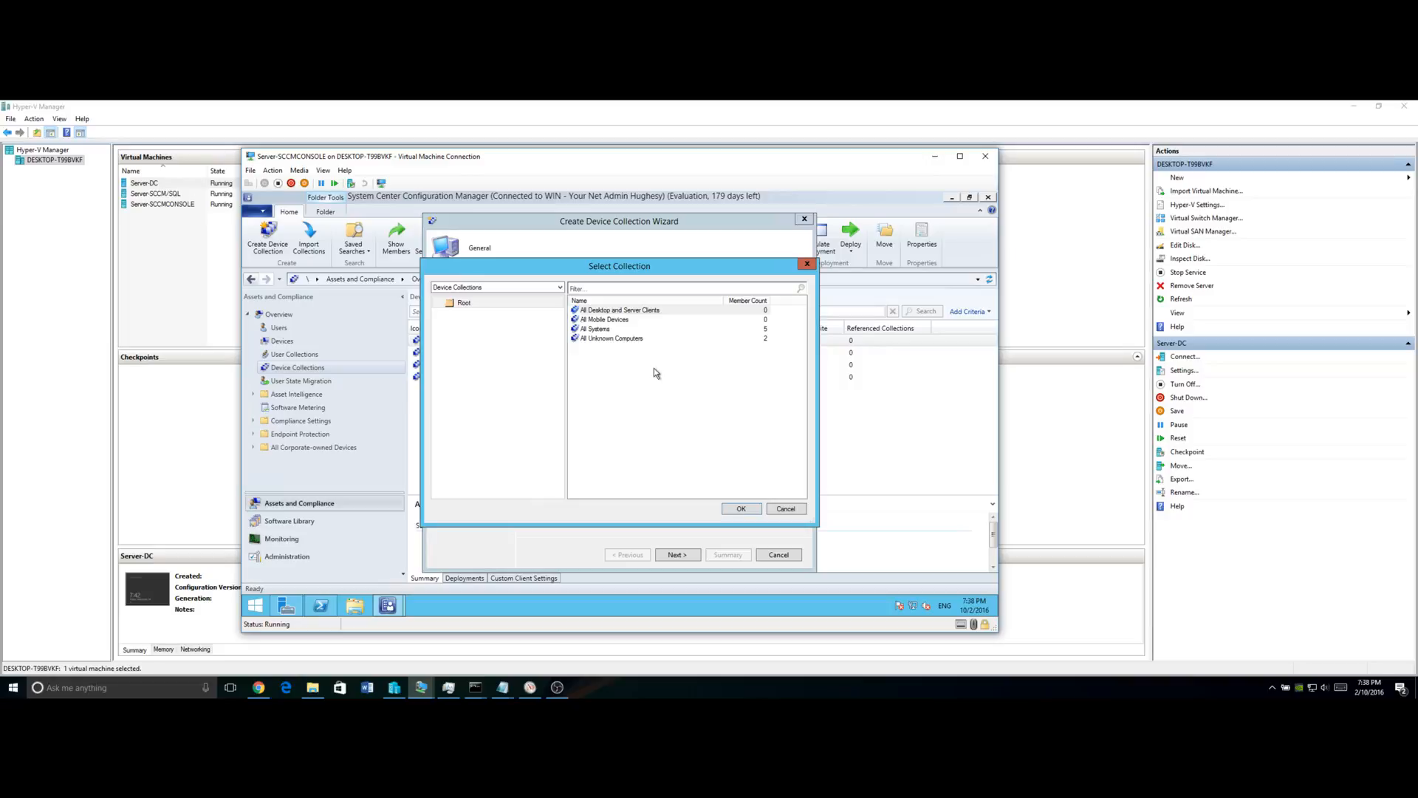
{"action": "left_click", "coordinate": [599, 329]}
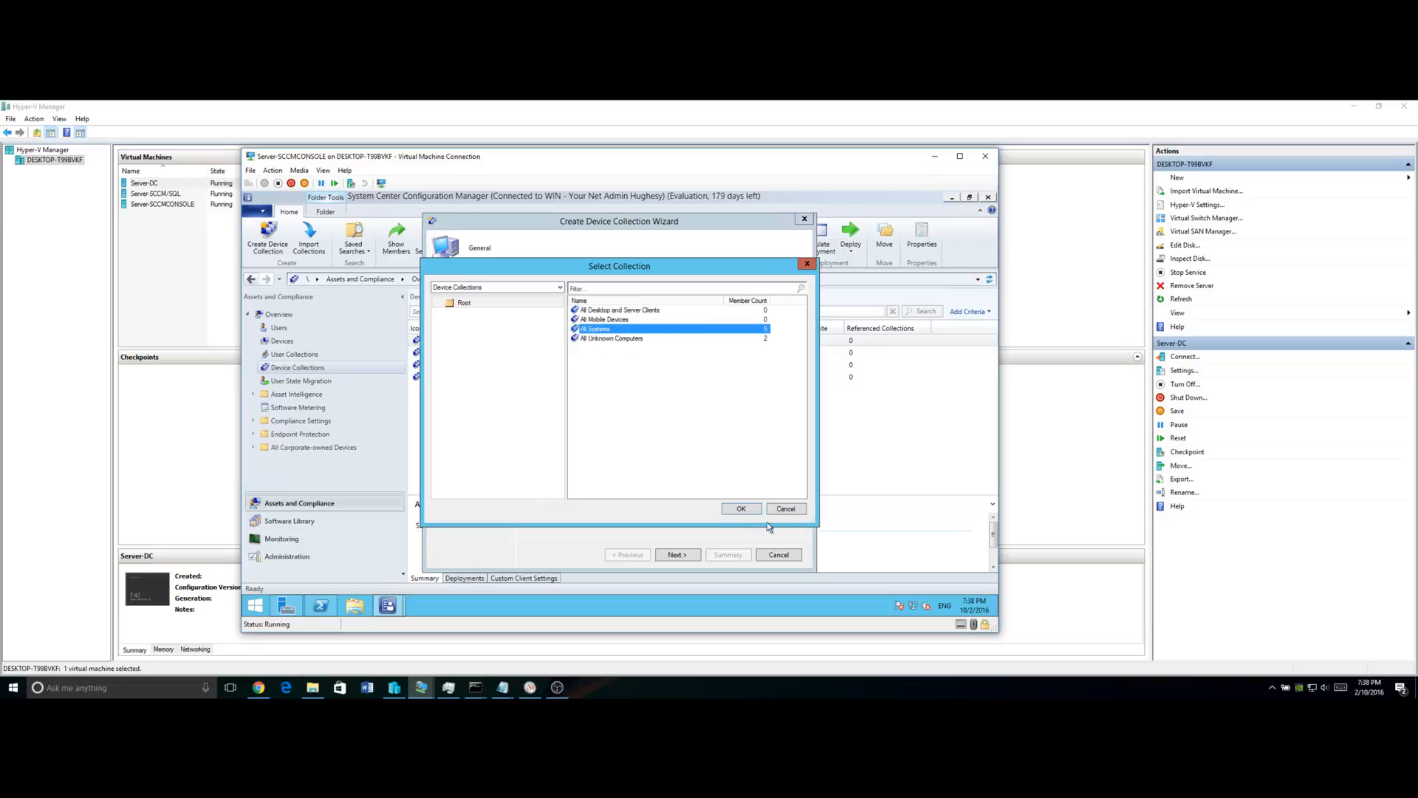
{"action": "left_click", "coordinate": [742, 508]}
{"action": "left_click", "coordinate": [693, 557]}
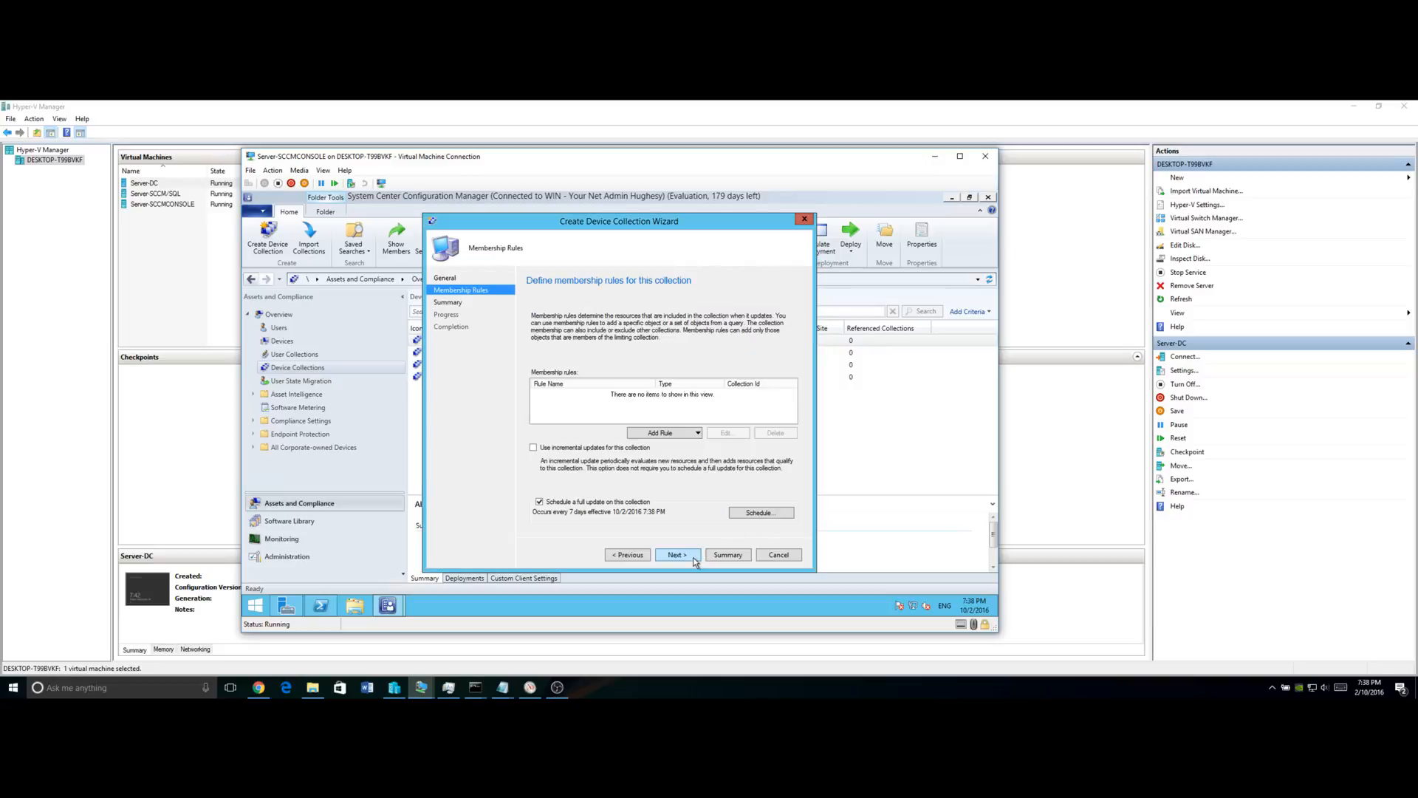
{"action": "left_click", "coordinate": [684, 434]}
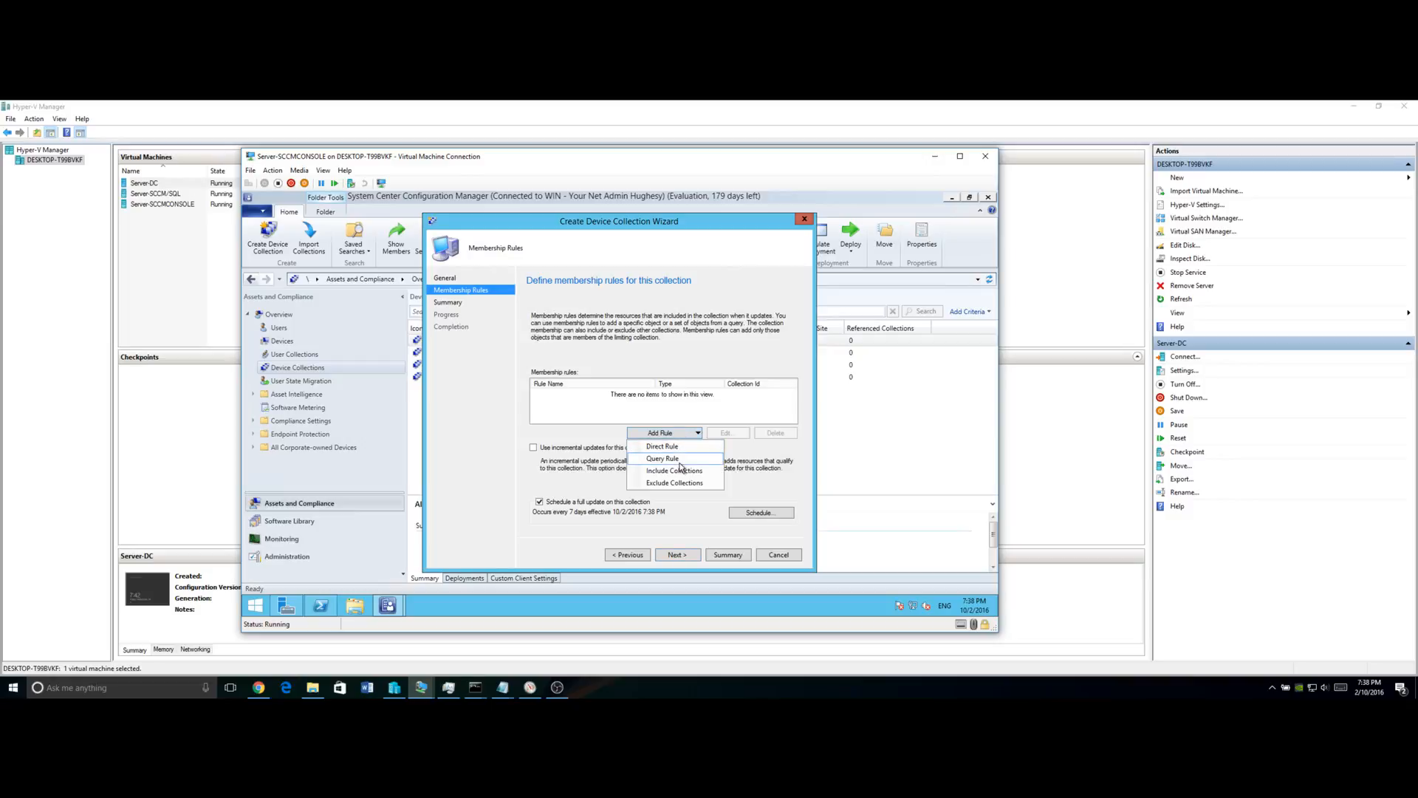
Add a query rule named 'Student Laptop' with a new Simple value criterion.
{"action": "left_click", "coordinate": [678, 462]}
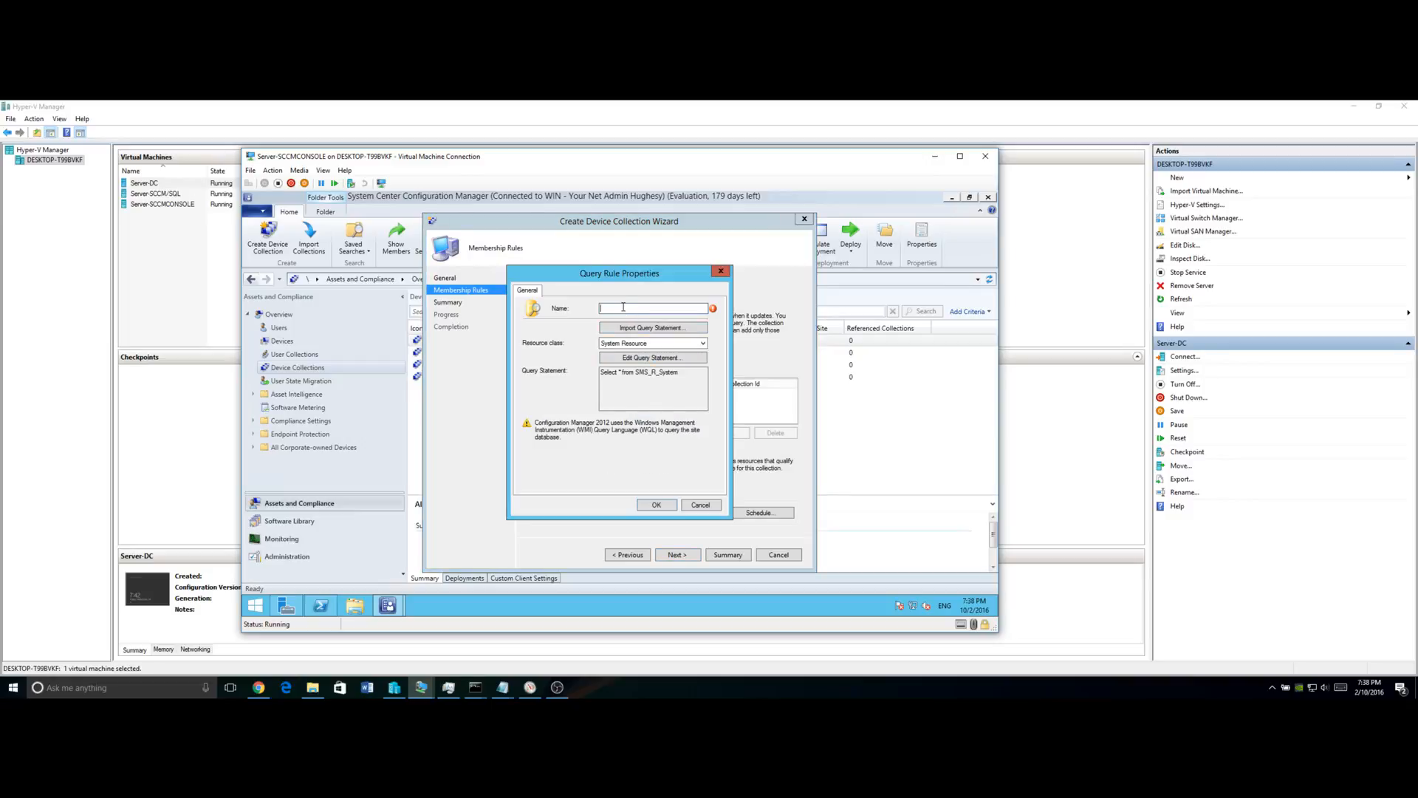
{"action": "type", "text": "Student Laptop"}
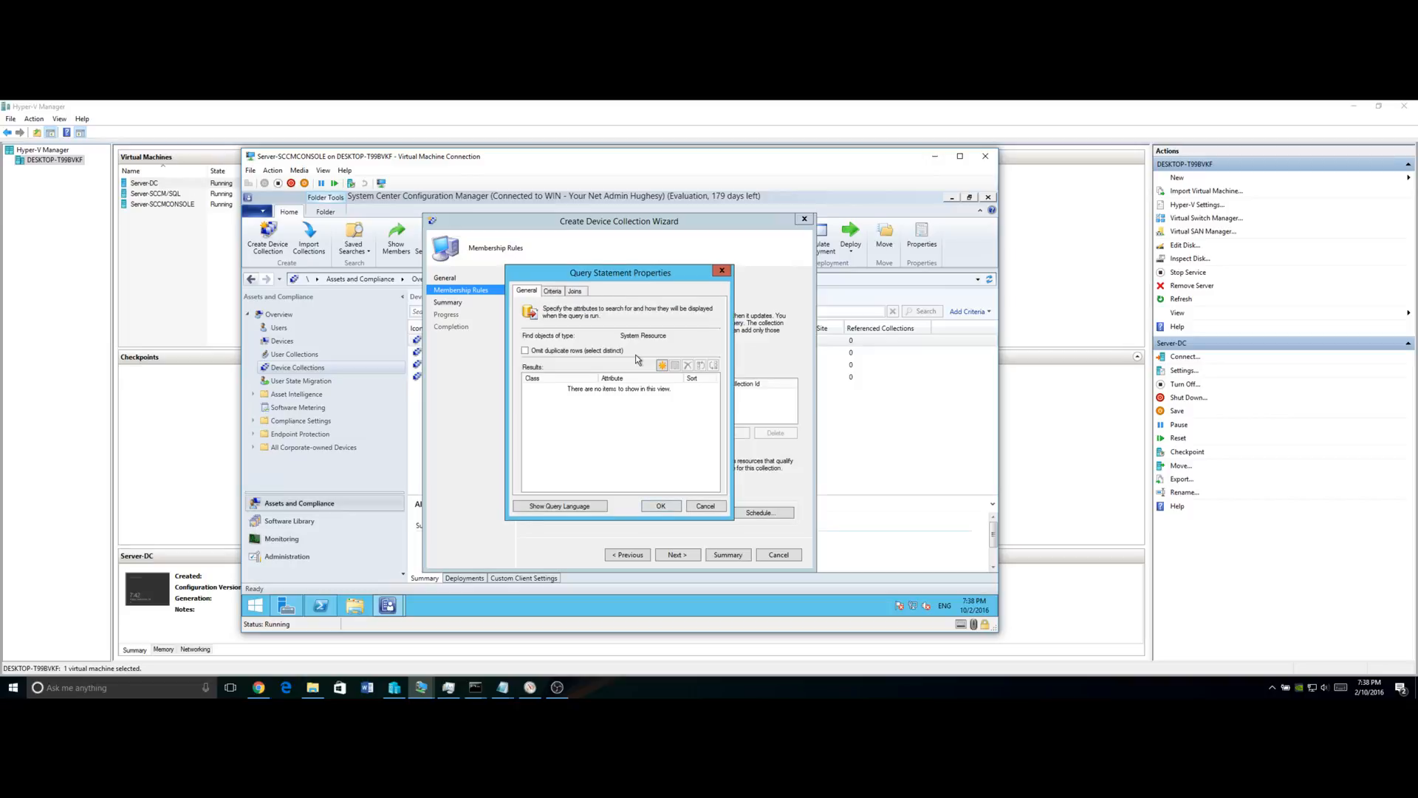
{"action": "left_click", "coordinate": [553, 291]}
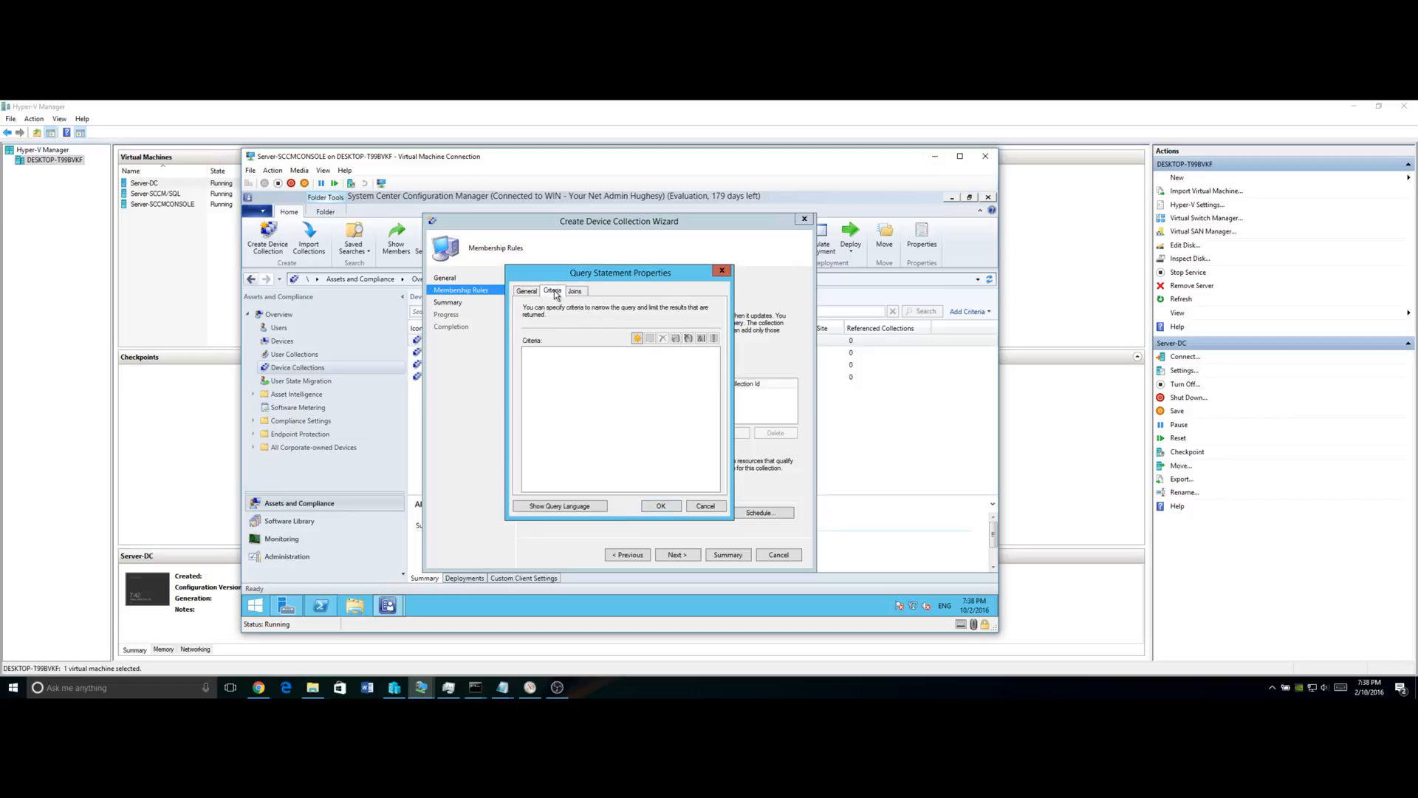
{"action": "left_click", "coordinate": [638, 338]}
{"action": "left_click", "coordinate": [639, 338]}
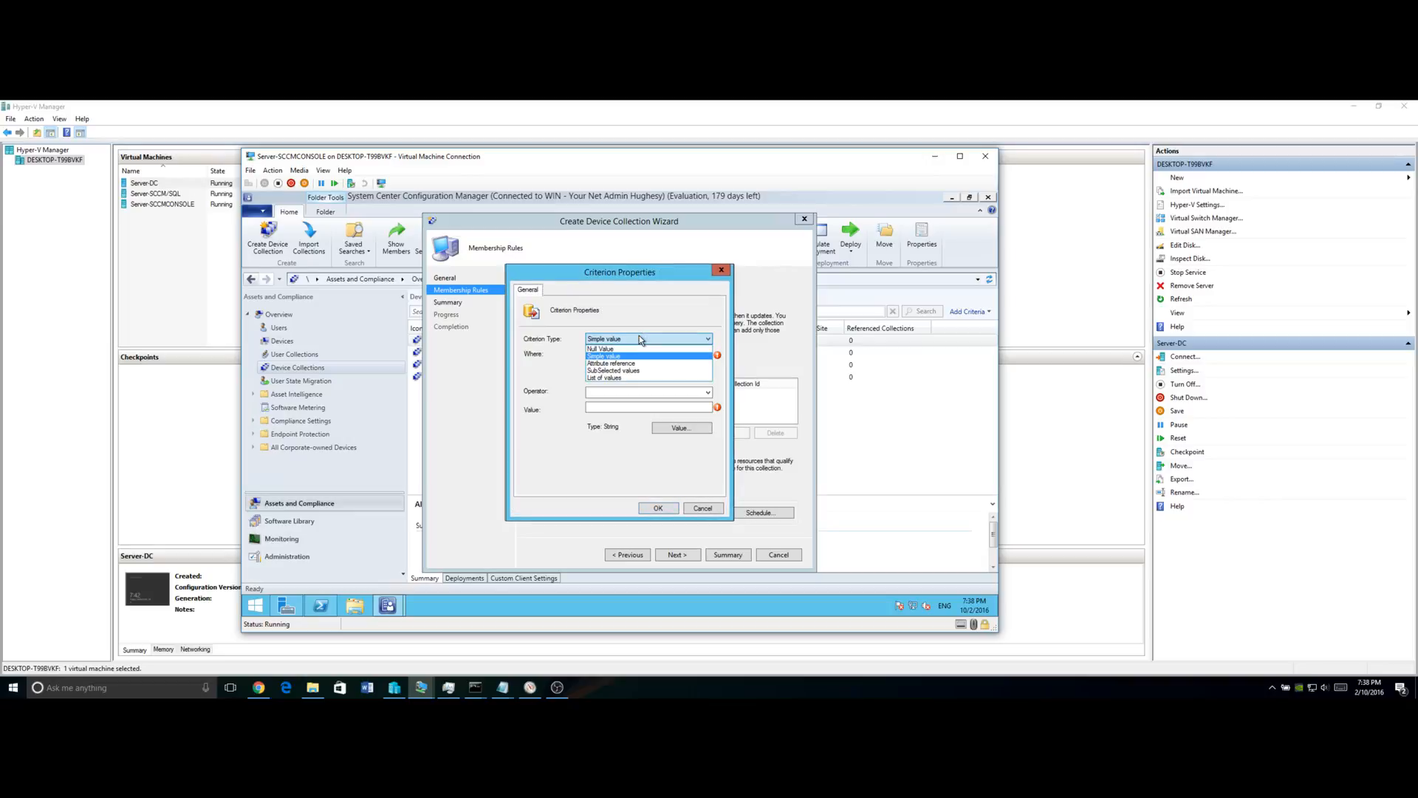
{"action": "left_click", "coordinate": [640, 338]}
Set the criterion attribute to System Resource > System OU Name.
{"action": "left_click", "coordinate": [685, 378]}
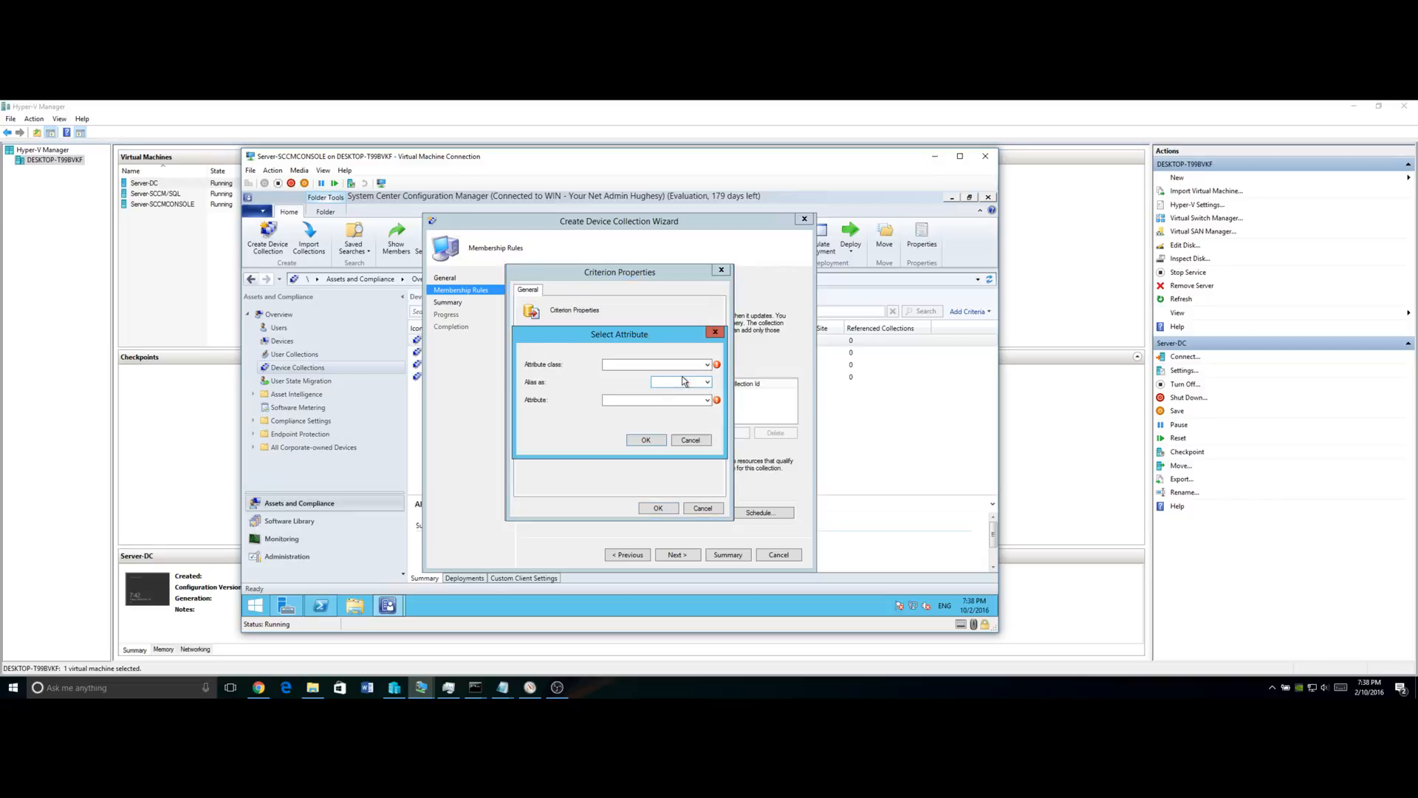
{"action": "left_click", "coordinate": [707, 364]}
{"action": "left_click_drag", "start_coordinate": [797, 398], "coordinate": [782, 560]}
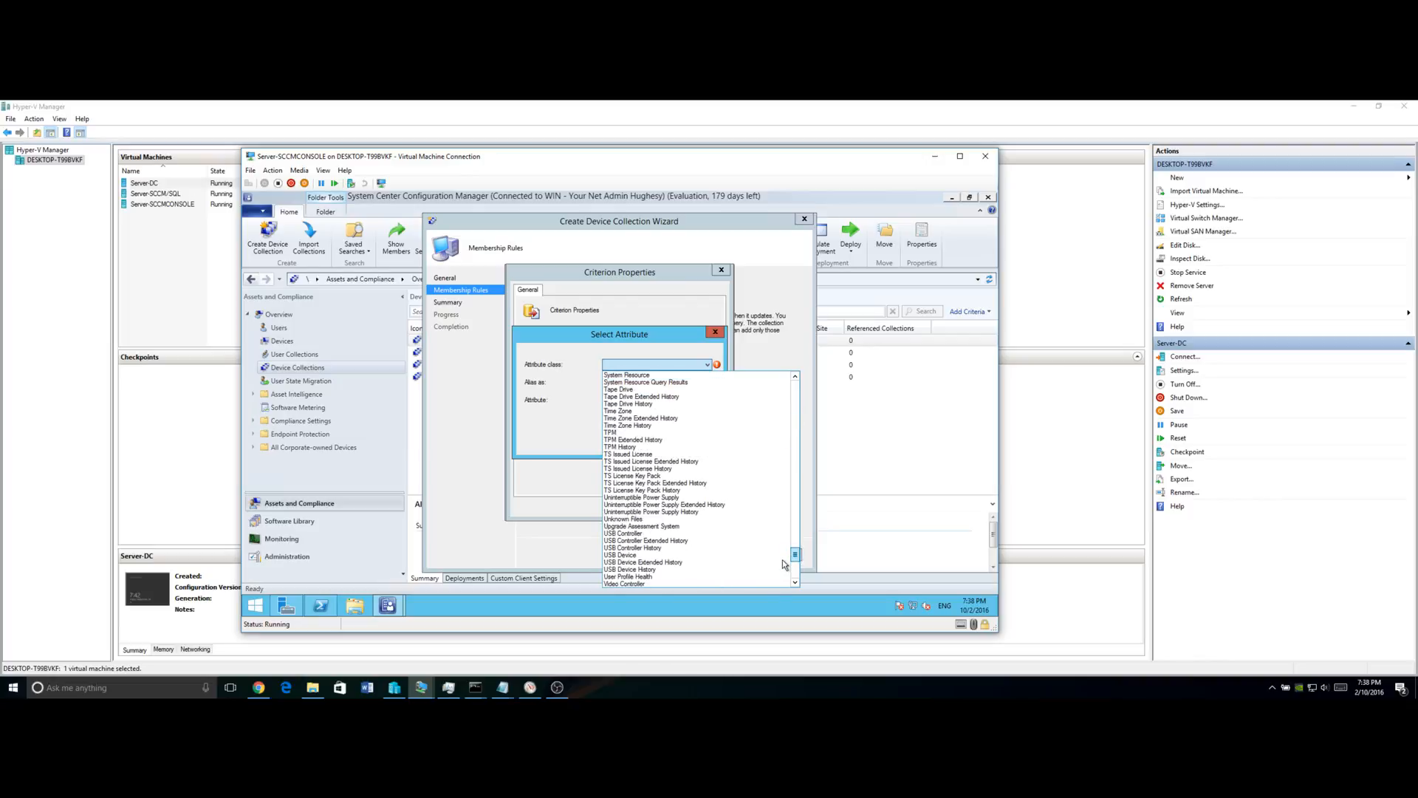
{"action": "left_click", "coordinate": [650, 376]}
{"action": "left_click", "coordinate": [675, 404]}
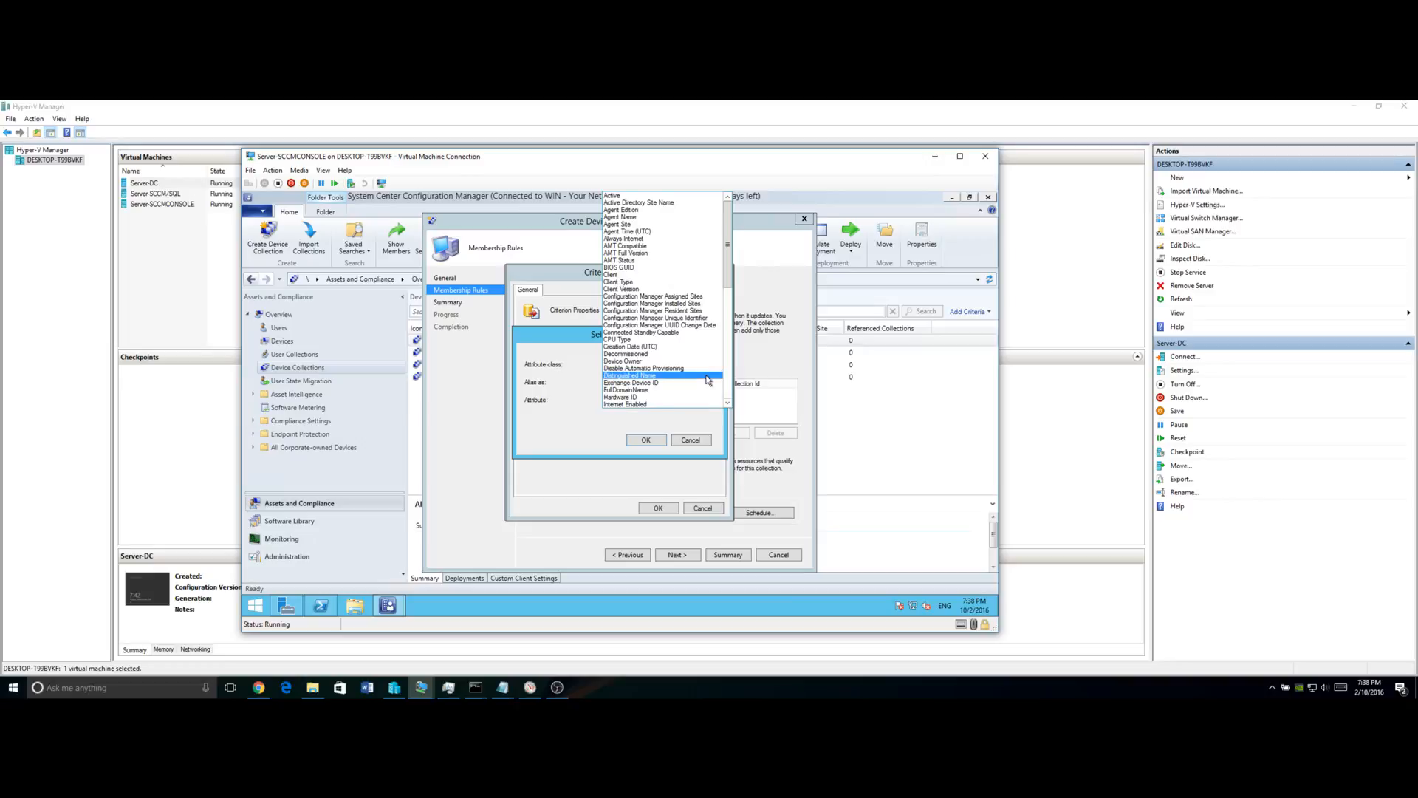
{"action": "left_click_drag", "start_coordinate": [730, 297], "coordinate": [736, 396]}
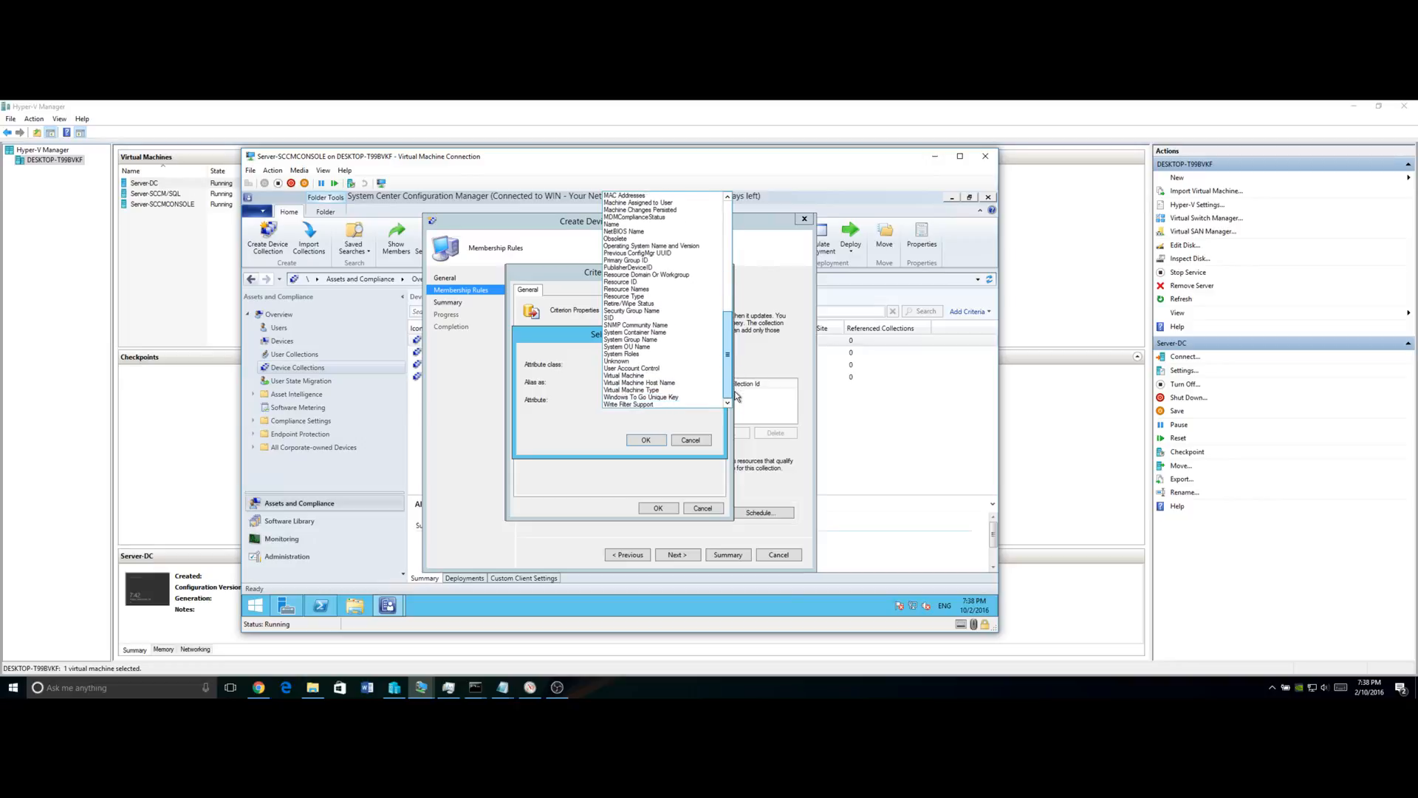
{"action": "left_click", "coordinate": [671, 347]}
{"action": "left_click", "coordinate": [648, 441]}
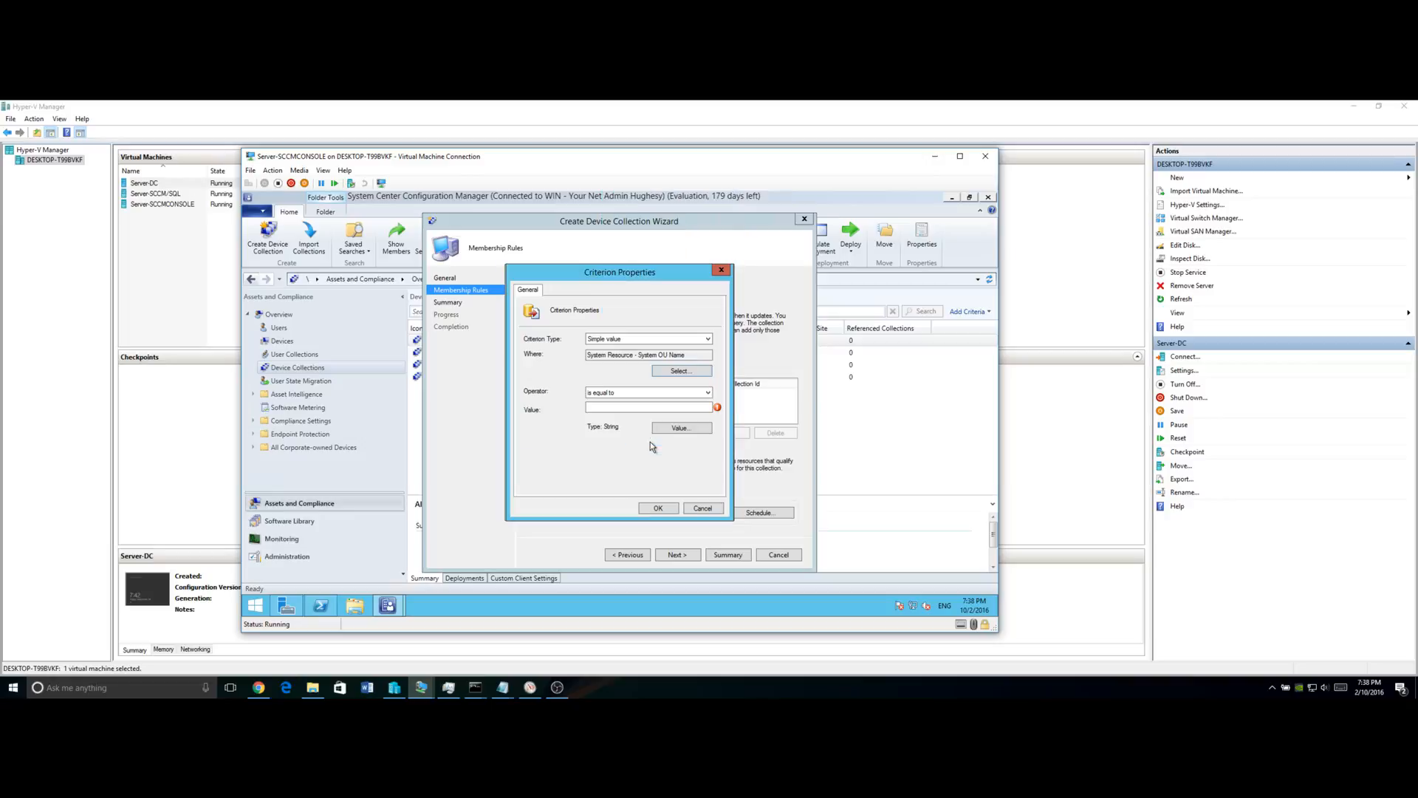
Paste DC.com/Student Laptops as the criterion value and confirm the query rule.
{"action": "left_click", "coordinate": [678, 428]}
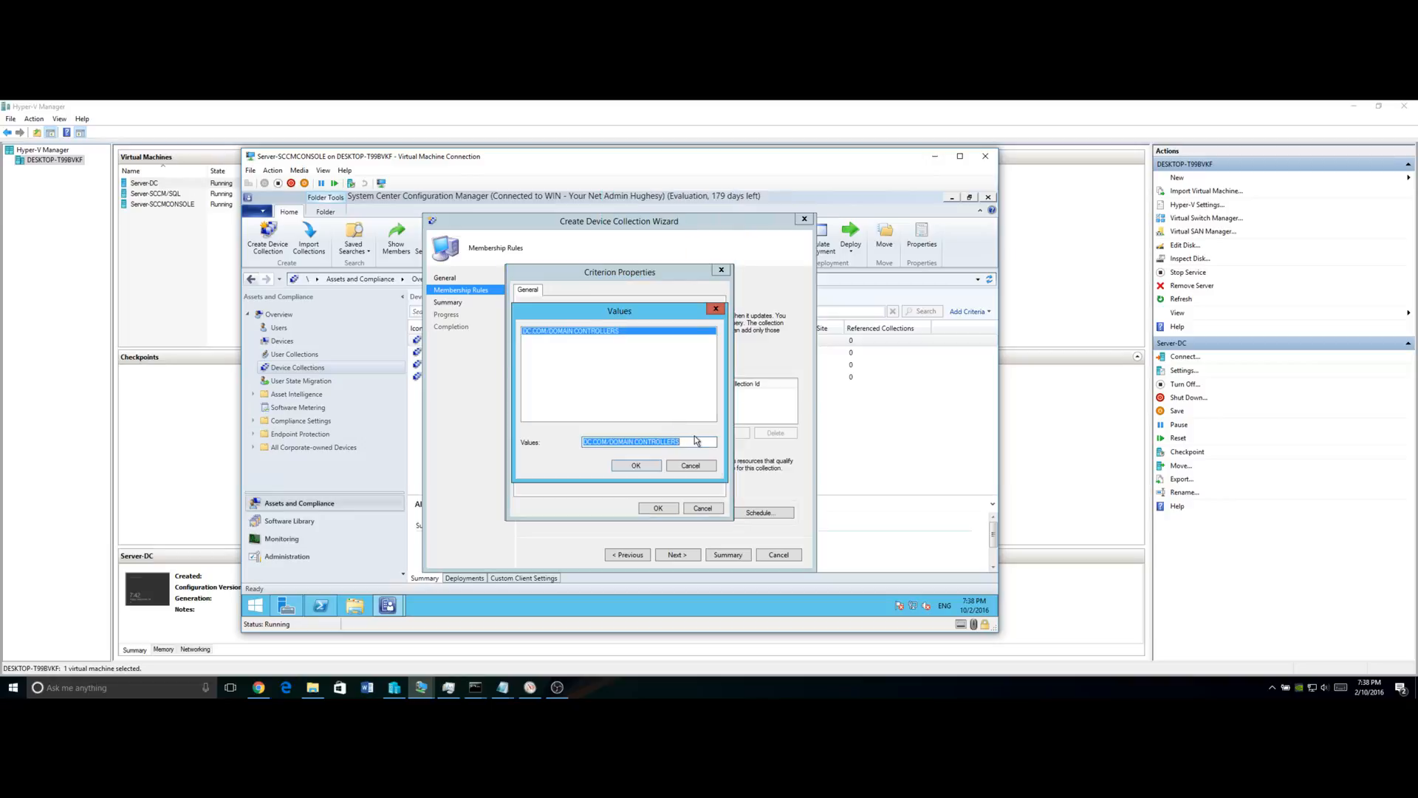
{"action": "left_click_drag", "start_coordinate": [695, 442], "coordinate": [570, 453]}
{"action": "key", "text": "ctrl+v"}
{"action": "left_click", "coordinate": [628, 466]}
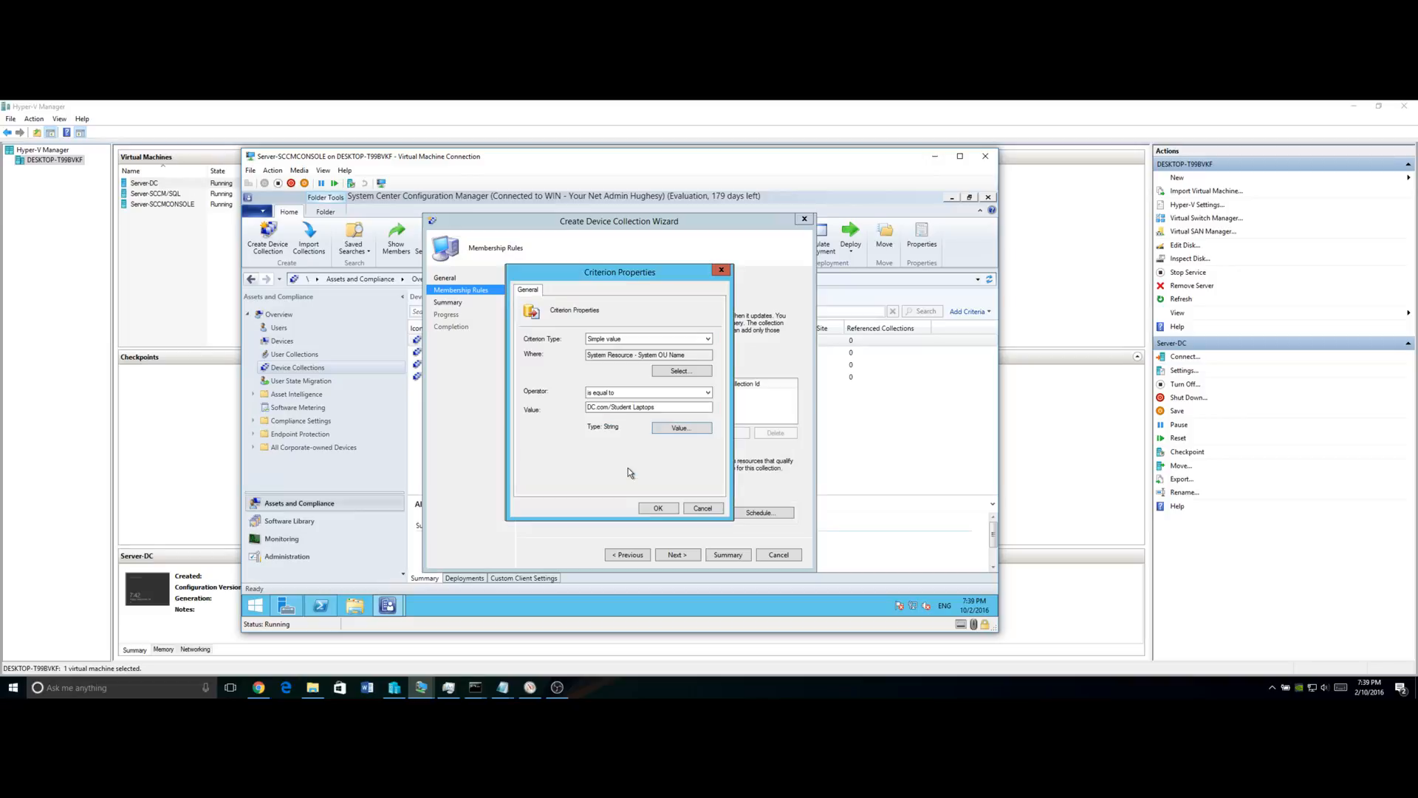
{"action": "left_click", "coordinate": [660, 510]}
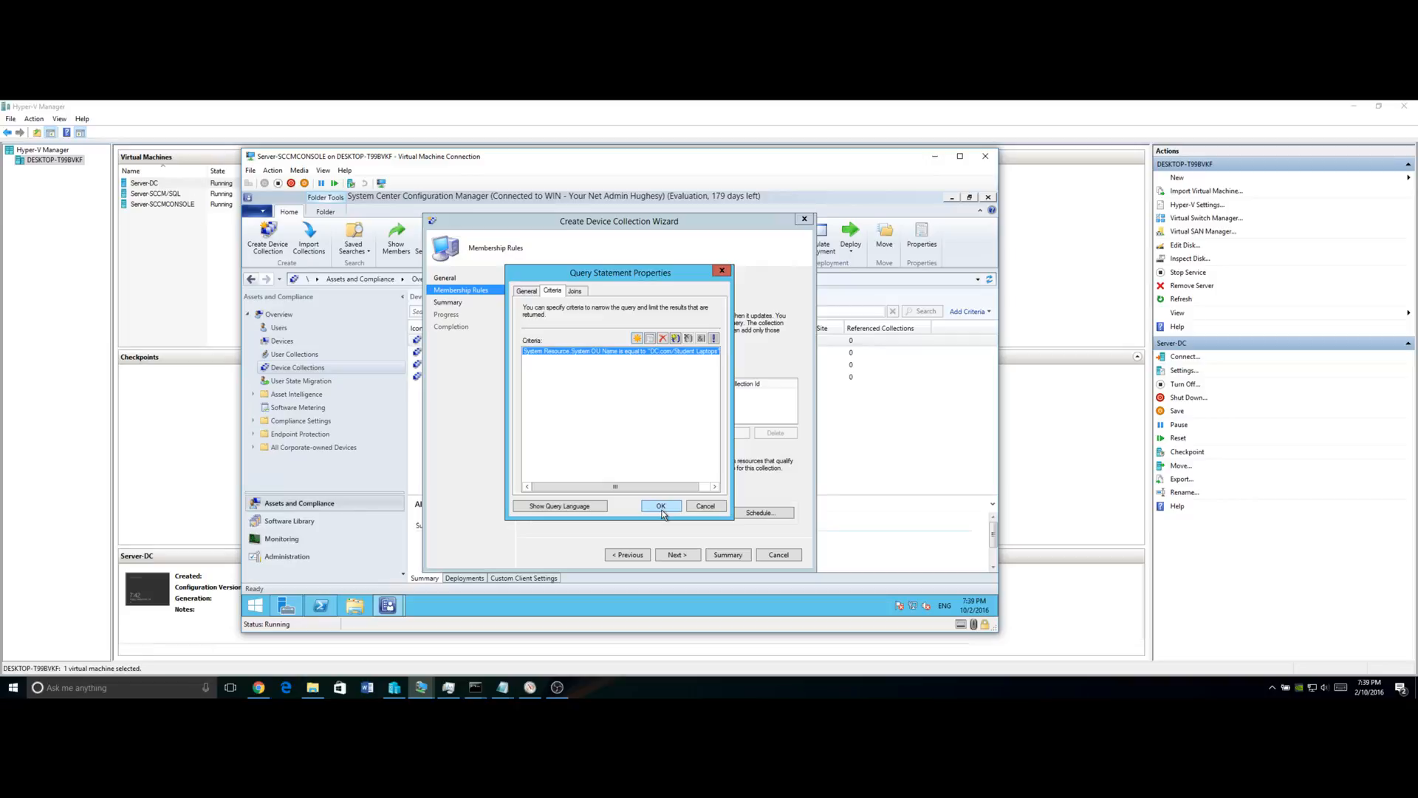
{"action": "left_click", "coordinate": [662, 511]}
{"action": "left_click", "coordinate": [656, 505]}
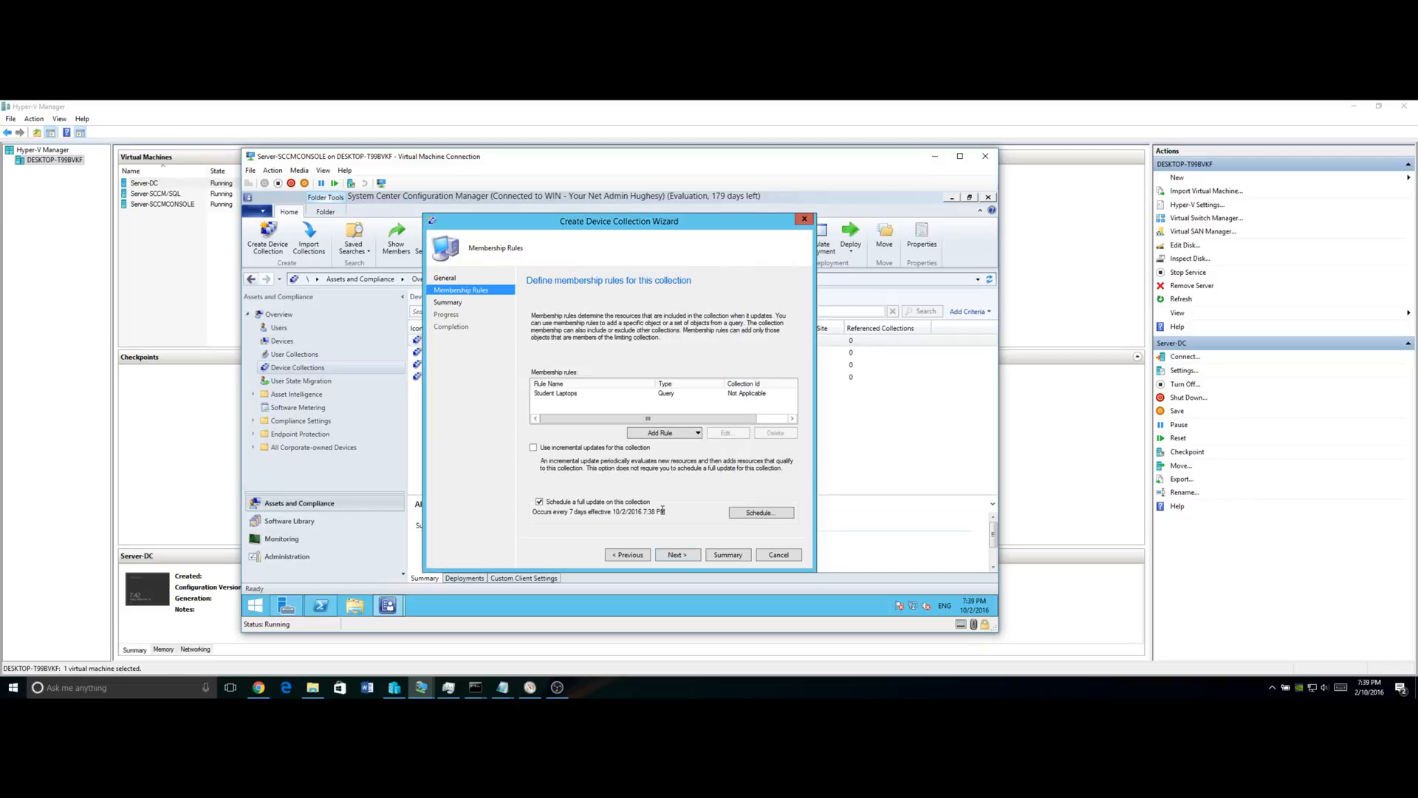
Finish the wizard to create the Student Laptops collection and select it in the list.
{"action": "left_click", "coordinate": [673, 557]}
{"action": "left_click", "coordinate": [673, 555]}
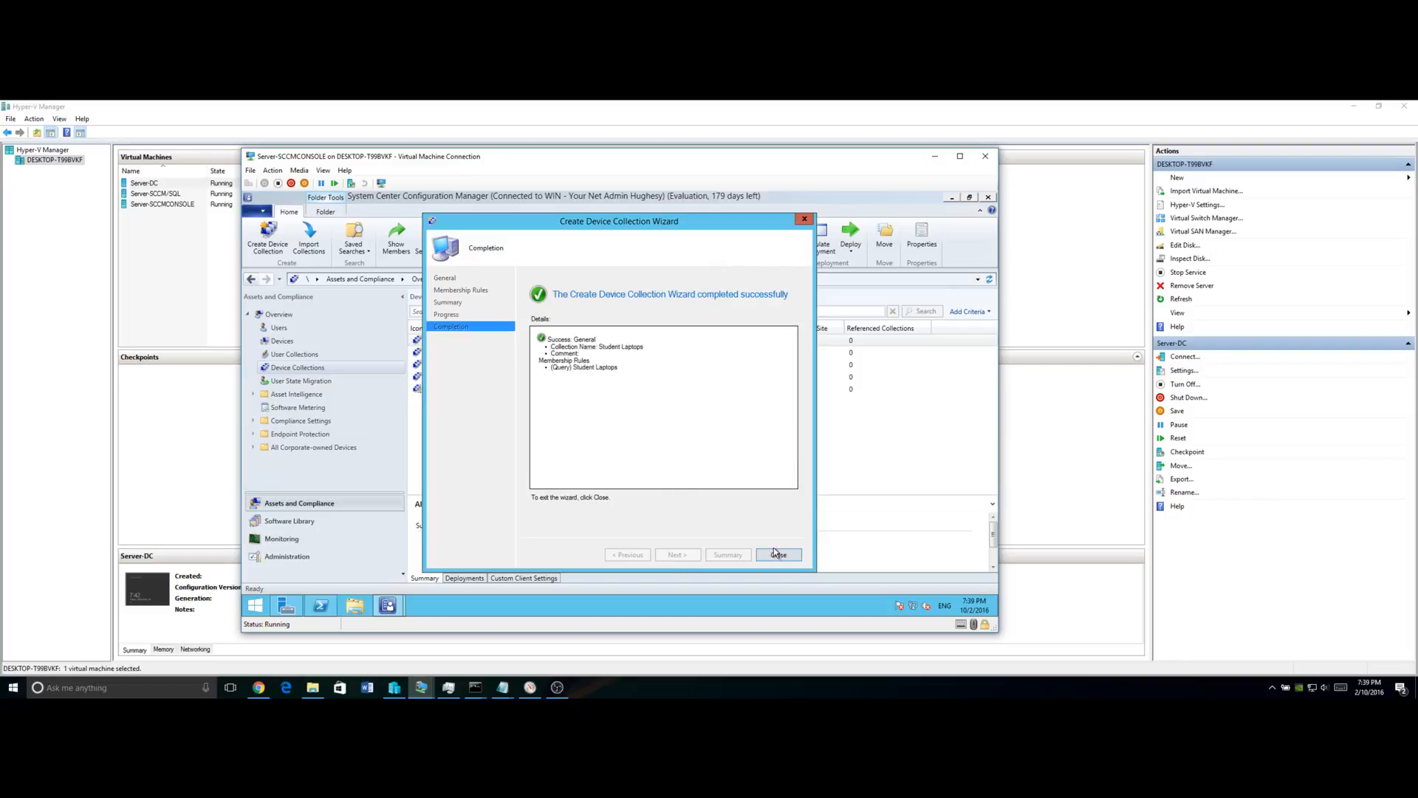
{"action": "left_click", "coordinate": [776, 556]}
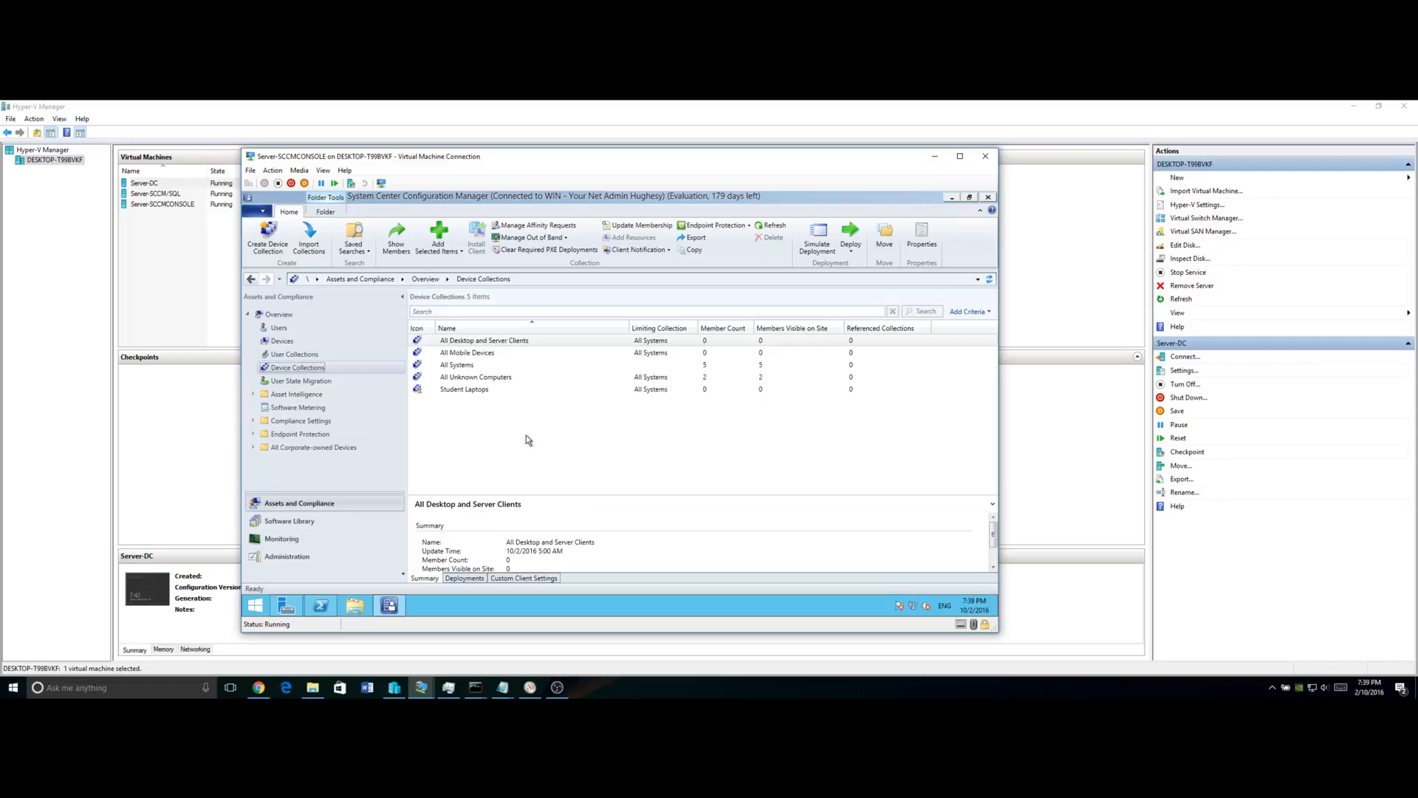
{"action": "left_click", "coordinate": [458, 390]}
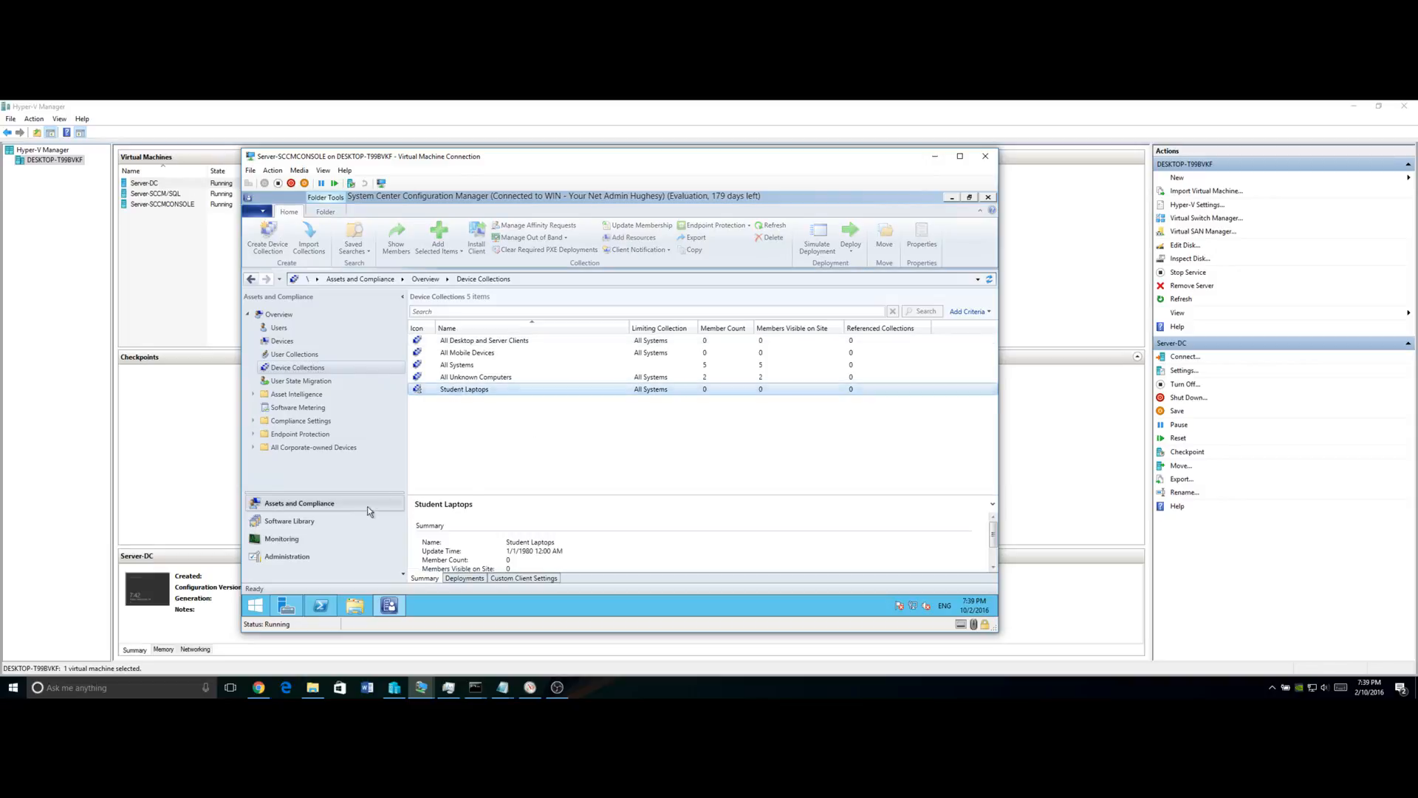
{"action": "left_click", "coordinate": [318, 558]}
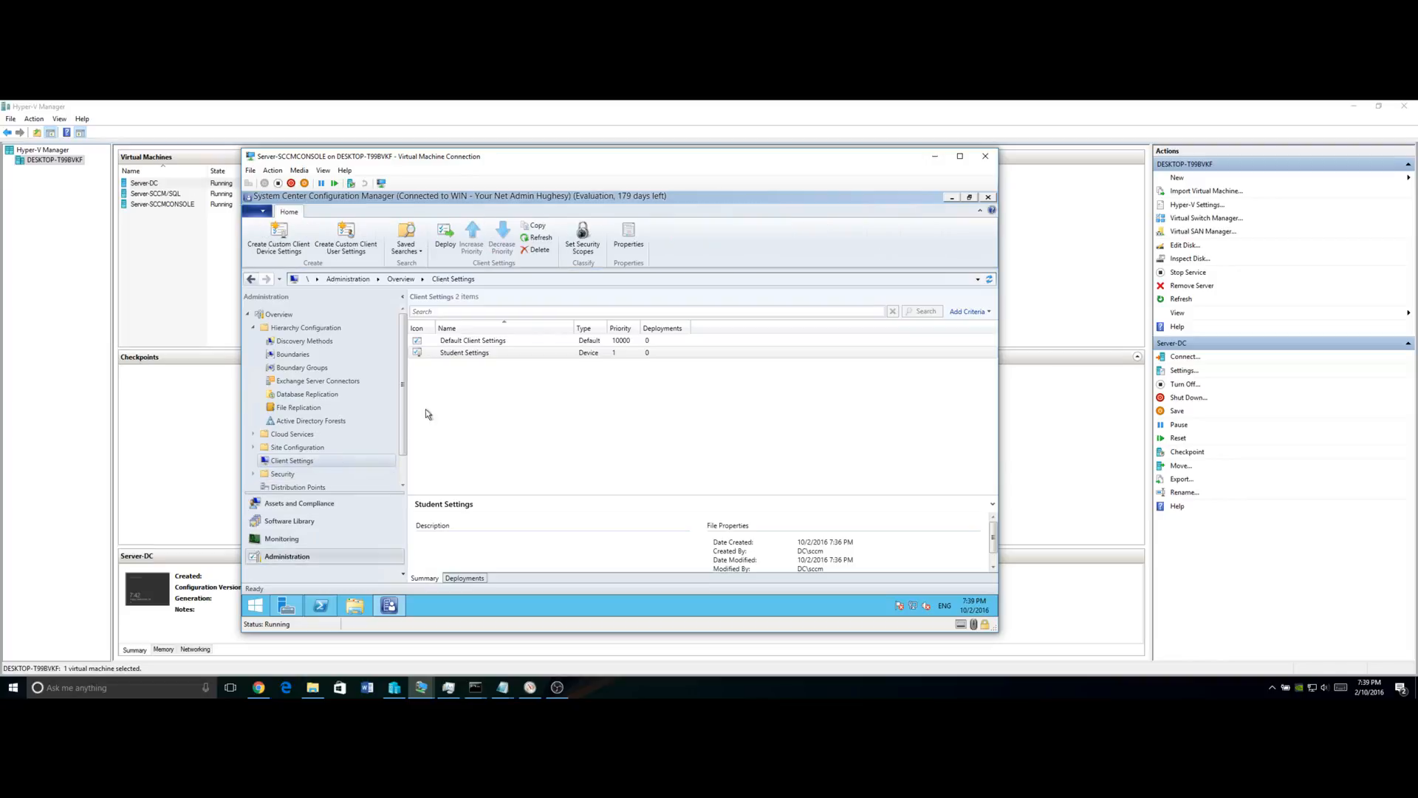
Deploy the Student Settings client settings to the Student Laptops collection.
{"action": "left_click", "coordinate": [470, 358]}
{"action": "right_click", "coordinate": [470, 358]}
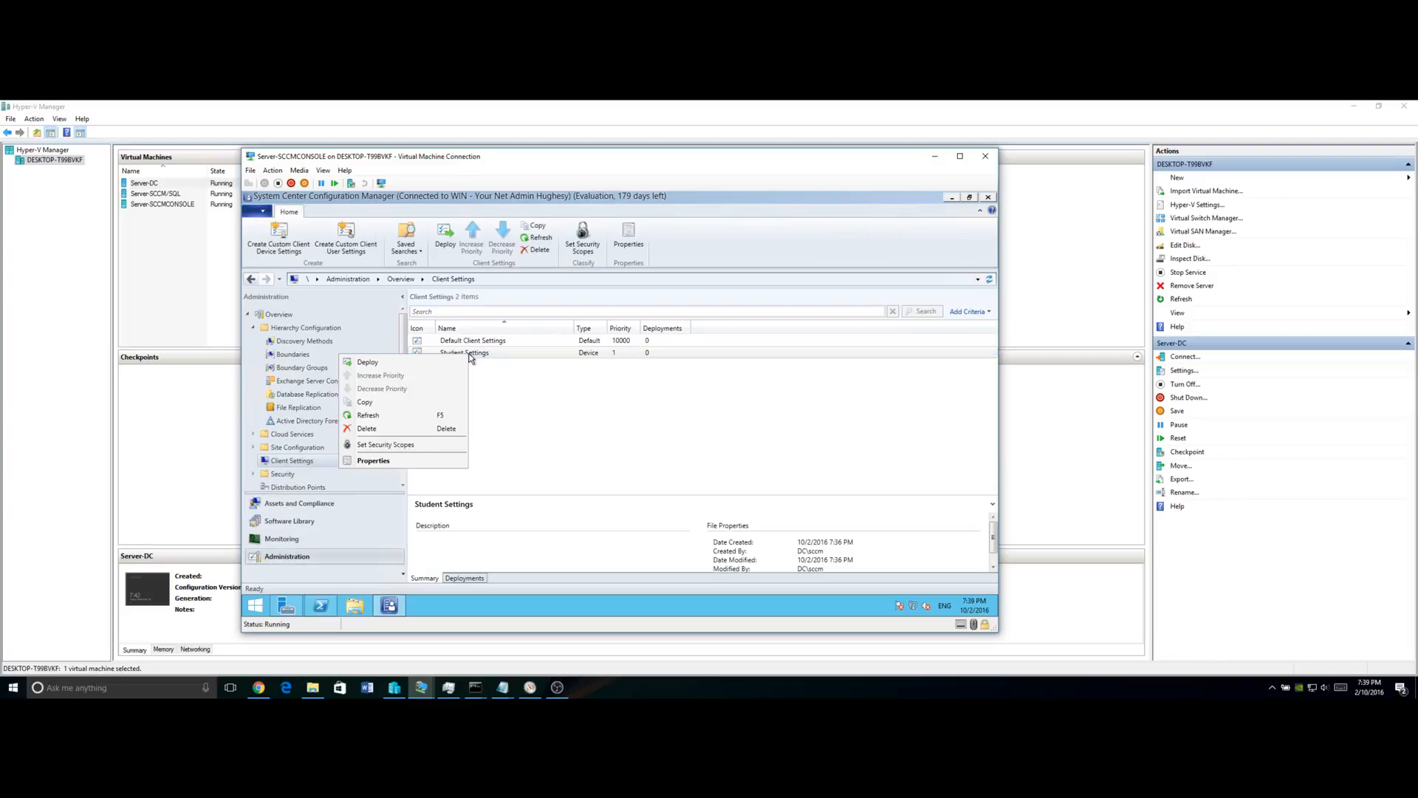
{"action": "left_click", "coordinate": [419, 364]}
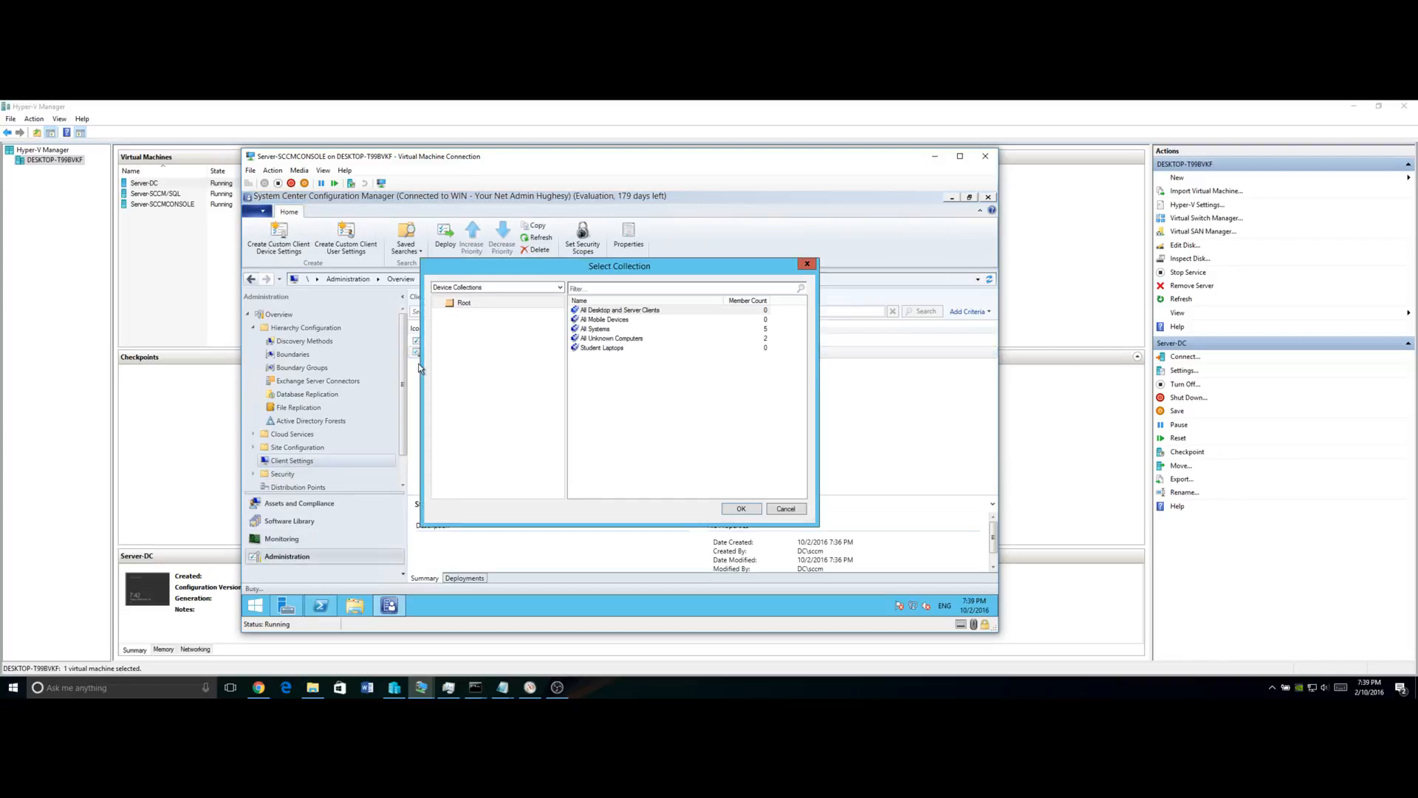
{"action": "left_click", "coordinate": [609, 348]}
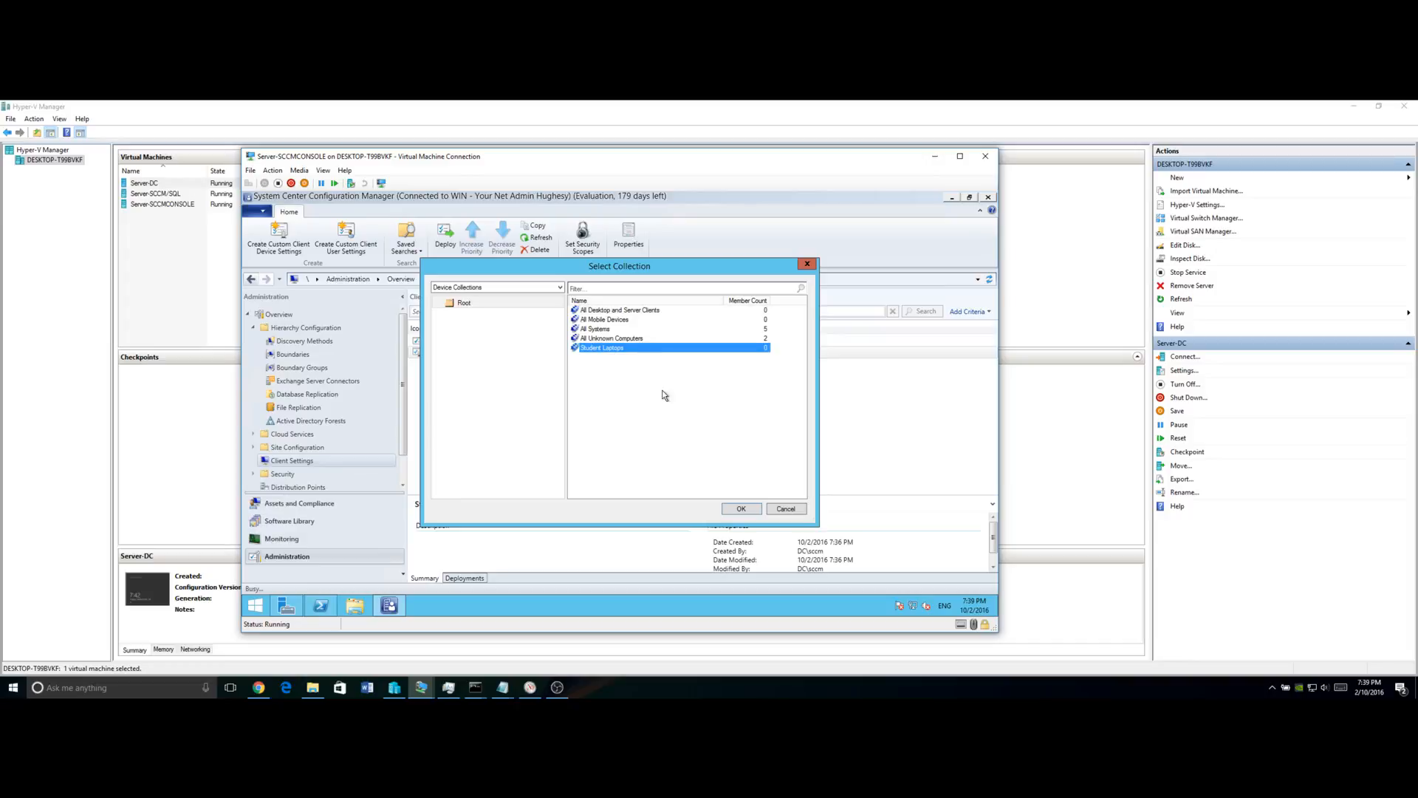
{"action": "left_click", "coordinate": [746, 510]}
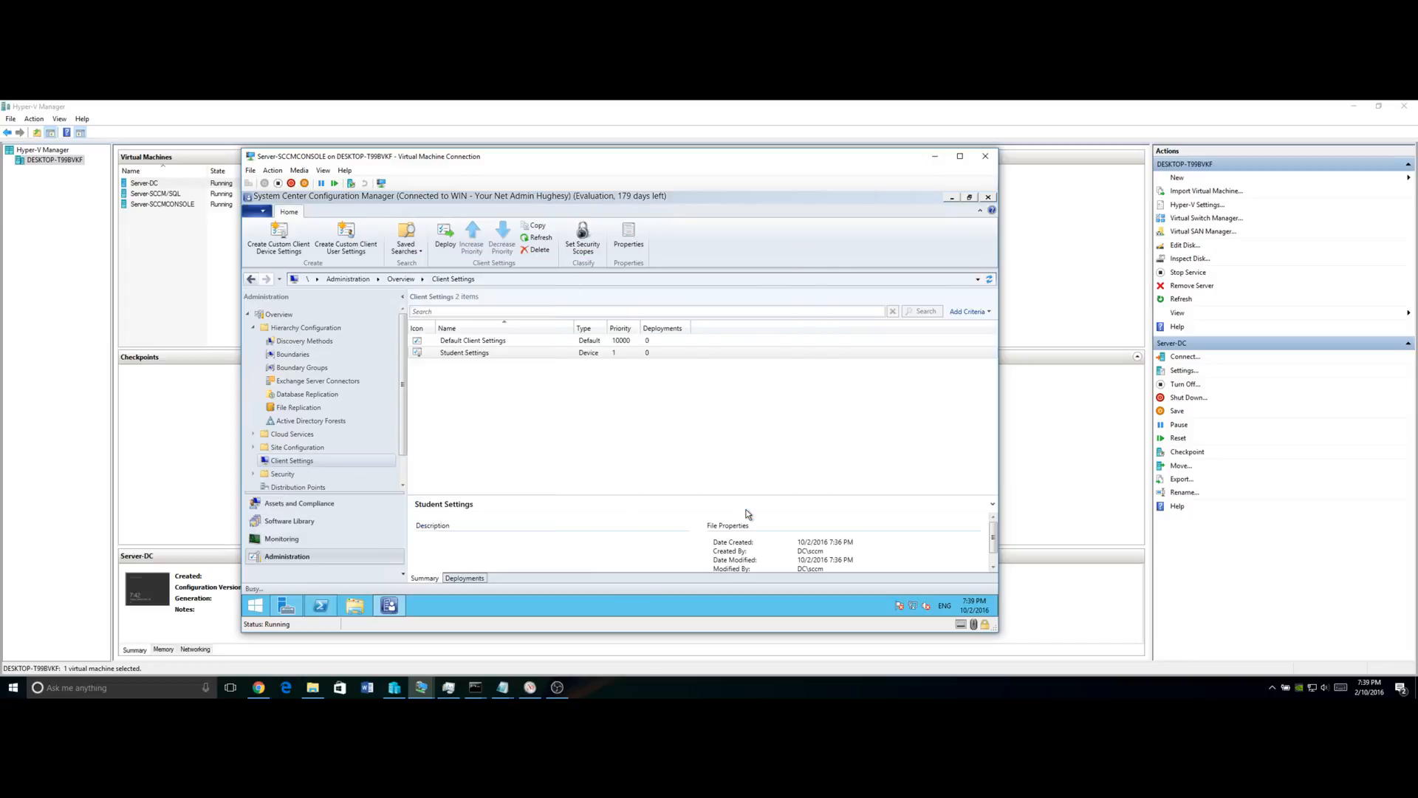
{"action": "left_click", "coordinate": [317, 502]}
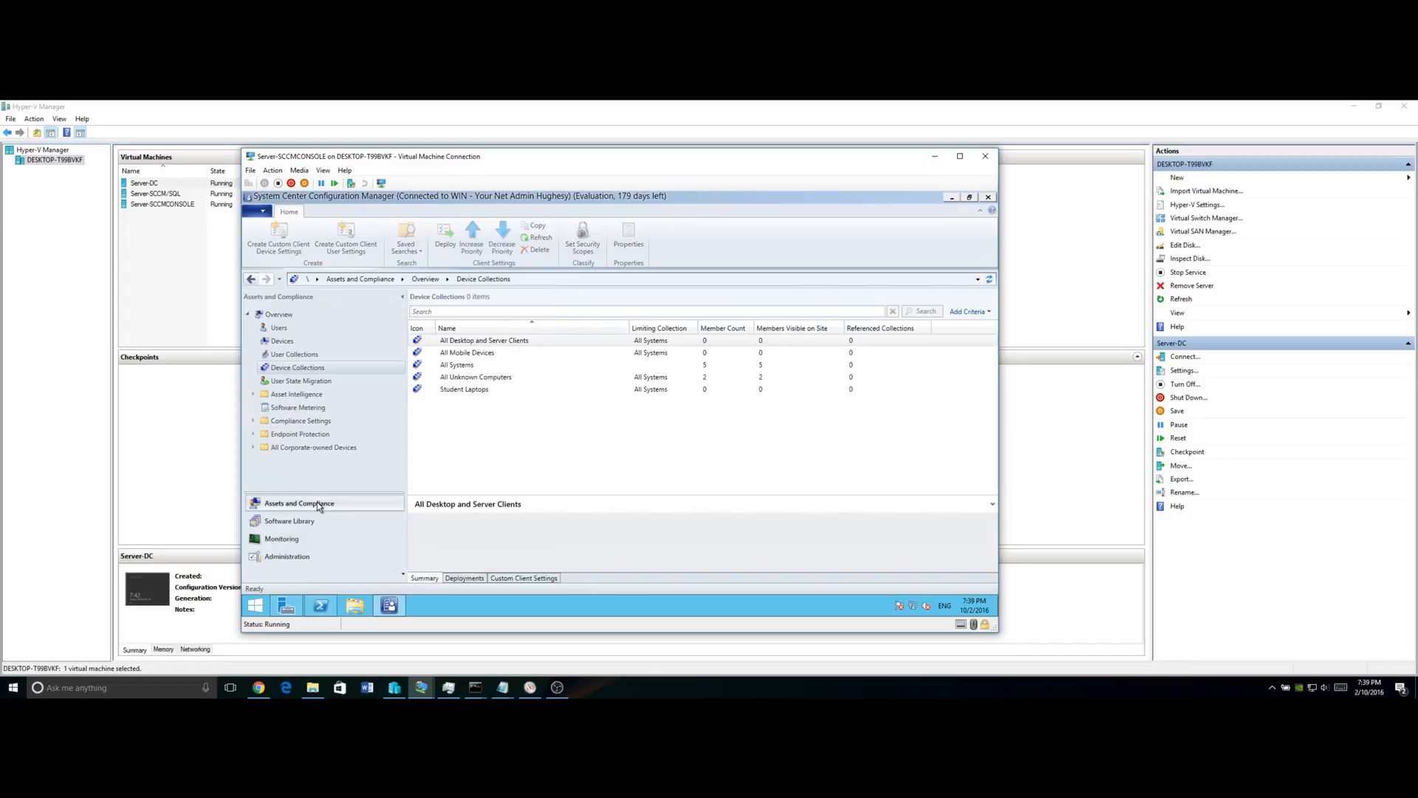
Check that Student Settings appears under Student Laptops' Custom Client Settings.
{"action": "left_click", "coordinate": [288, 342]}
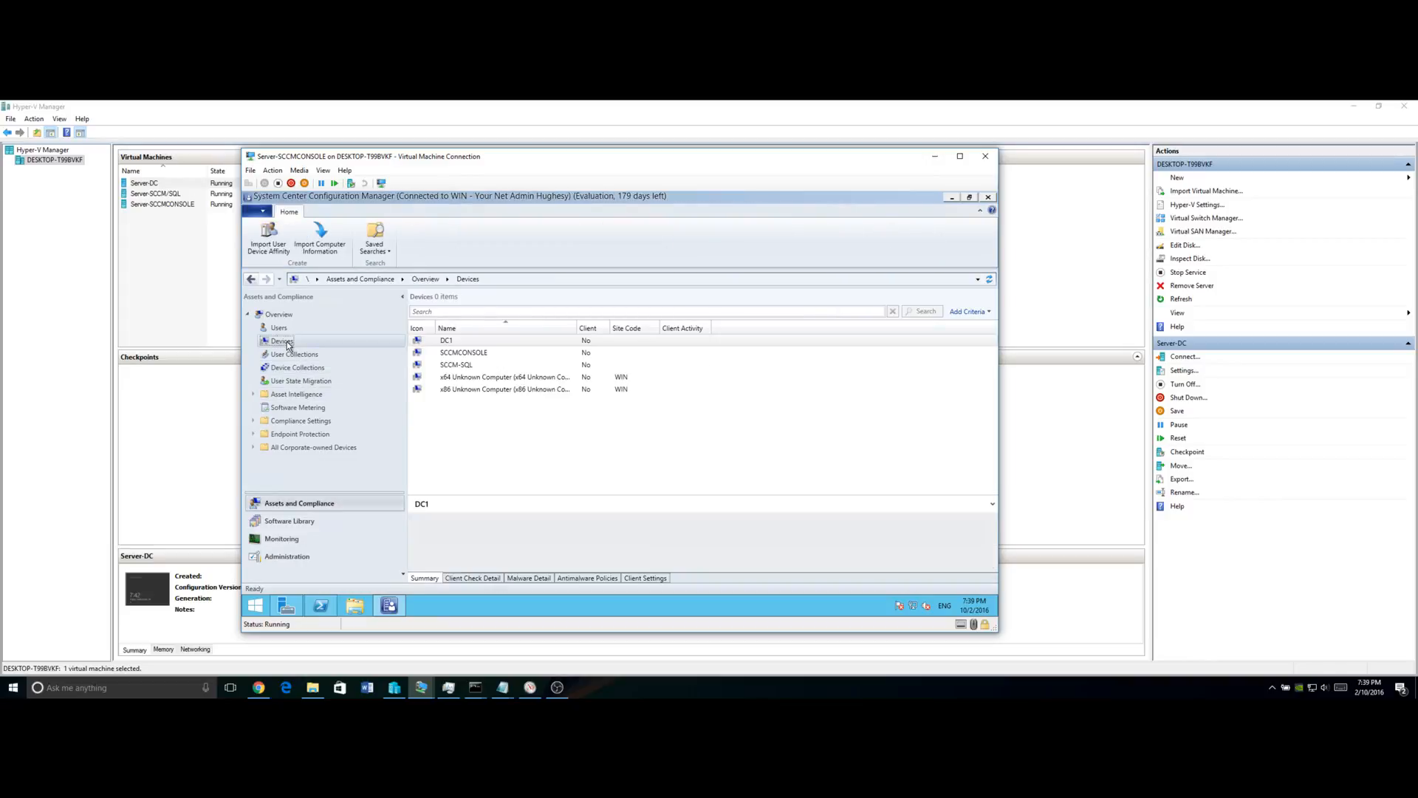
{"action": "left_click", "coordinate": [300, 367]}
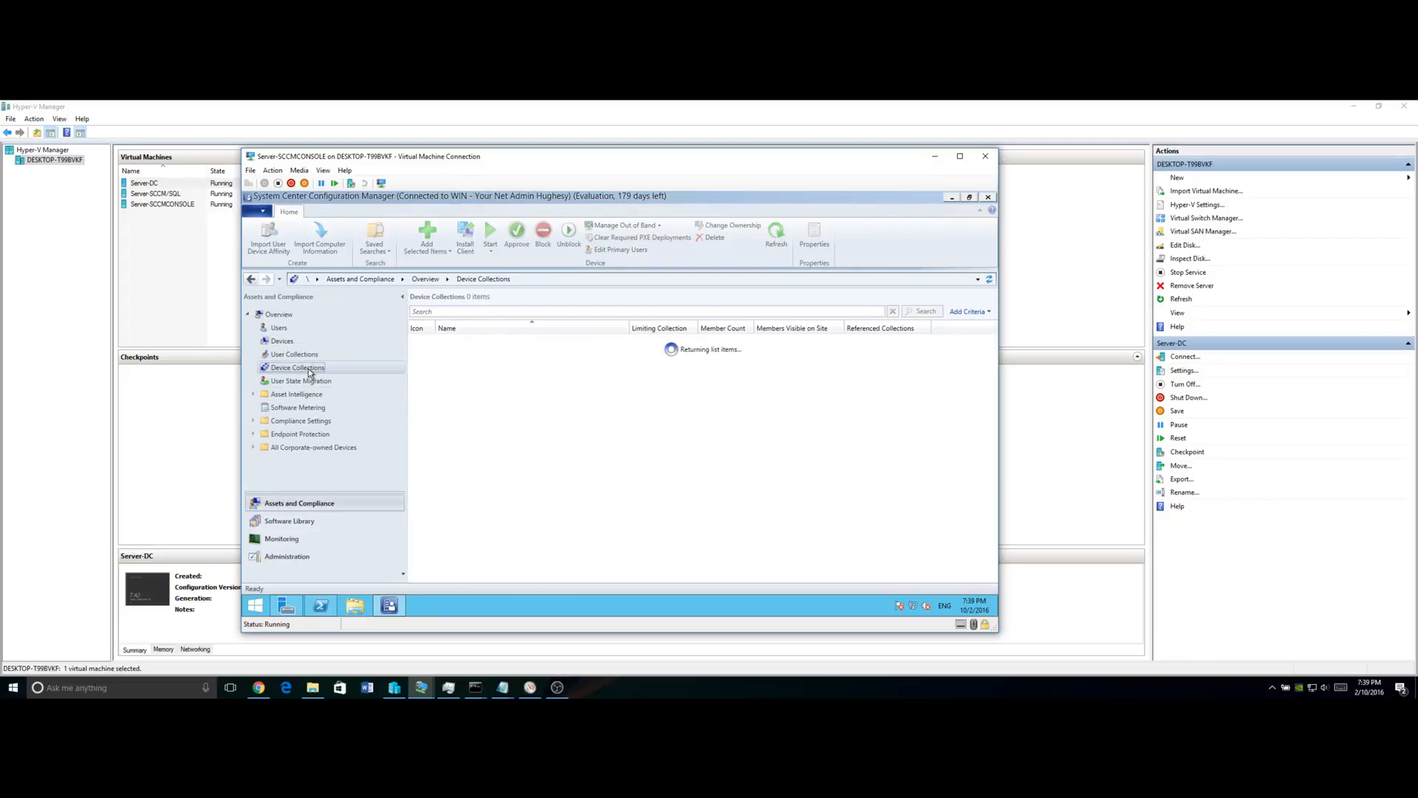
{"action": "left_click", "coordinate": [471, 390]}
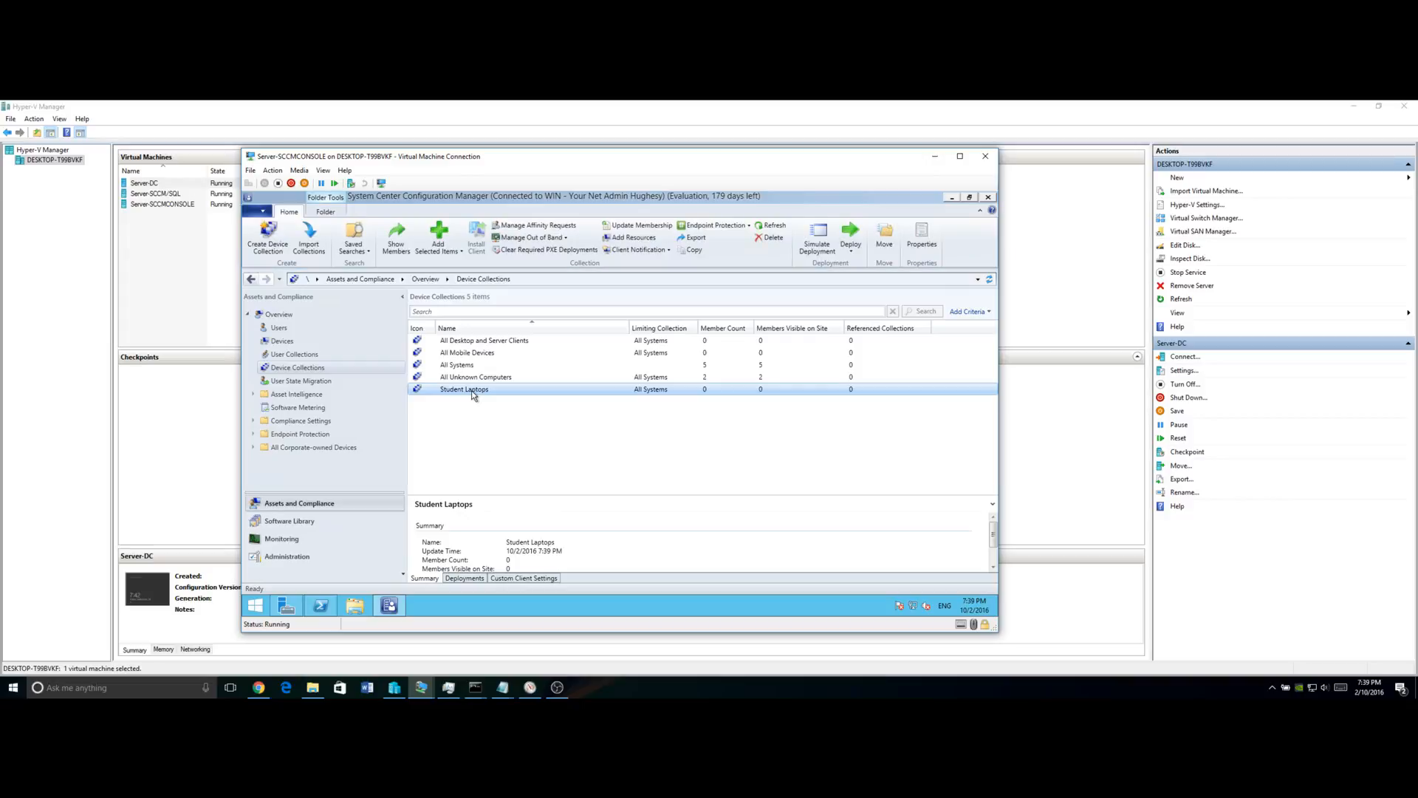
{"action": "left_click", "coordinate": [510, 578]}
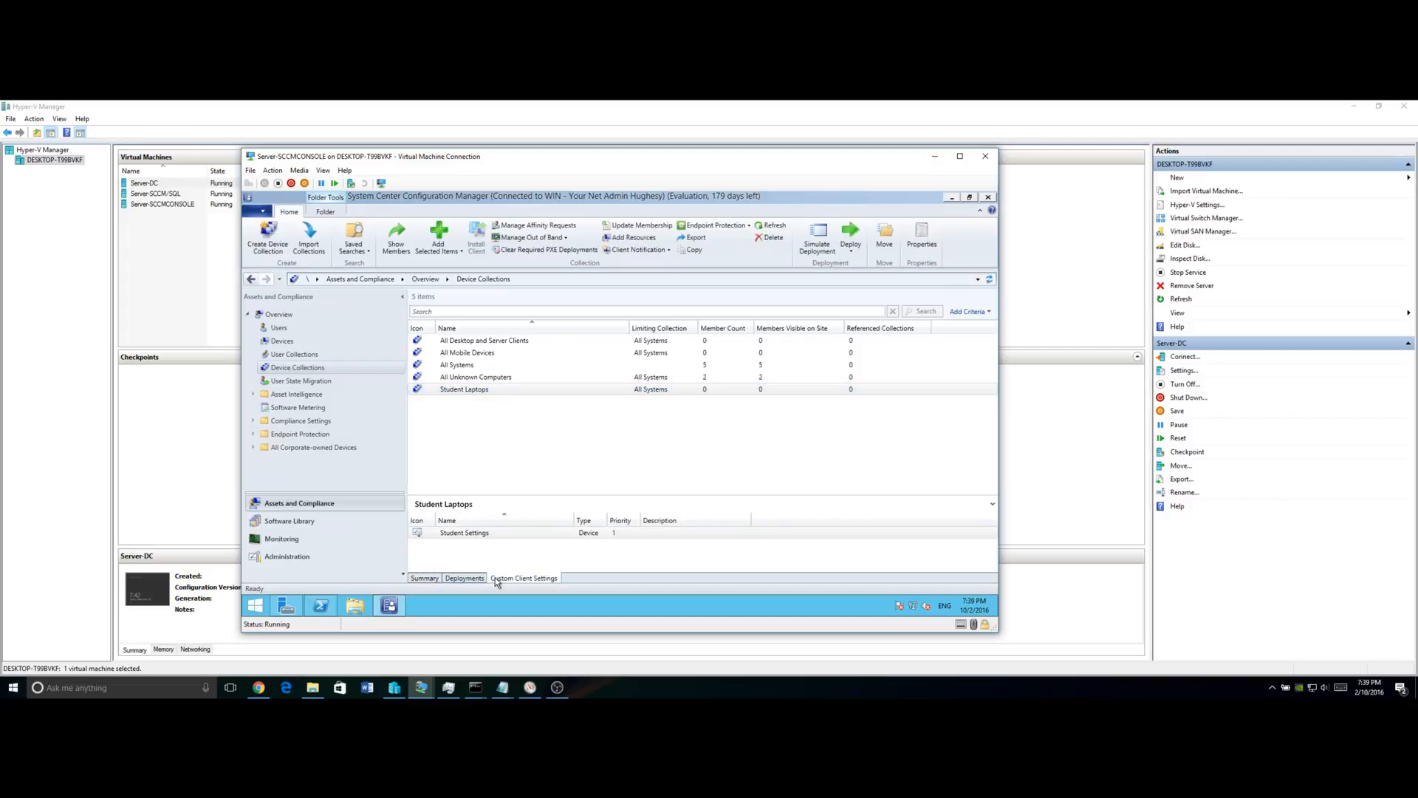
{"action": "left_click_drag", "start_coordinate": [553, 495], "coordinate": [543, 432]}
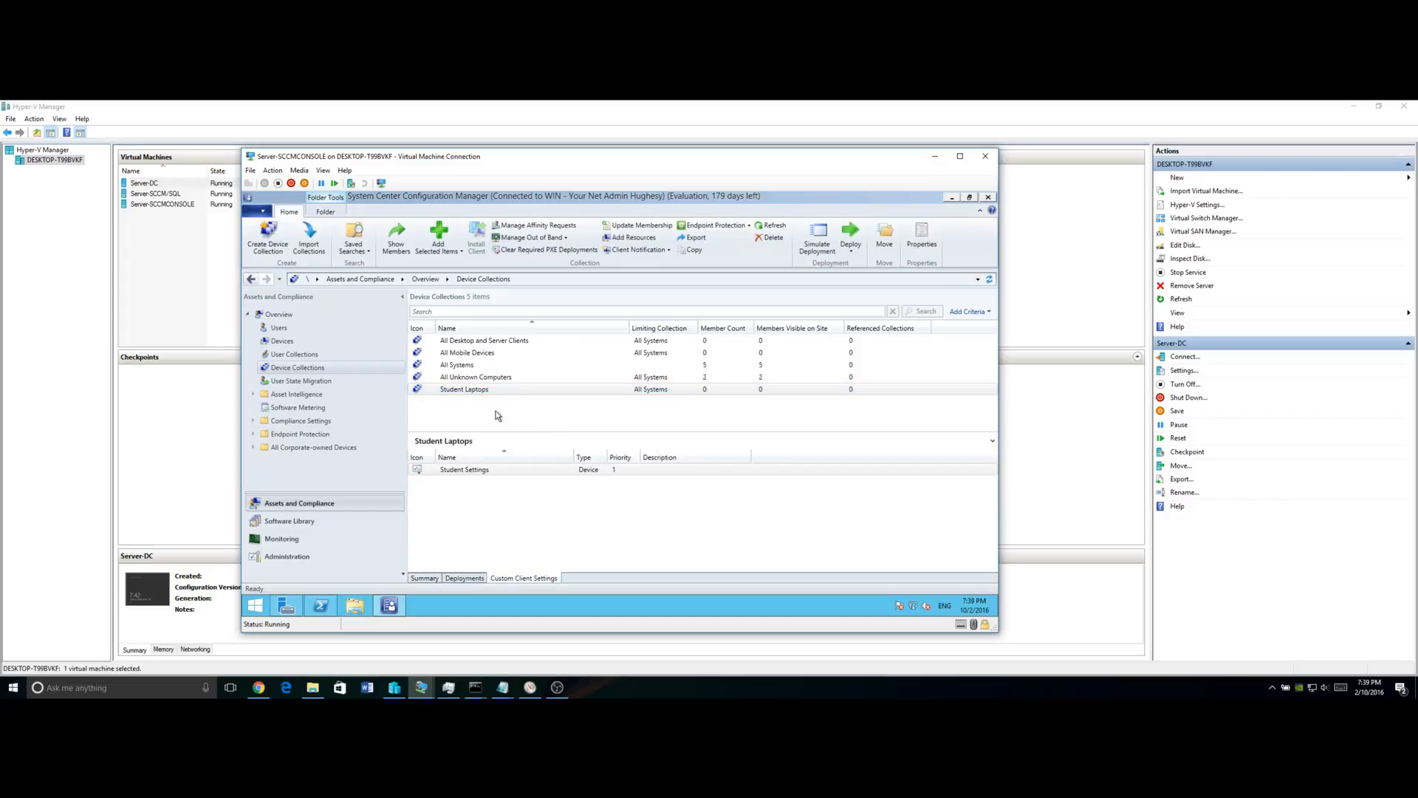
{"action": "left_click", "coordinate": [470, 395]}
Glance at the AD OU on the domain controller, then open Student Laptops' member list.
{"action": "left_click", "coordinate": [421, 687]}
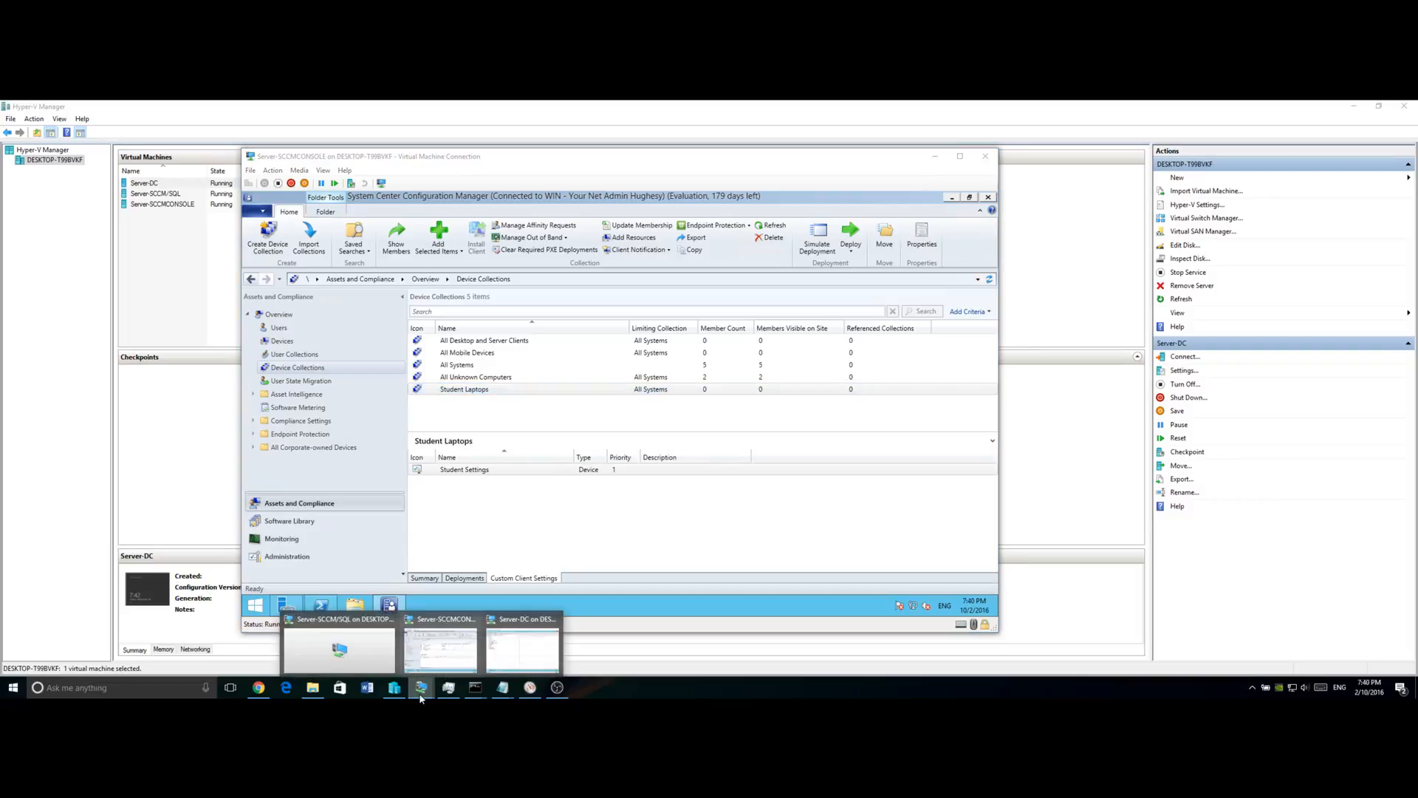
{"action": "left_click", "coordinate": [525, 650]}
{"action": "mouse_move", "coordinate": [433, 693]}
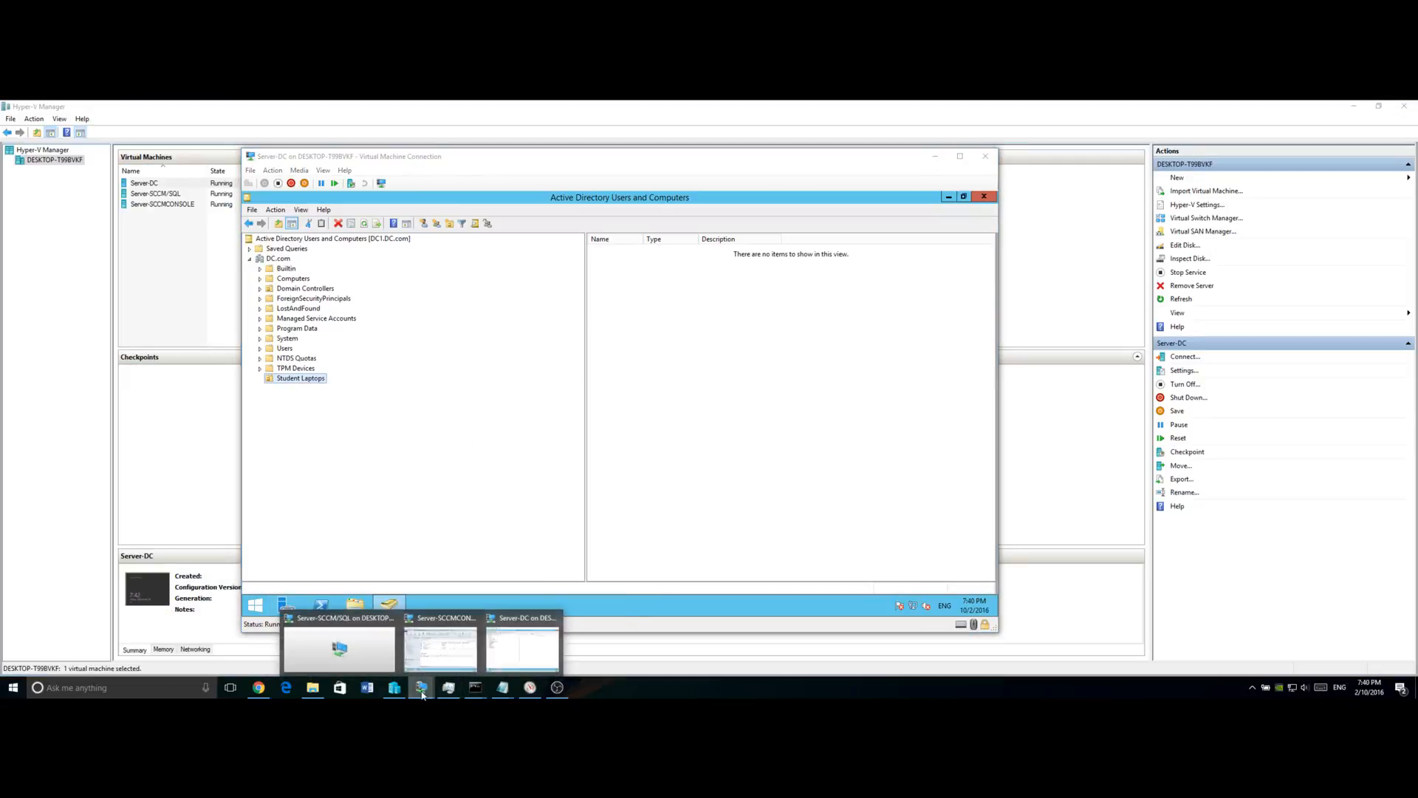
{"action": "left_click", "coordinate": [450, 654]}
{"action": "left_click", "coordinate": [467, 392]}
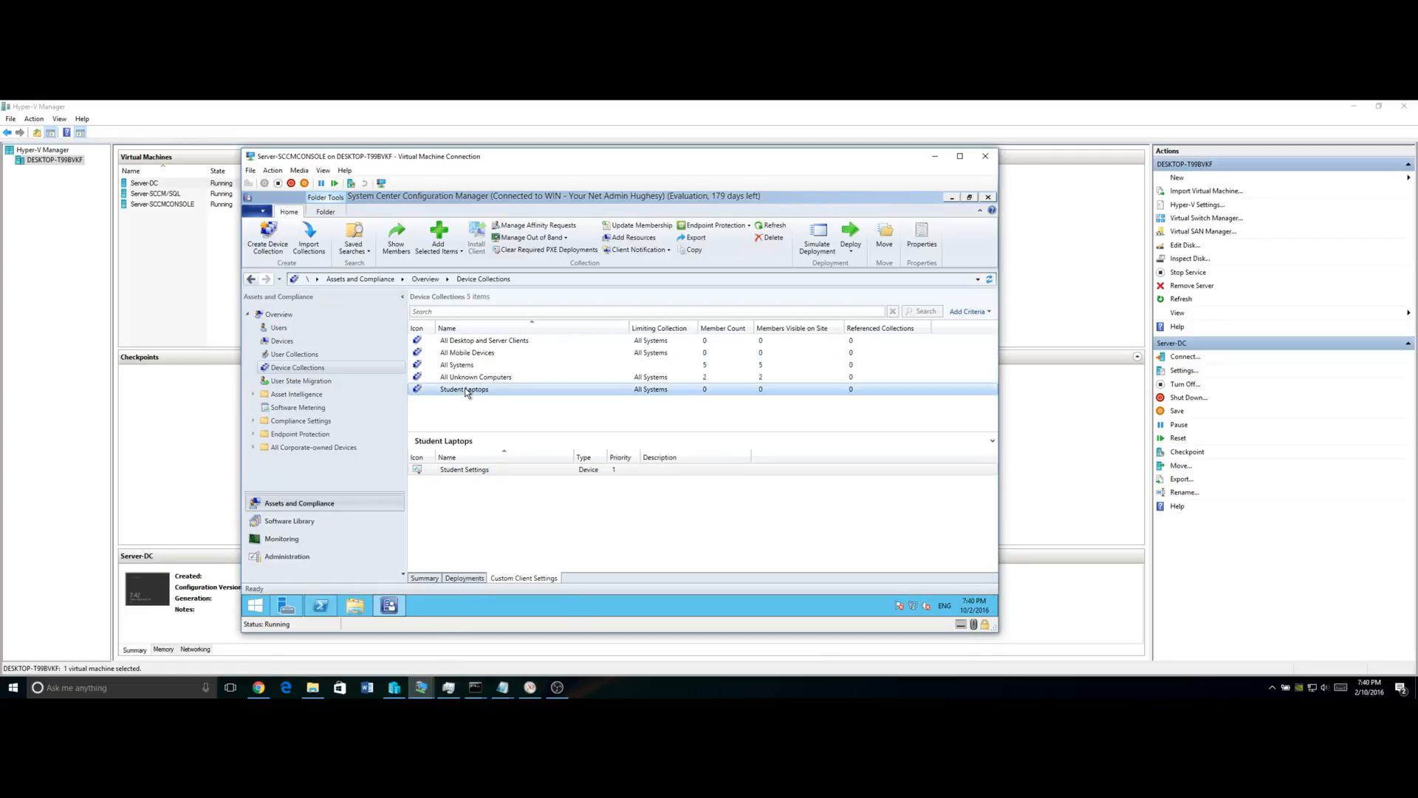
{"action": "double_click", "coordinate": [466, 390]}
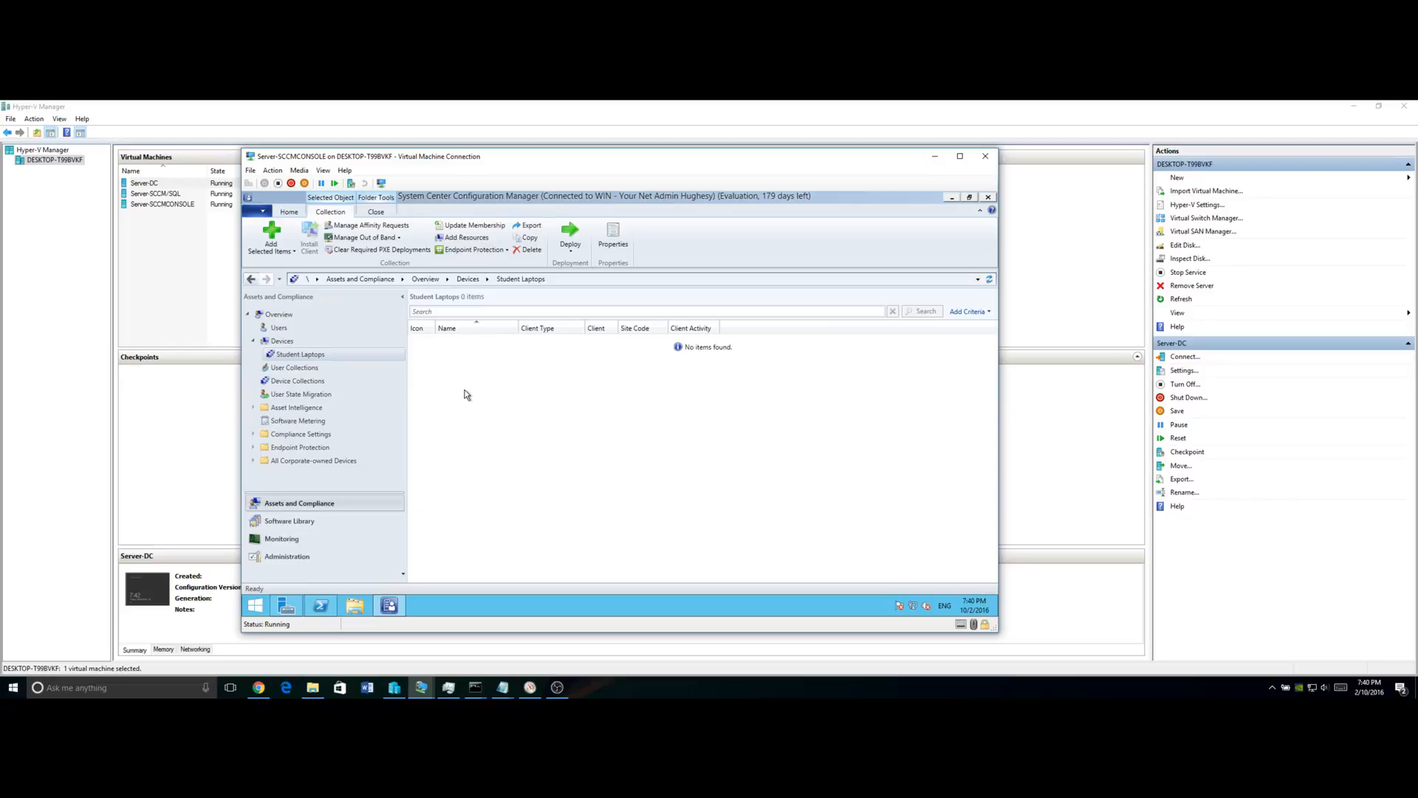
{"action": "left_click", "coordinate": [557, 688]}
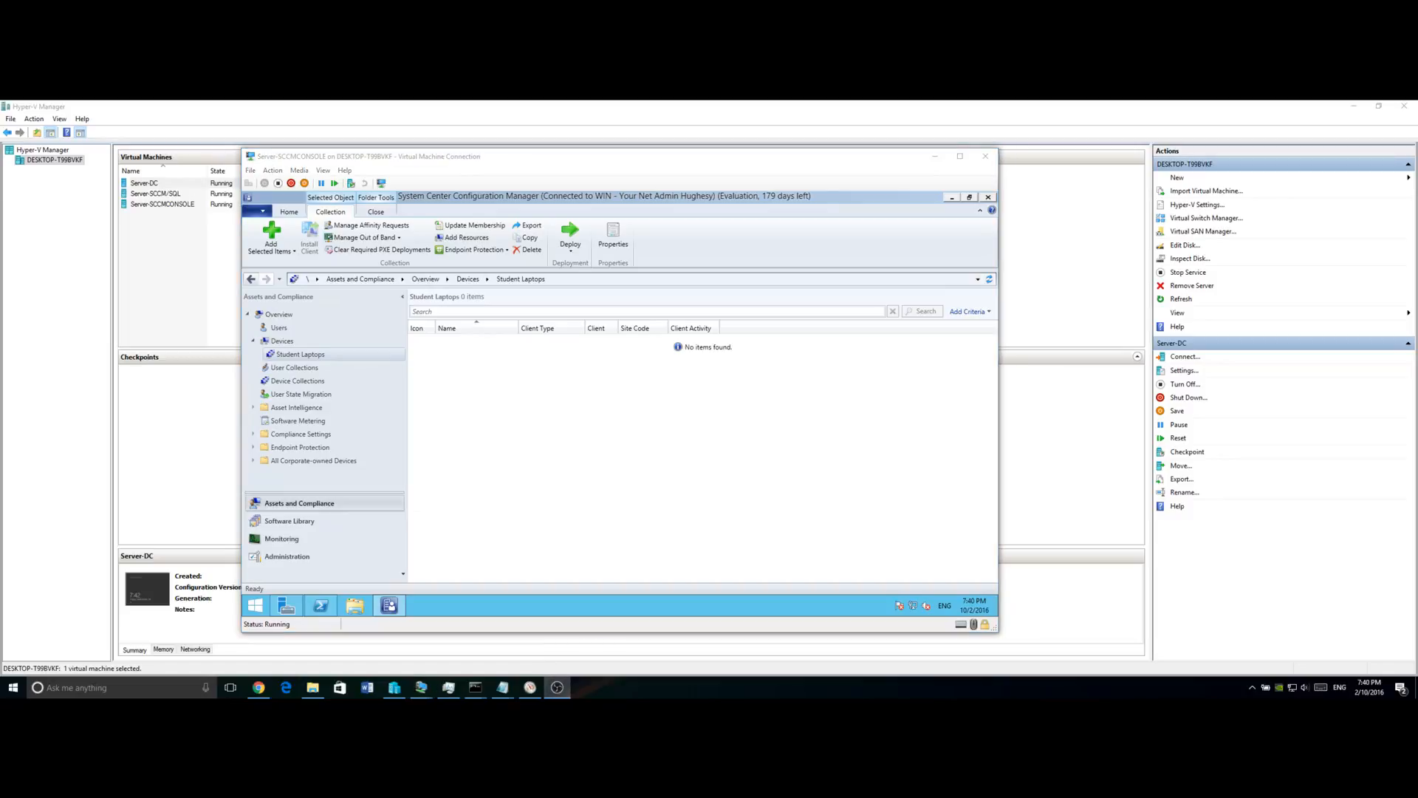